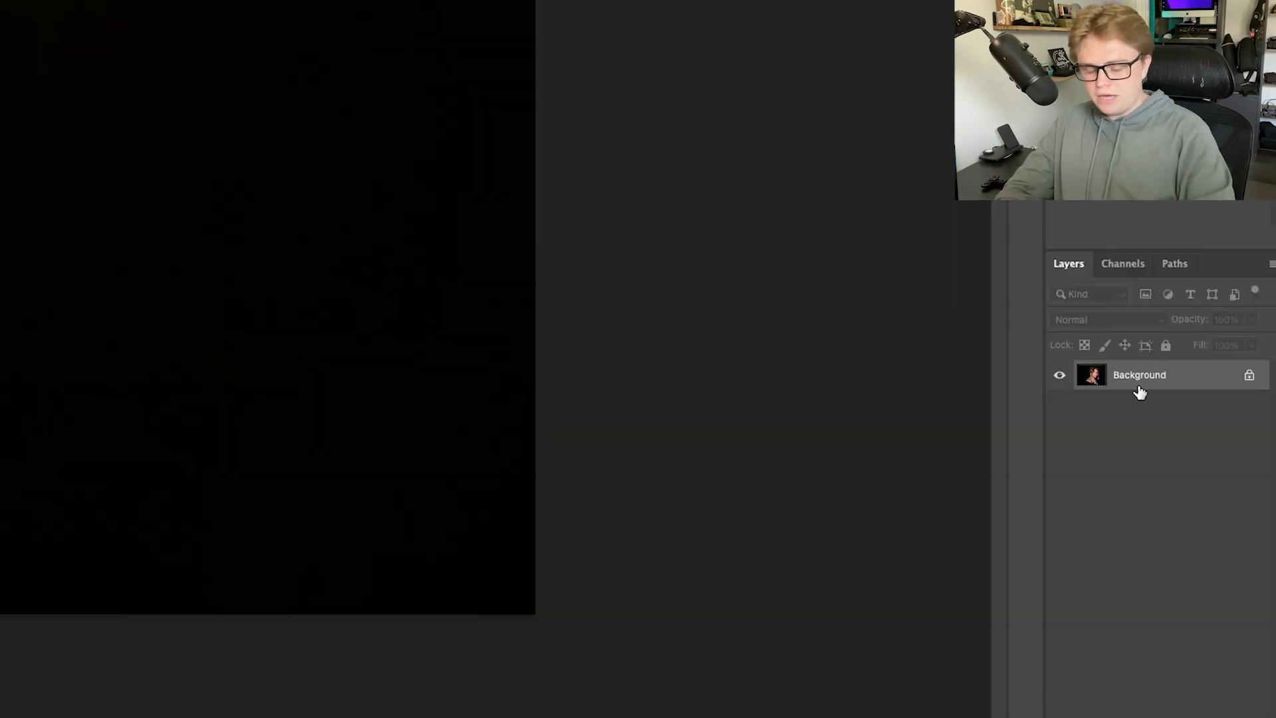
Step: Duplicate the Background layer and add a Black & White adjustment layer above the copy
key("ctrl+j")
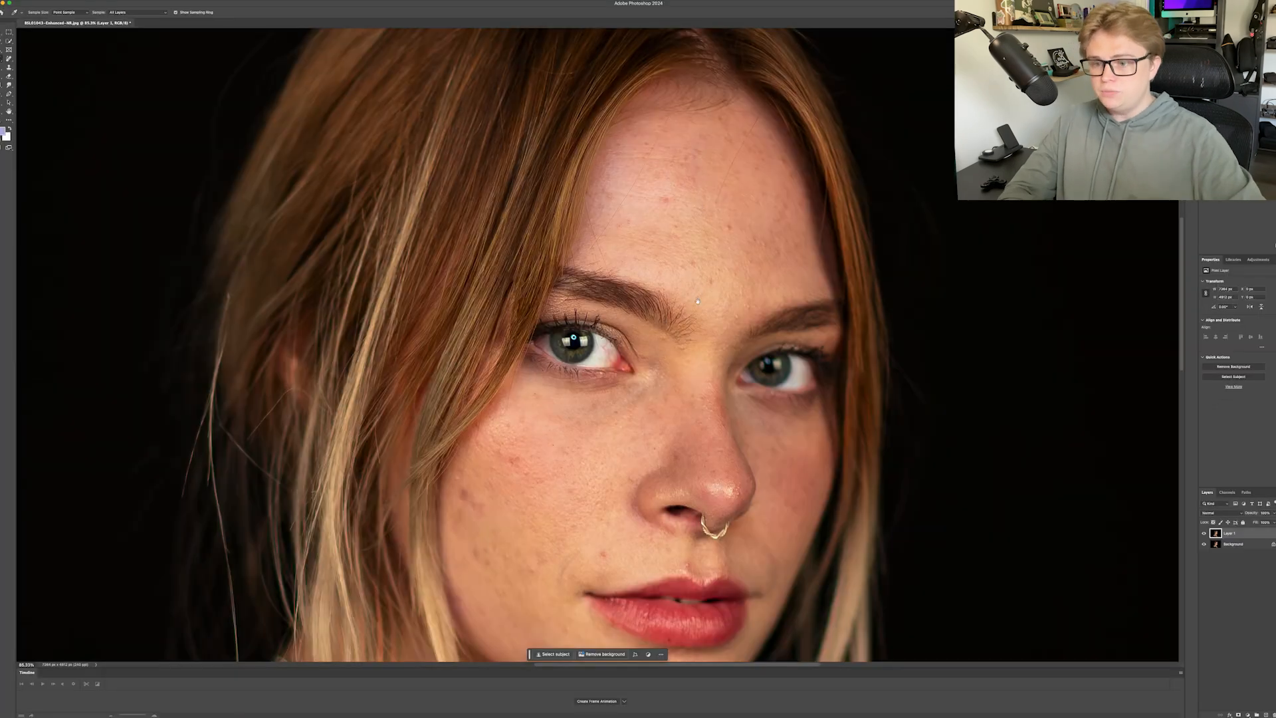
scroll(698, 302, "down", 3)
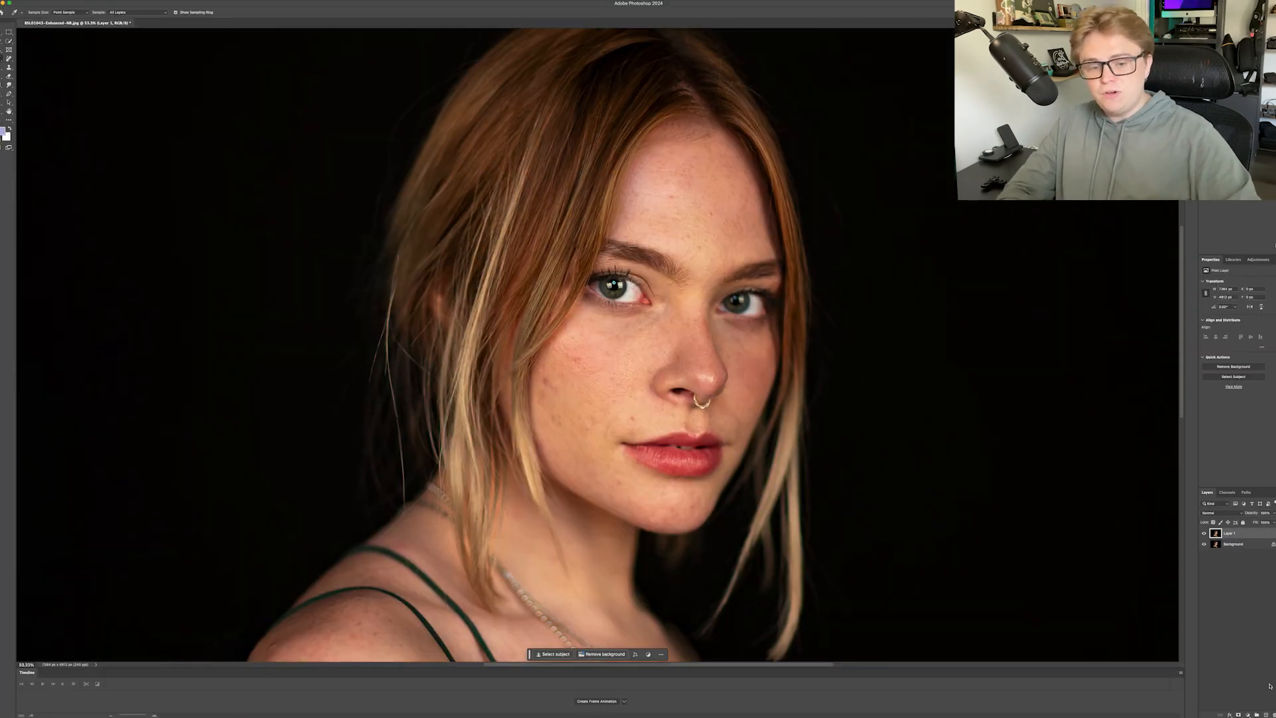
left_click(1249, 715)
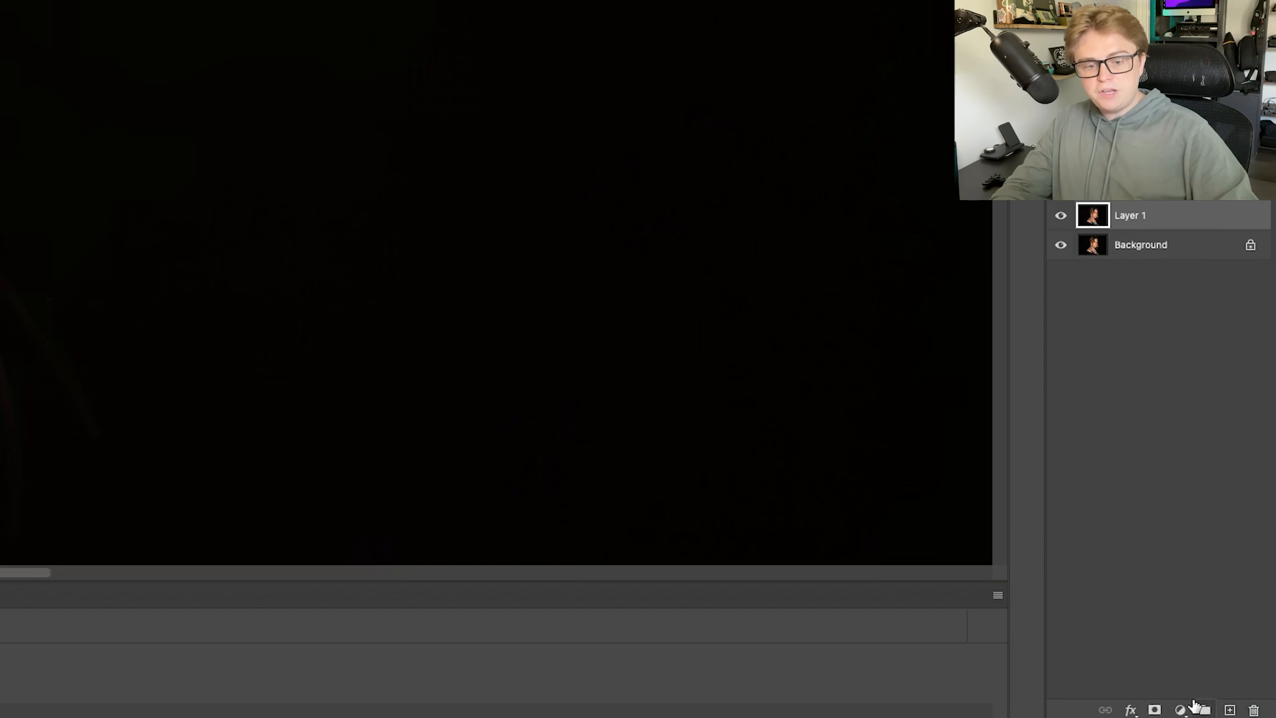
left_click(1186, 710)
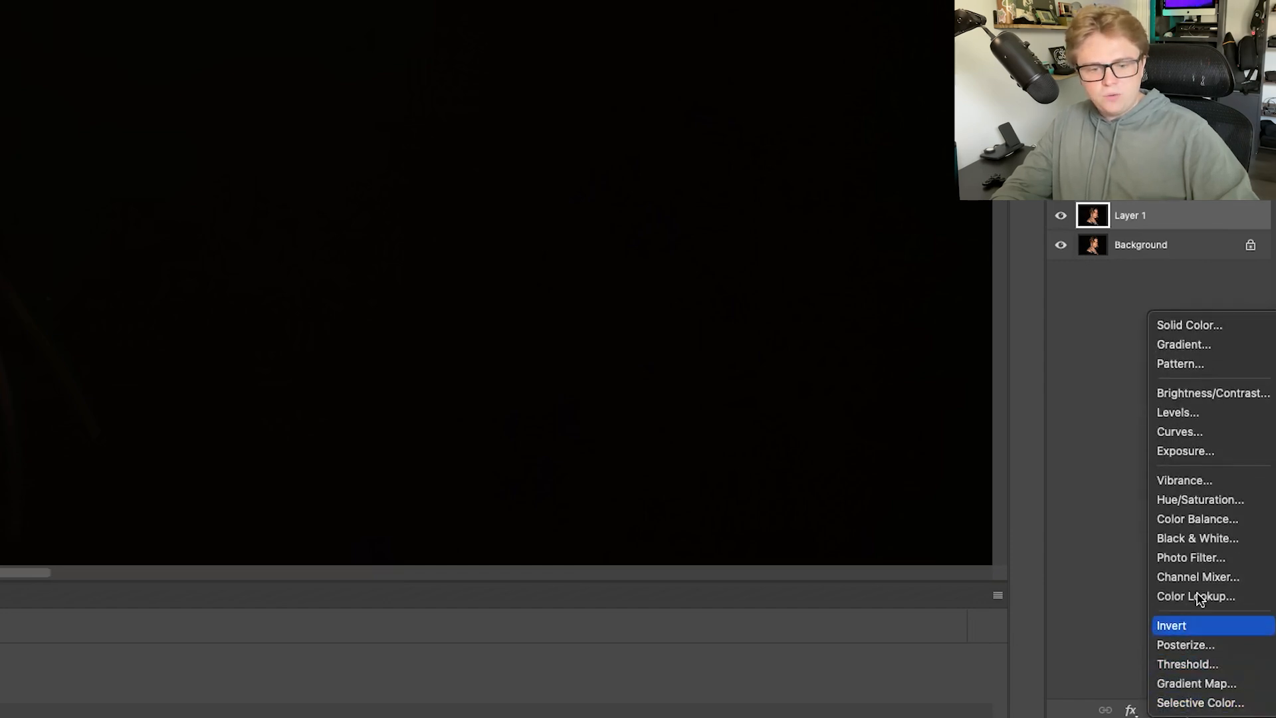
left_click(1189, 539)
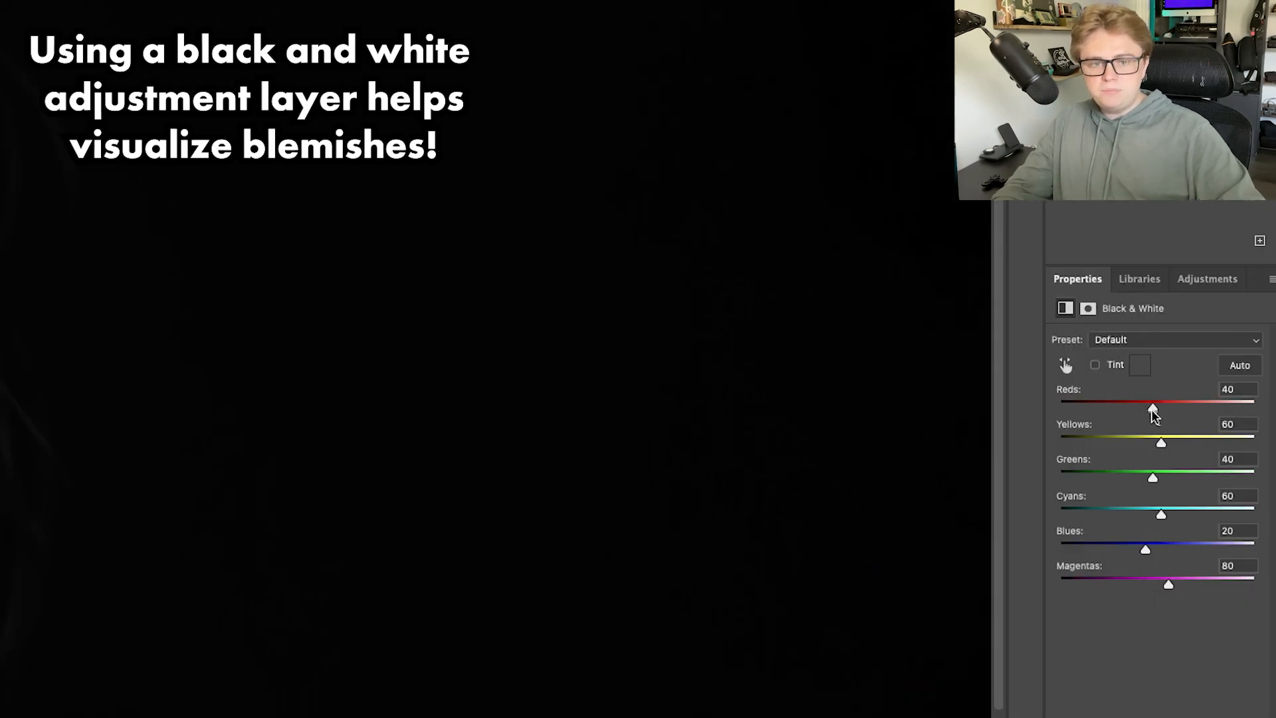
Step: Lower the Reds and raise the Yellows of the Black & White adjustment to make skin blemishes stand out
left_click_drag(1153, 409, 1105, 404)
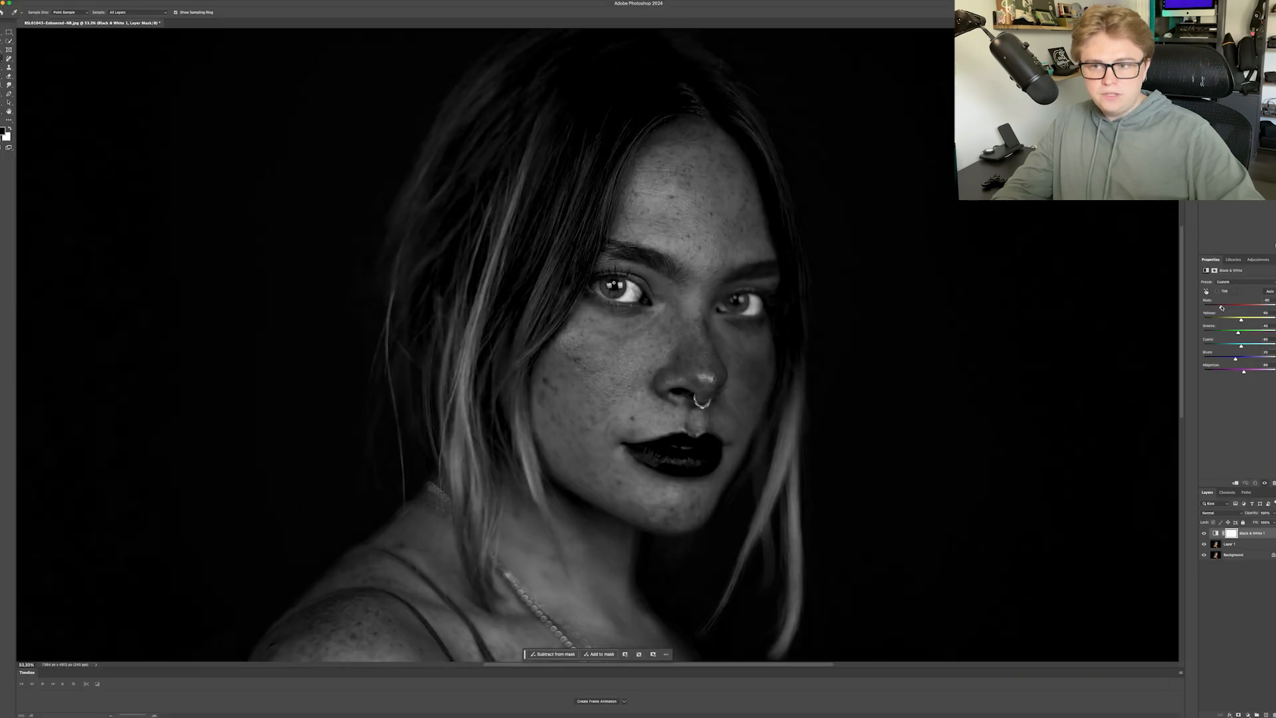
left_click_drag(1222, 307, 1225, 307)
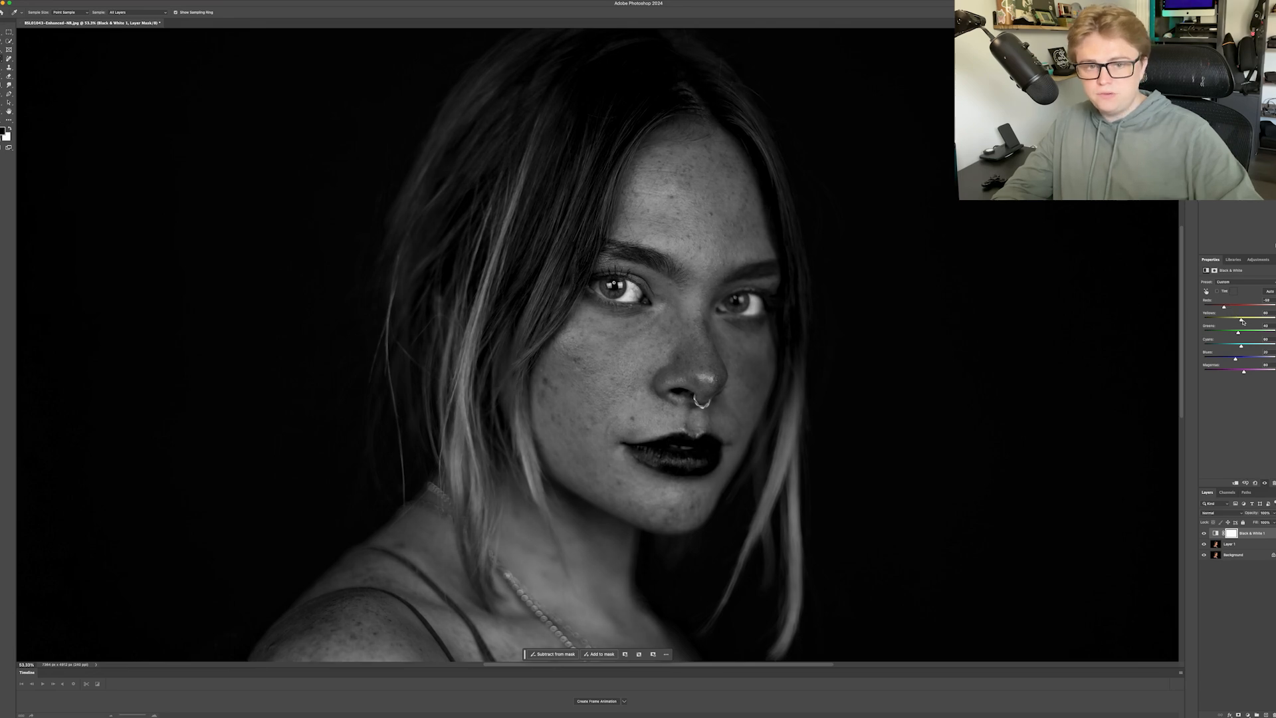
left_click_drag(1243, 321, 1252, 320)
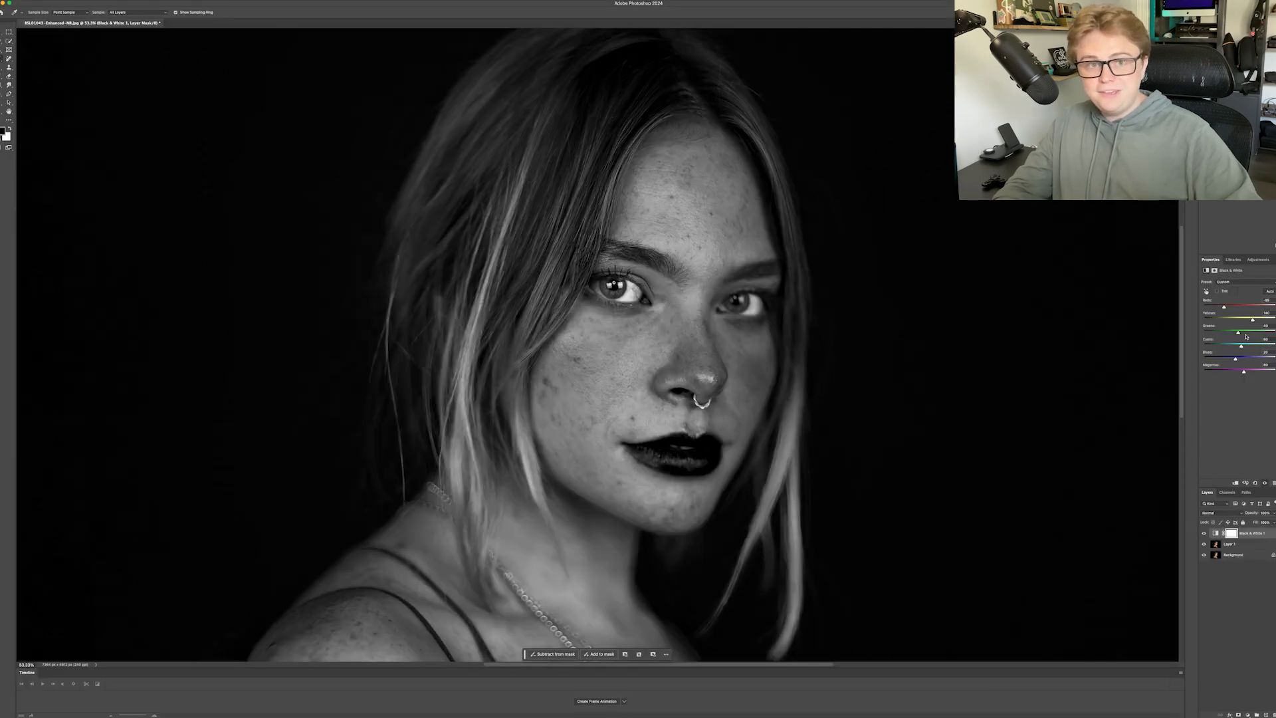
Step: Set up the Remove Tool on Layer 1 with sampling of all layers turned off
left_click(1244, 544)
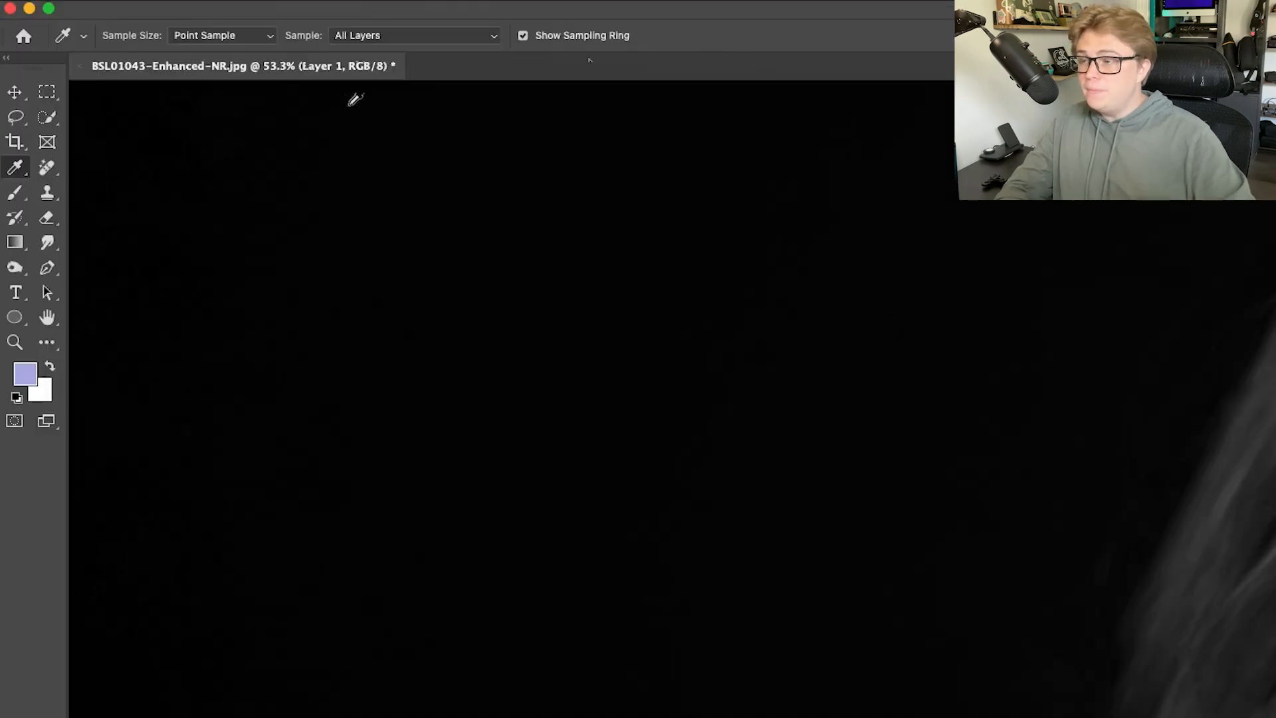
left_click(45, 171)
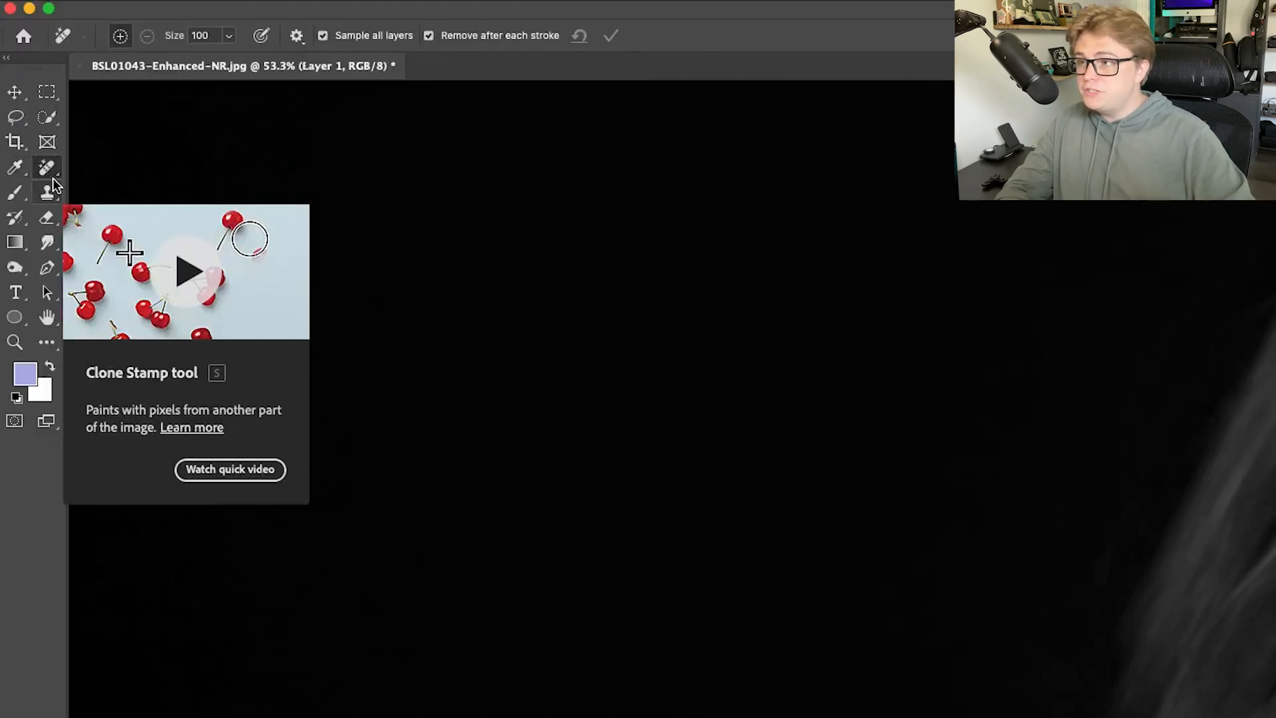
right_click(45, 172)
left_click(166, 188)
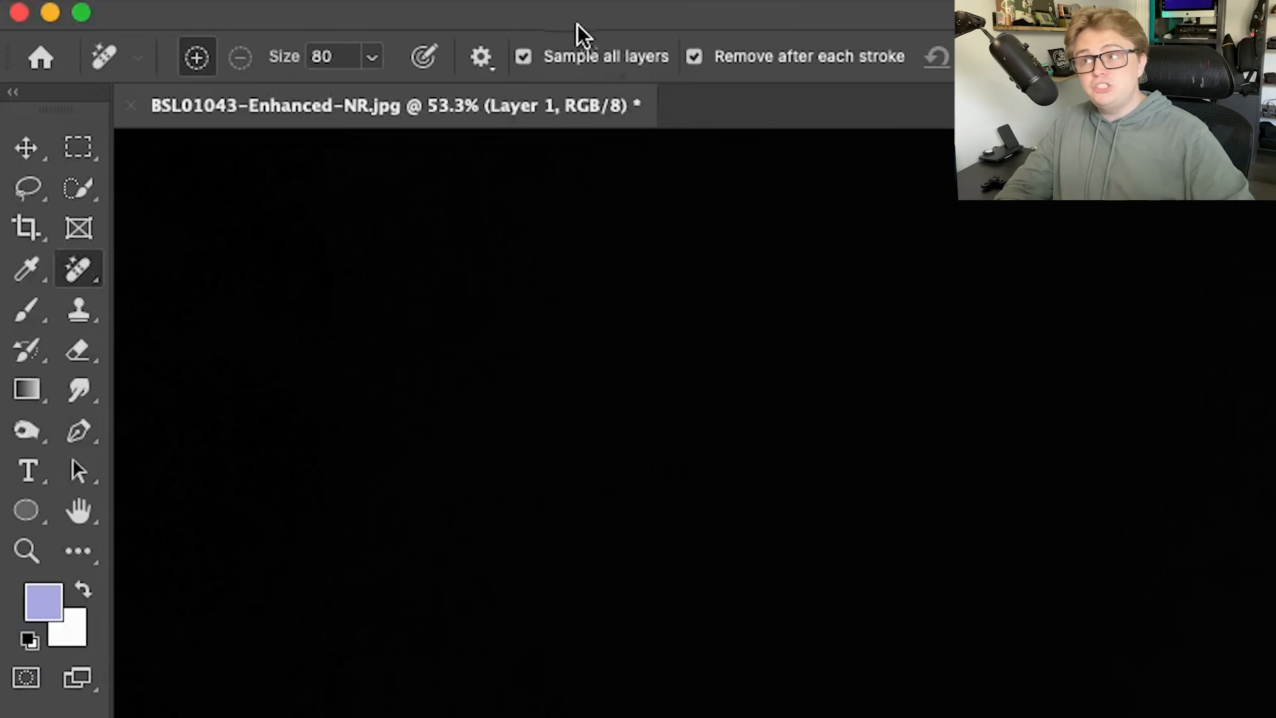
left_click(585, 53)
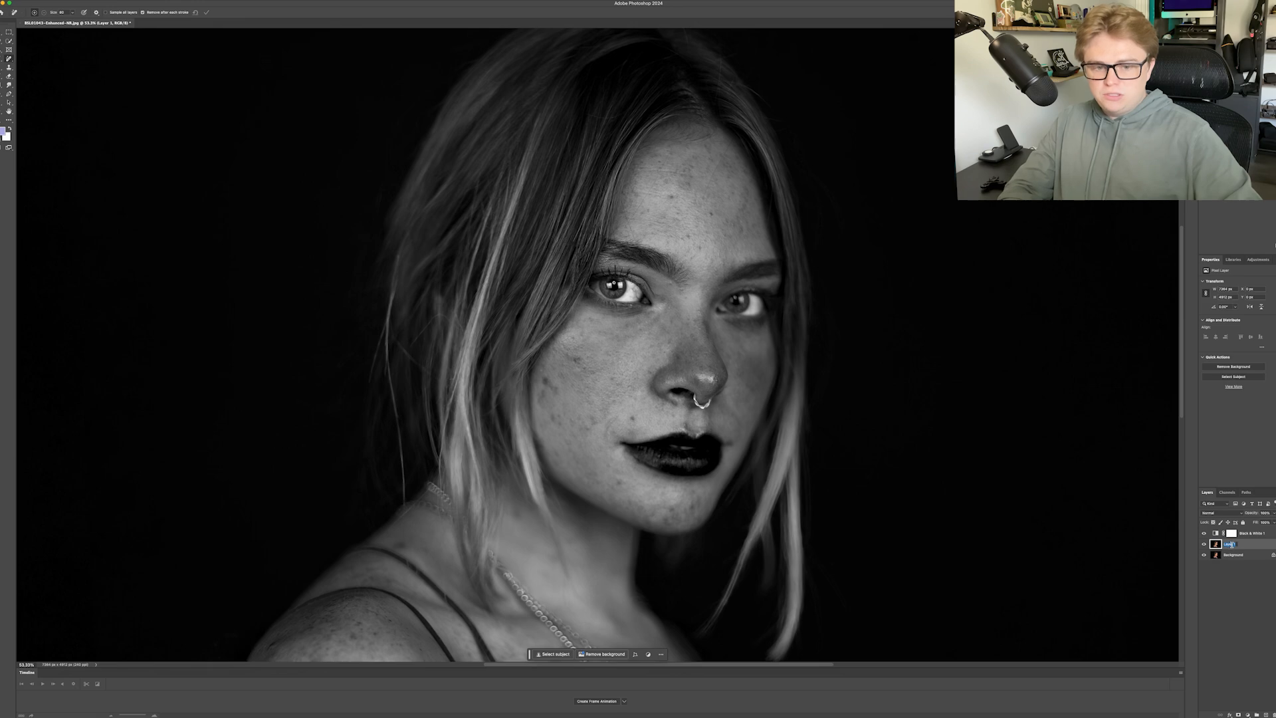
Step: Rename Layer 1 as Edit and brush over a dark blemish on the outer cheek with the Remove Tool
key("Return")
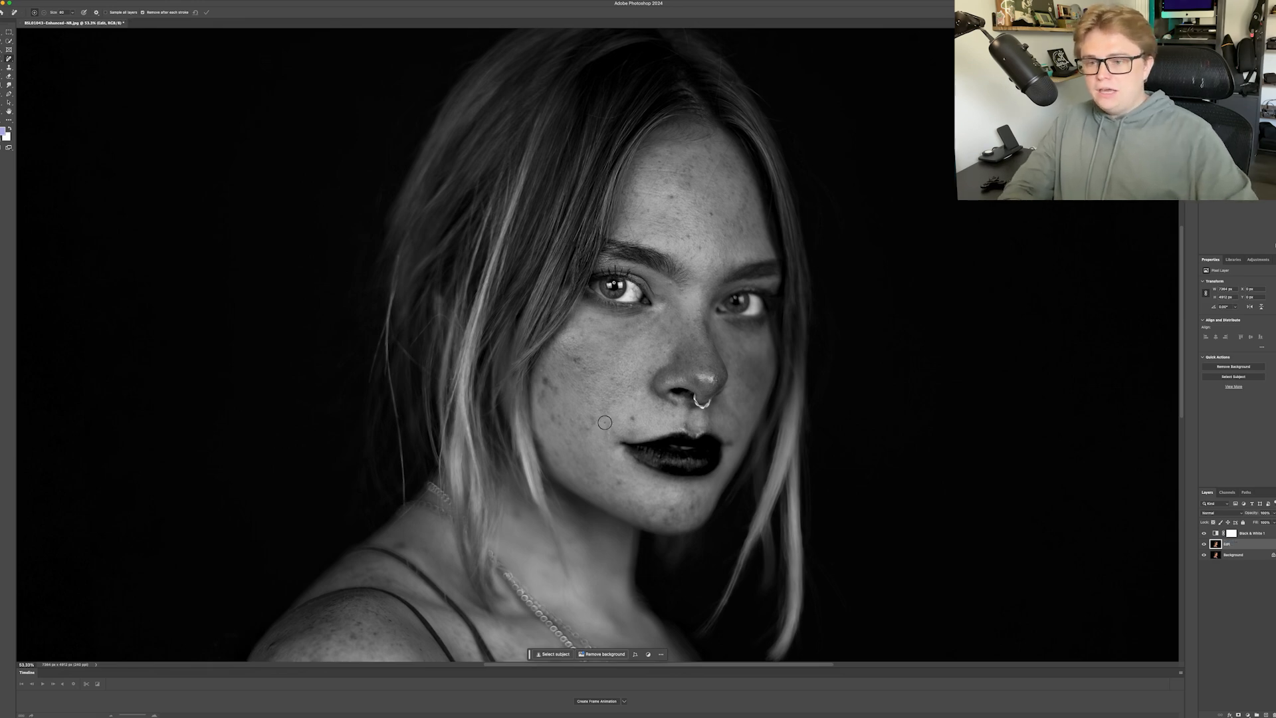
scroll(582, 351, "up", 5)
left_click_drag(553, 397, 566, 384)
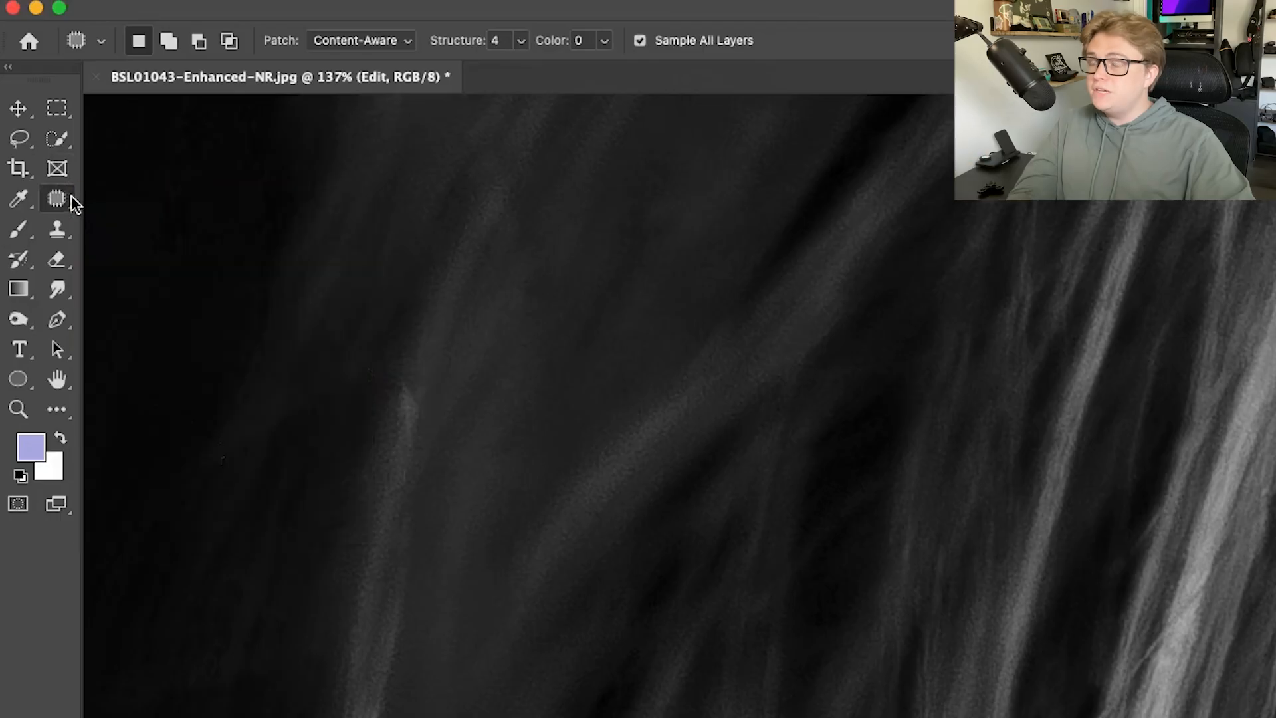
Step: Switch to the Patch Tool and set its patch mode to Content-Aware
left_click(10, 58)
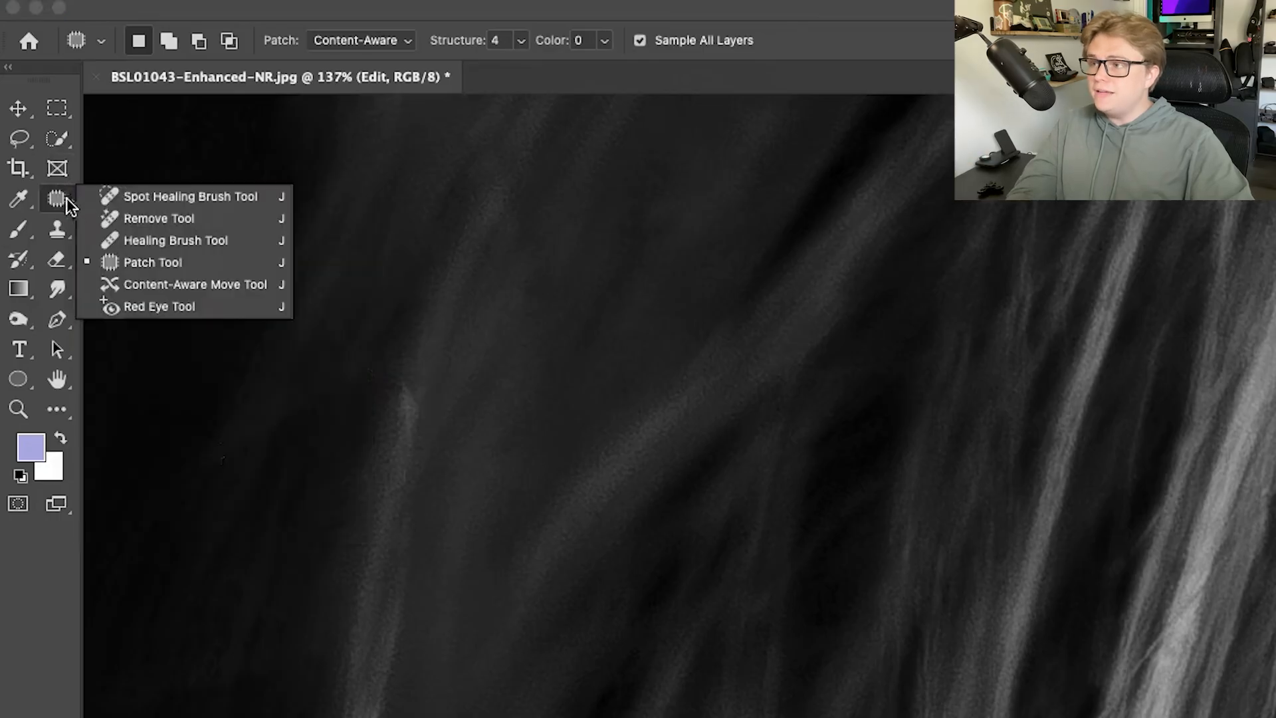
left_click(98, 263)
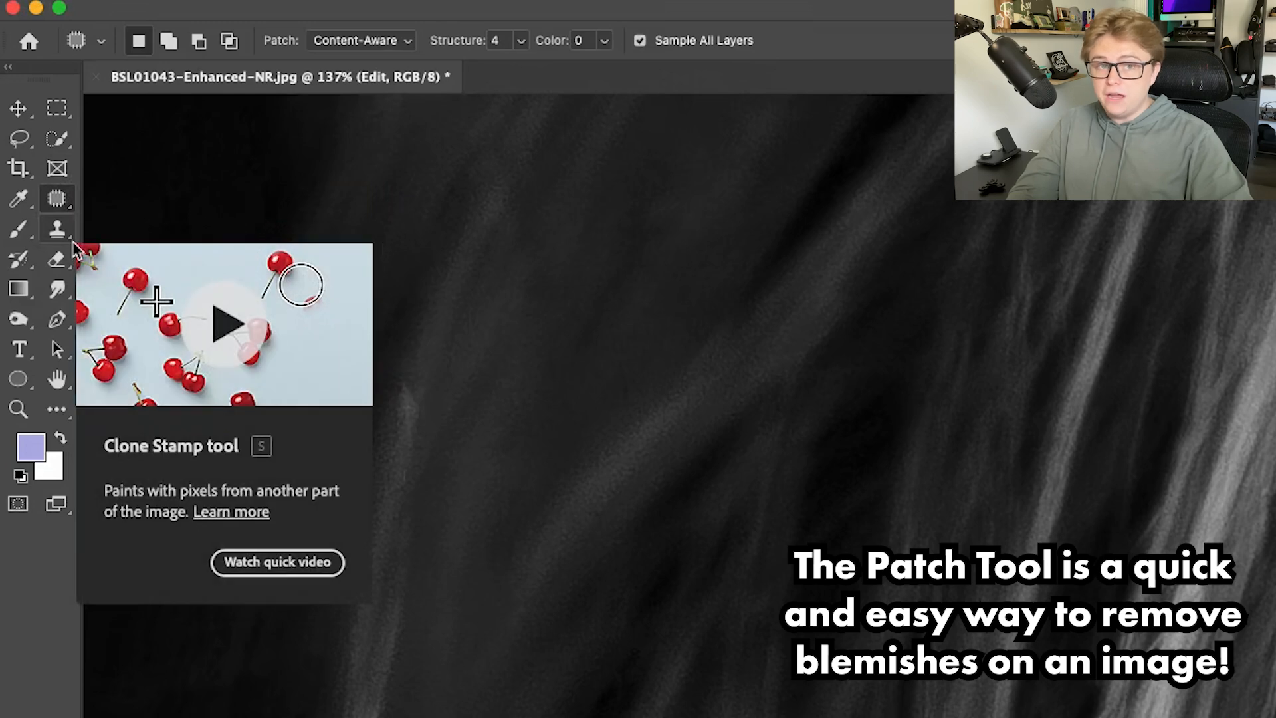
left_click(360, 44)
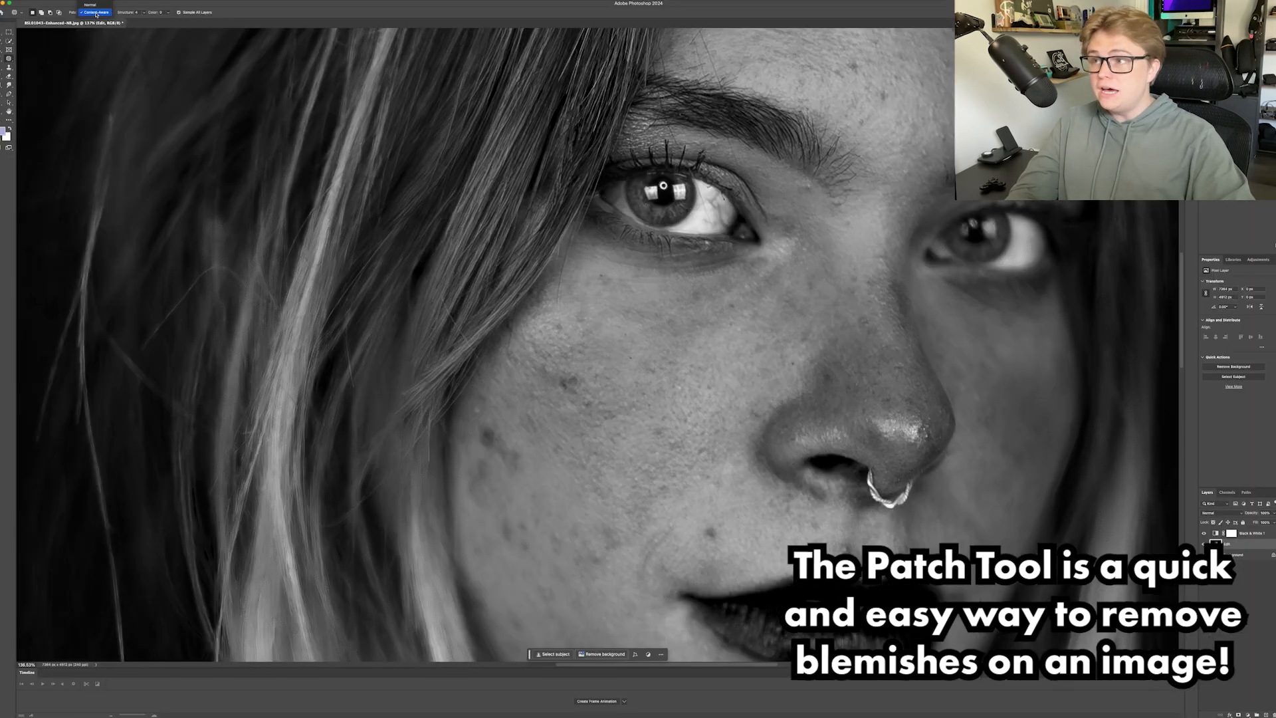
left_click(95, 13)
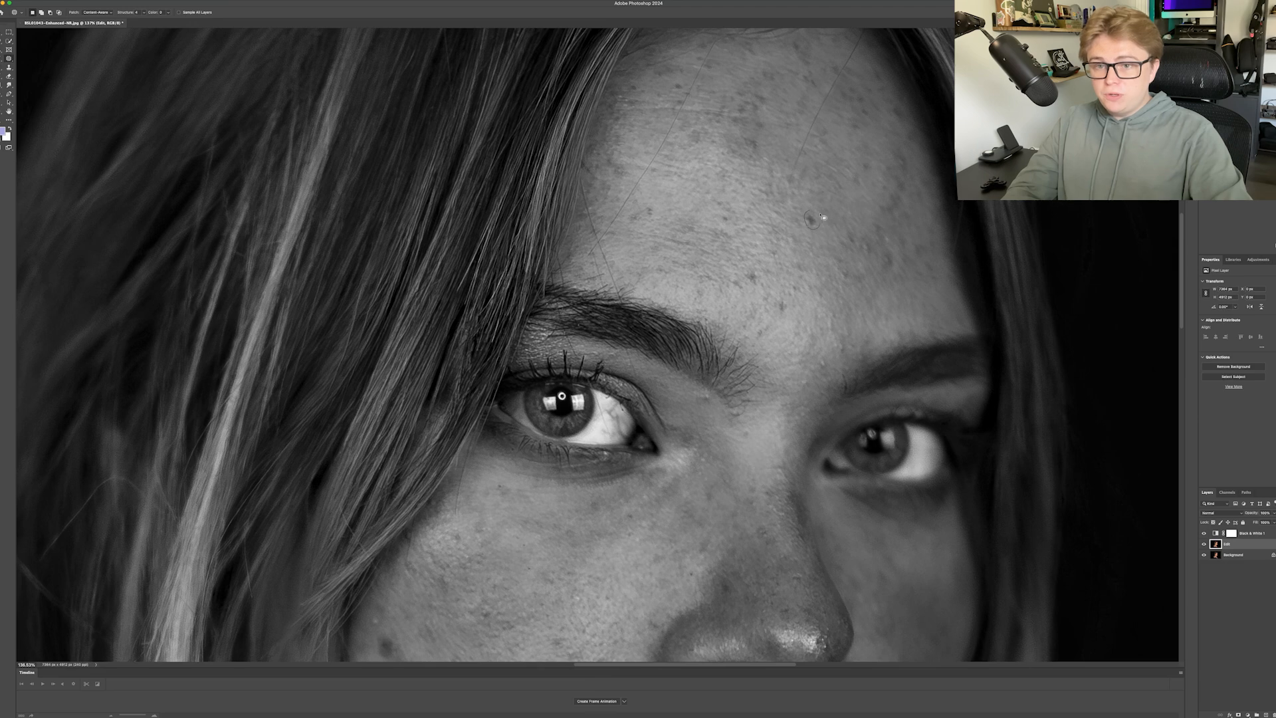
Step: Patch the dark blemishes across the forehead with clean skin nearby, clearing the selection after each one
mouse_move(821, 216)
left_mouse_down()
mouse_move(745, 280)
mouse_move(758, 293)
mouse_move(767, 275)
mouse_move(750, 271)
mouse_move(781, 281)
mouse_move(728, 293)
mouse_move(758, 275)
left_mouse_up()
key("ctrl+d")
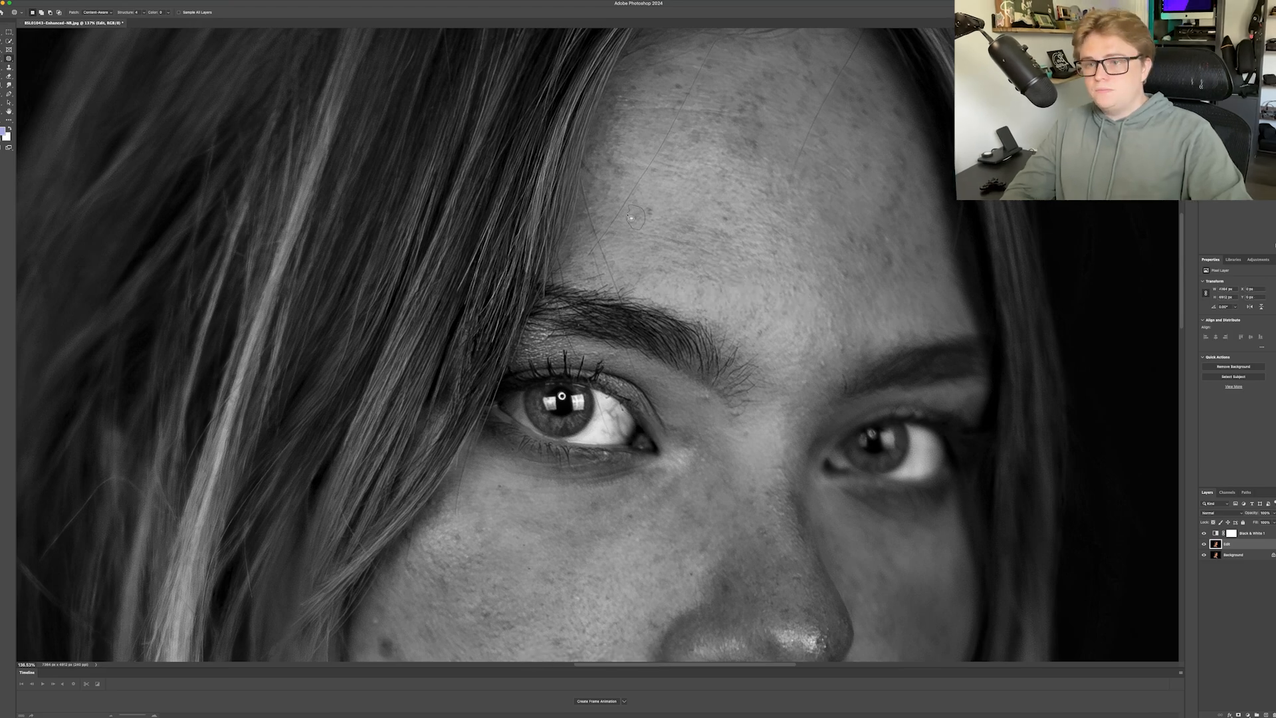
left_click_drag(628, 214, 630, 207)
key("super+d")
scroll(832, 226, "up", 3)
scroll(832, 225, "right", 3)
mouse_move(828, 307)
left_mouse_down()
mouse_move(809, 319)
mouse_move(797, 291)
mouse_move(869, 310)
mouse_move(824, 297)
left_mouse_up()
key("super+d")
key("super+d")
key("super+d")
left_click_drag(843, 210, 845, 212)
mouse_move(846, 218)
left_mouse_down()
mouse_move(826, 194)
mouse_move(854, 217)
mouse_move(837, 192)
left_mouse_up()
key("super+d")
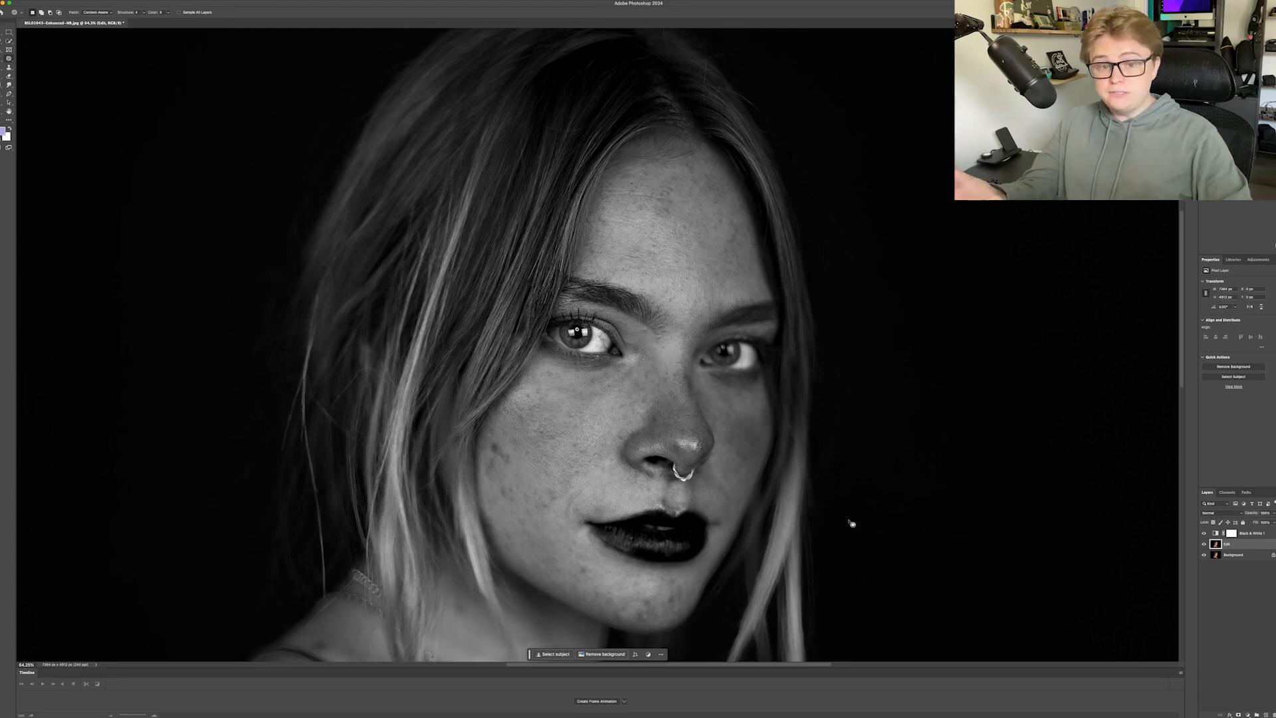
left_click(1203, 534)
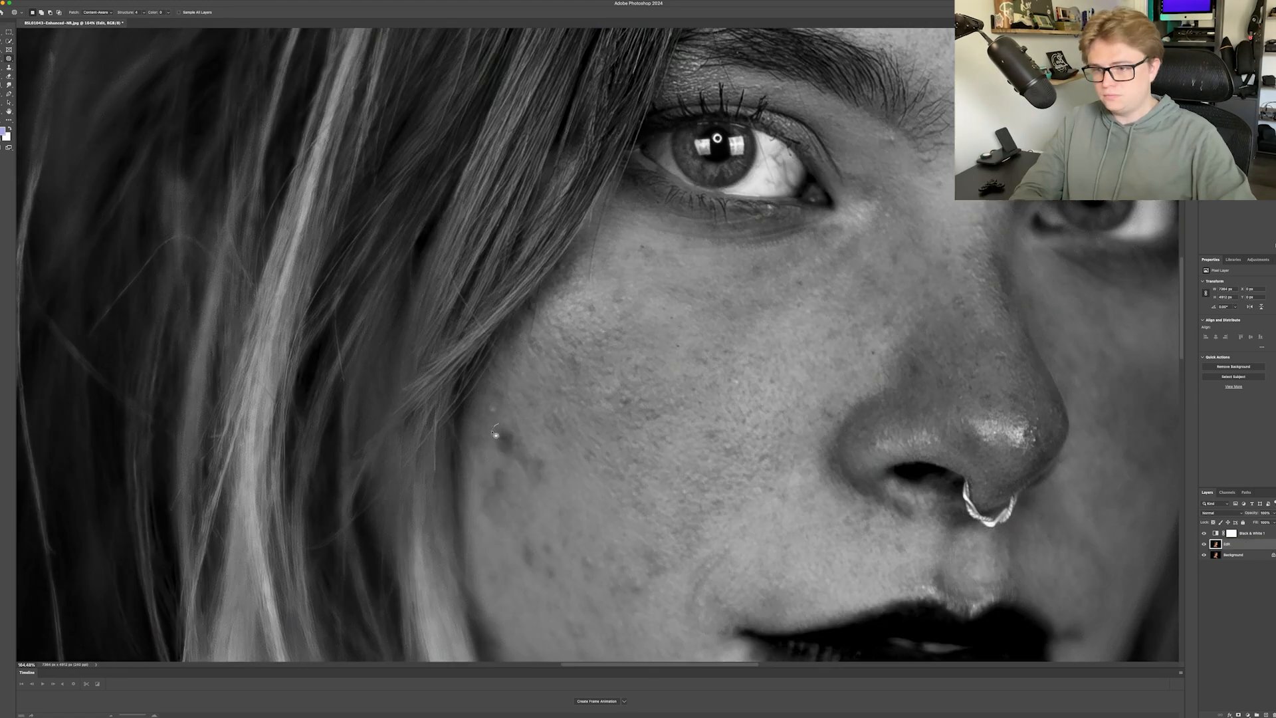
Step: Patch the cluster of dark blemishes on the outer cheek beside the hair with neighbouring clean skin
left_click_drag(497, 474, 496, 474)
left_click_drag(497, 496, 522, 498)
key("super+d")
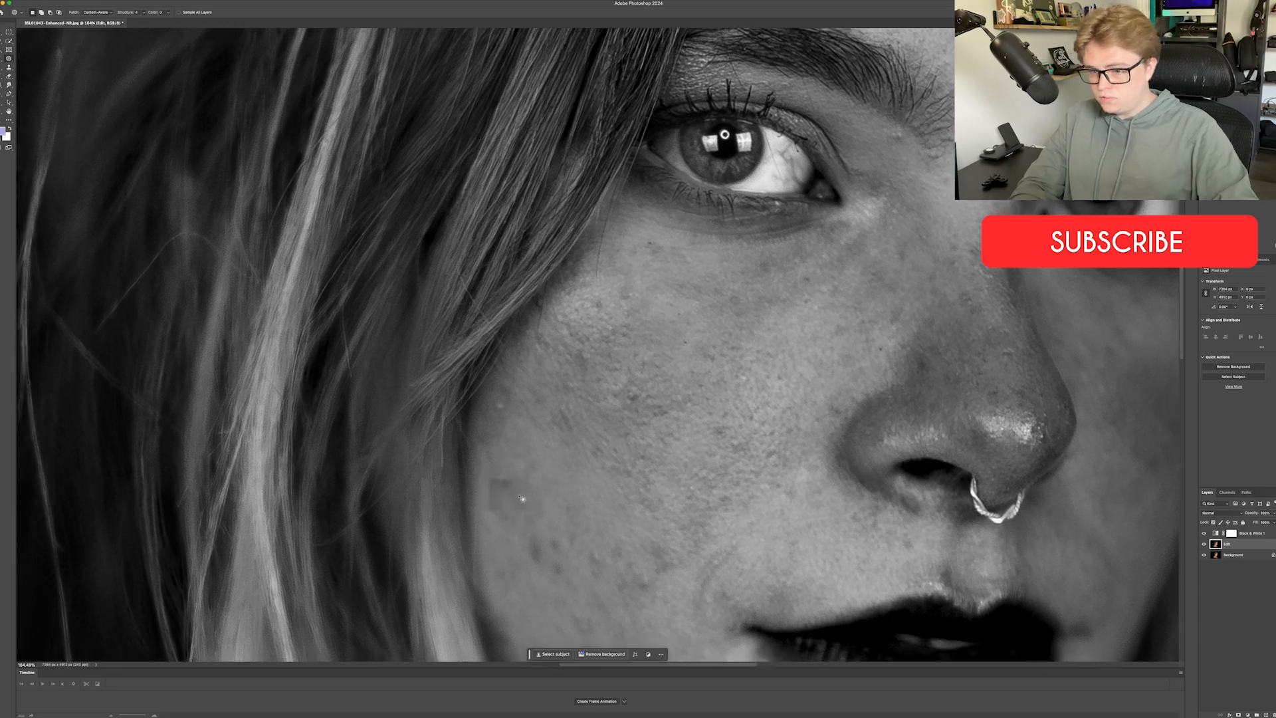
scroll(564, 444, "down", 5)
scroll(601, 439, "up", 10)
left_click_drag(513, 430, 512, 431)
left_click_drag(517, 454, 568, 471)
left_click_drag(545, 512, 547, 513)
key("super+d")
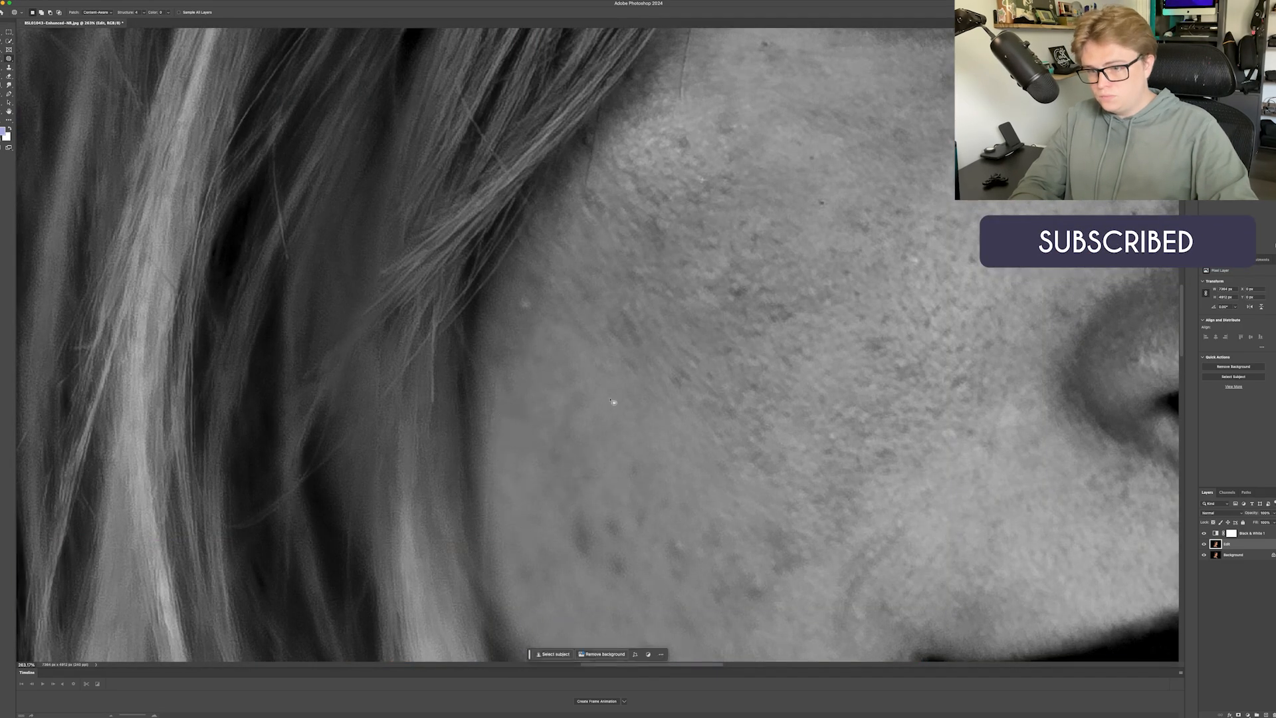
Step: Patch the dark spots on the lower cheek with clean skin nearby and clear each selection
scroll(632, 333, "down", 5)
left_click_drag(714, 475, 715, 476)
key("super+d")
left_click_drag(617, 434, 618, 434)
left_click_drag(622, 449, 618, 424)
key("super+d")
scroll(665, 478, "down", 5)
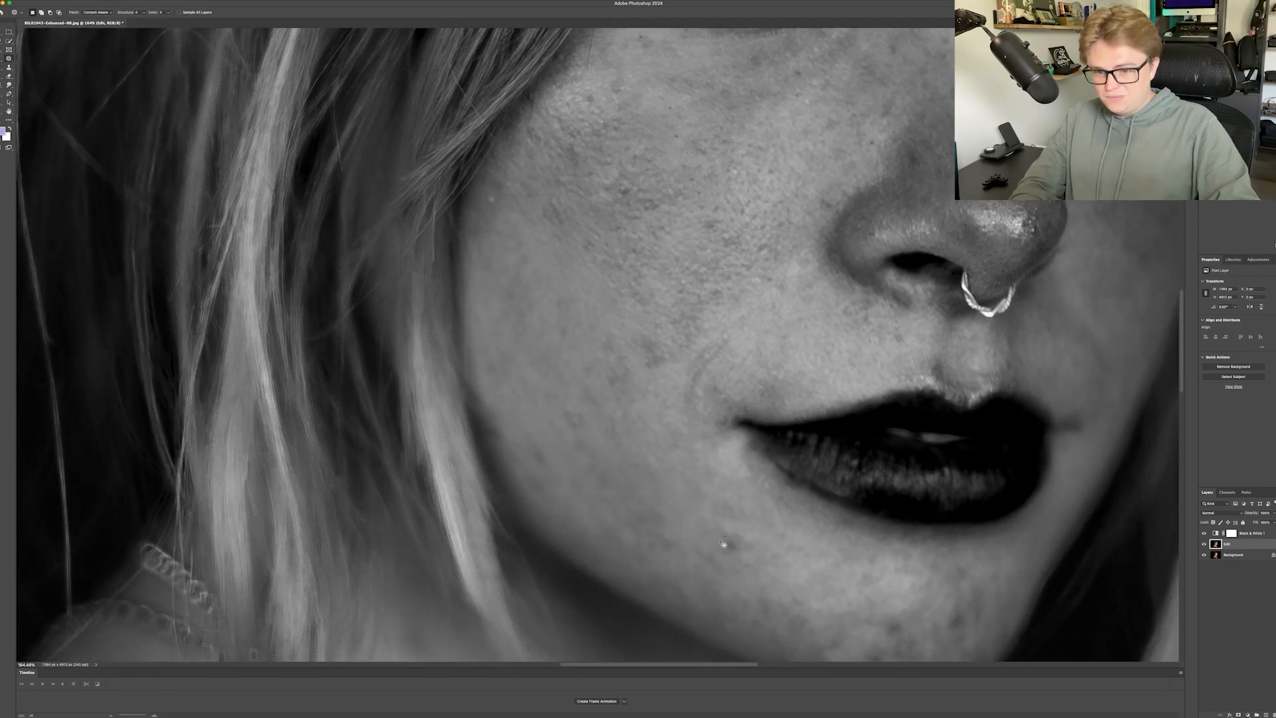
Step: Patch the remaining spots on the chin below the mouth and clear each selection
scroll(724, 541, "down", 5)
scroll(824, 578, "up", 5)
left_click_drag(821, 565, 823, 567)
key("super+d")
mouse_move(822, 577)
left_mouse_down()
mouse_move(858, 595)
mouse_move(797, 617)
mouse_move(822, 625)
mouse_move(806, 598)
mouse_move(848, 613)
left_mouse_up()
key("super+d")
key("super+0")
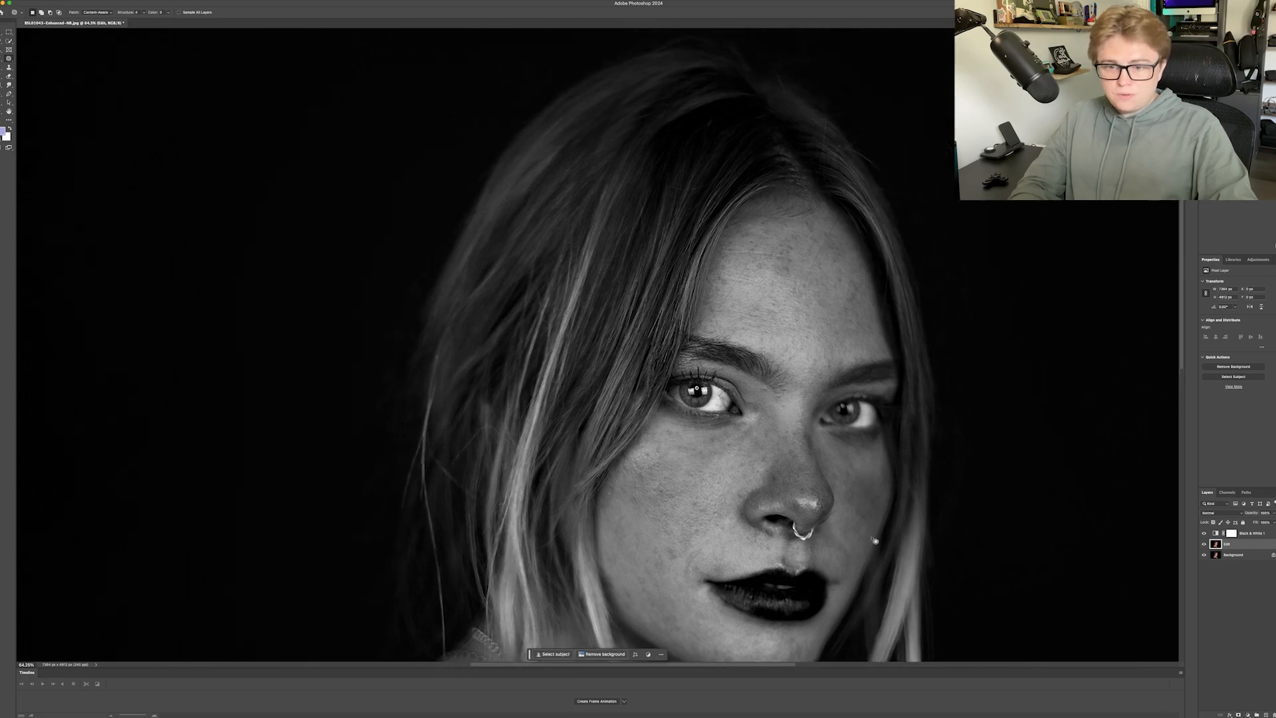
Step: Patch the small blemishes on the nose and compare the retouching with the original Background layer
scroll(844, 579, "up", 5)
scroll(808, 493, "up", 4)
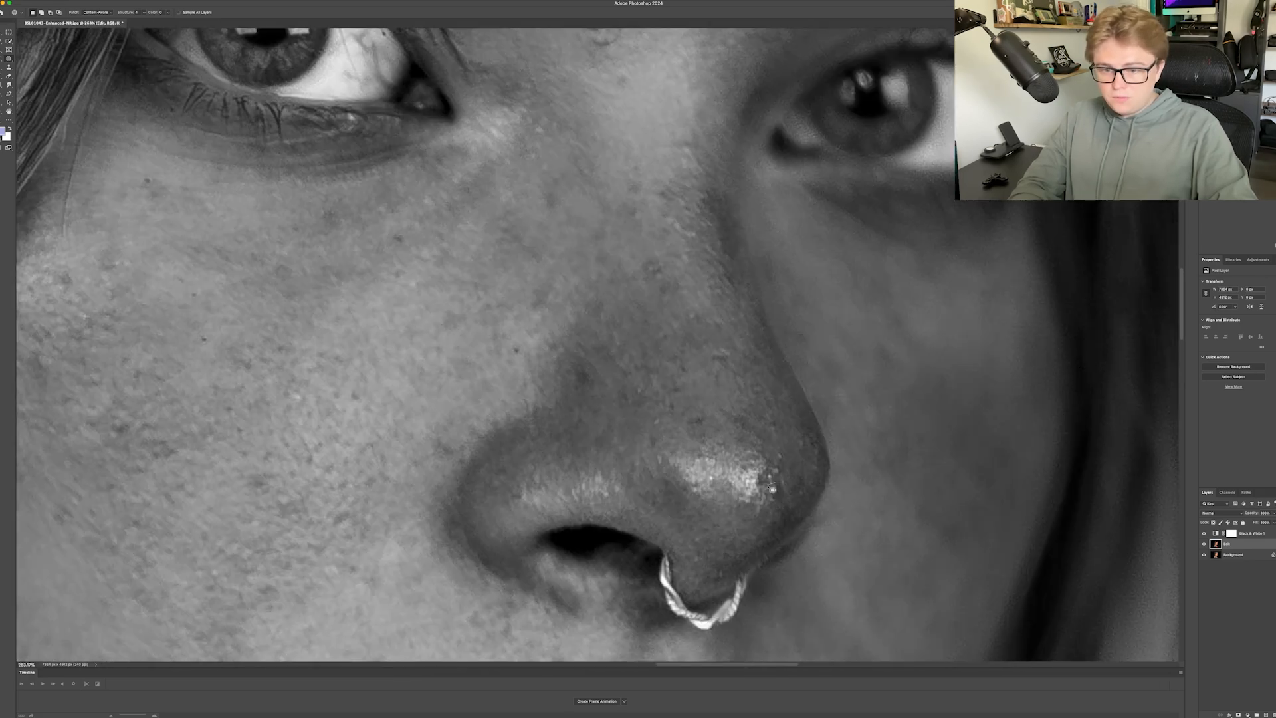
left_click_drag(774, 458, 795, 445)
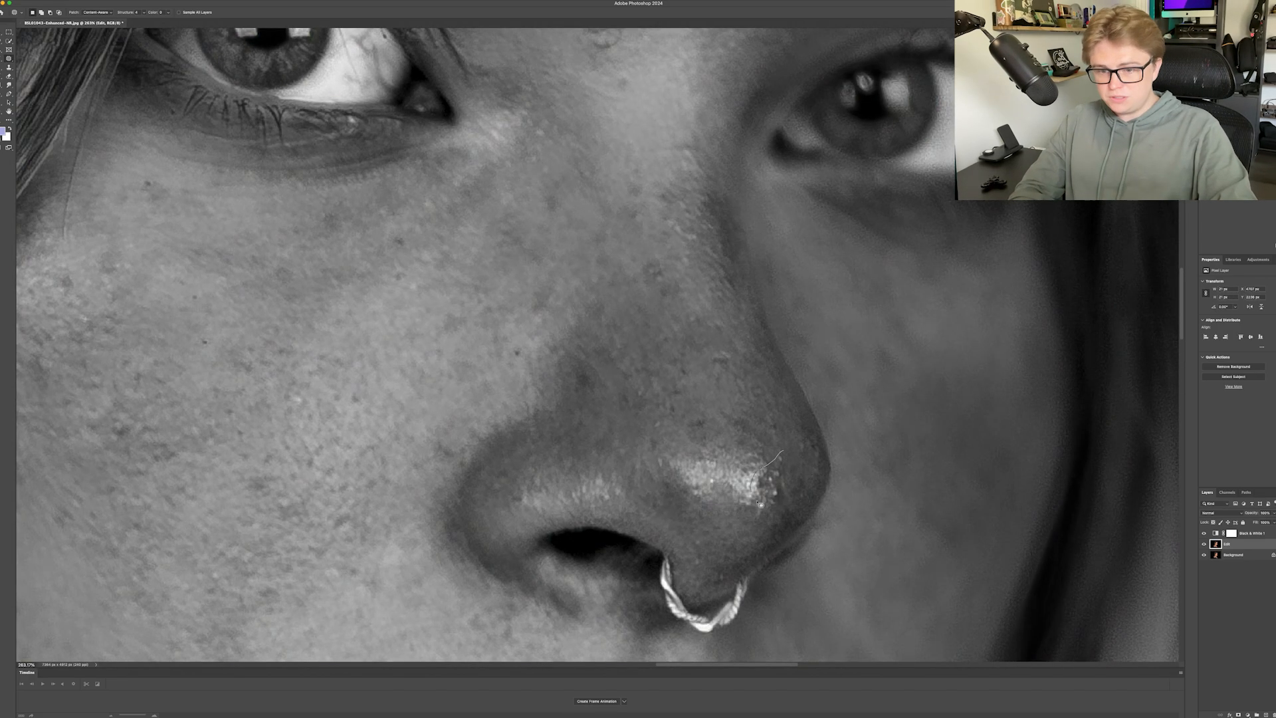
key("super+d")
scroll(794, 443, "down", 4)
scroll(831, 150, "up", 3)
left_click_drag(782, 299, 794, 307)
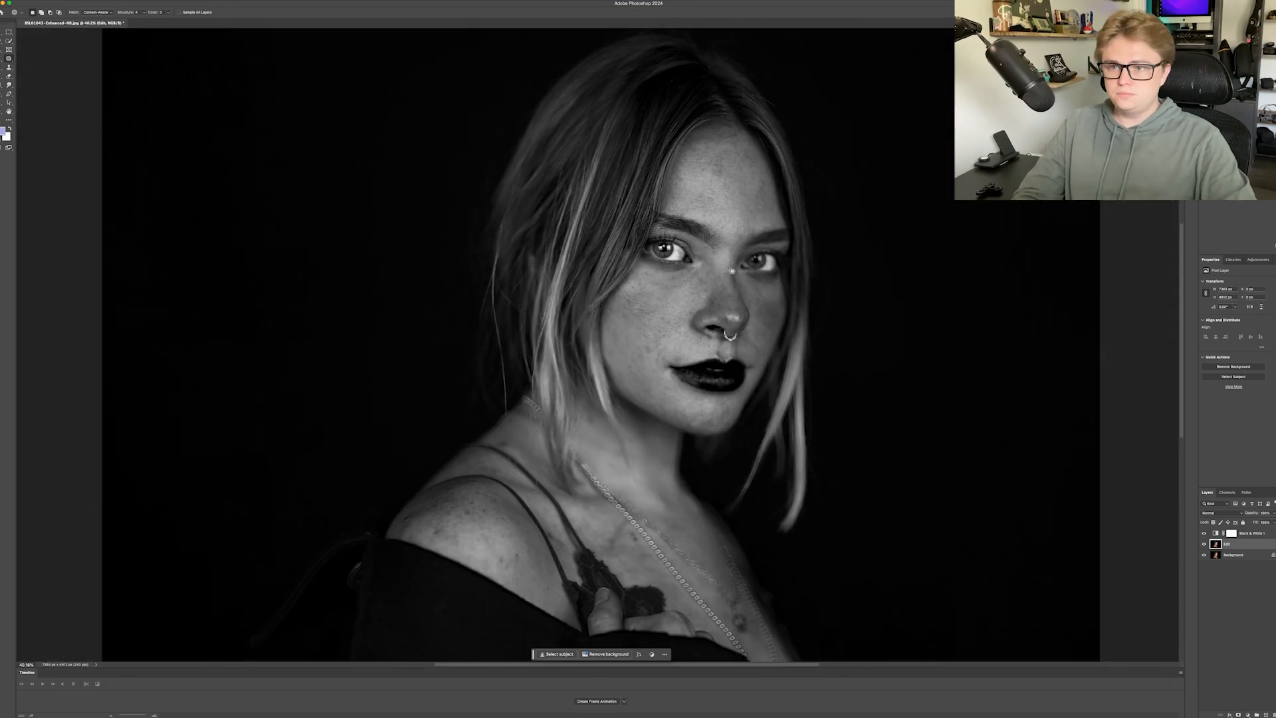
left_click(1203, 554, "alt")
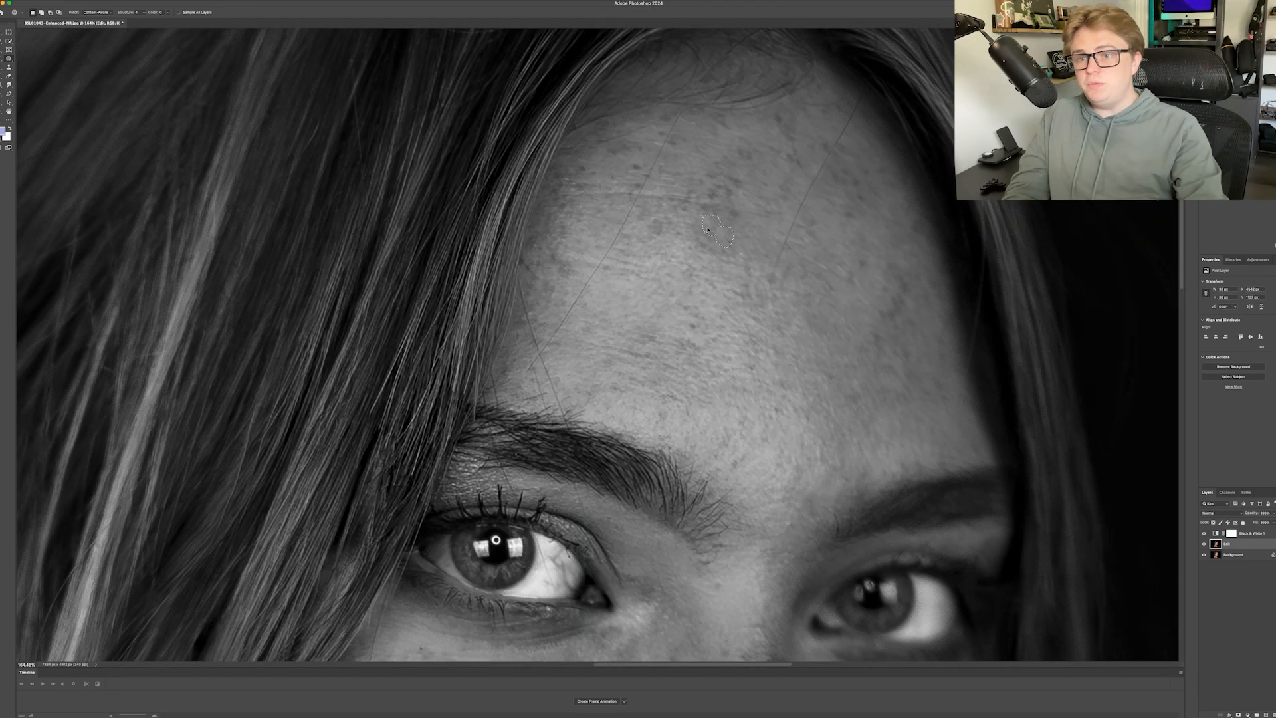
Step: Try patching another spot in the middle of the forehead and undo the last change
mouse_move(732, 245)
left_mouse_down()
mouse_move(725, 214)
mouse_move(724, 249)
mouse_move(741, 256)
mouse_move(737, 246)
mouse_move(740, 273)
left_mouse_up()
left_click(745, 236)
left_click(758, 243)
scroll(759, 243, "down", 5)
key("super+z")
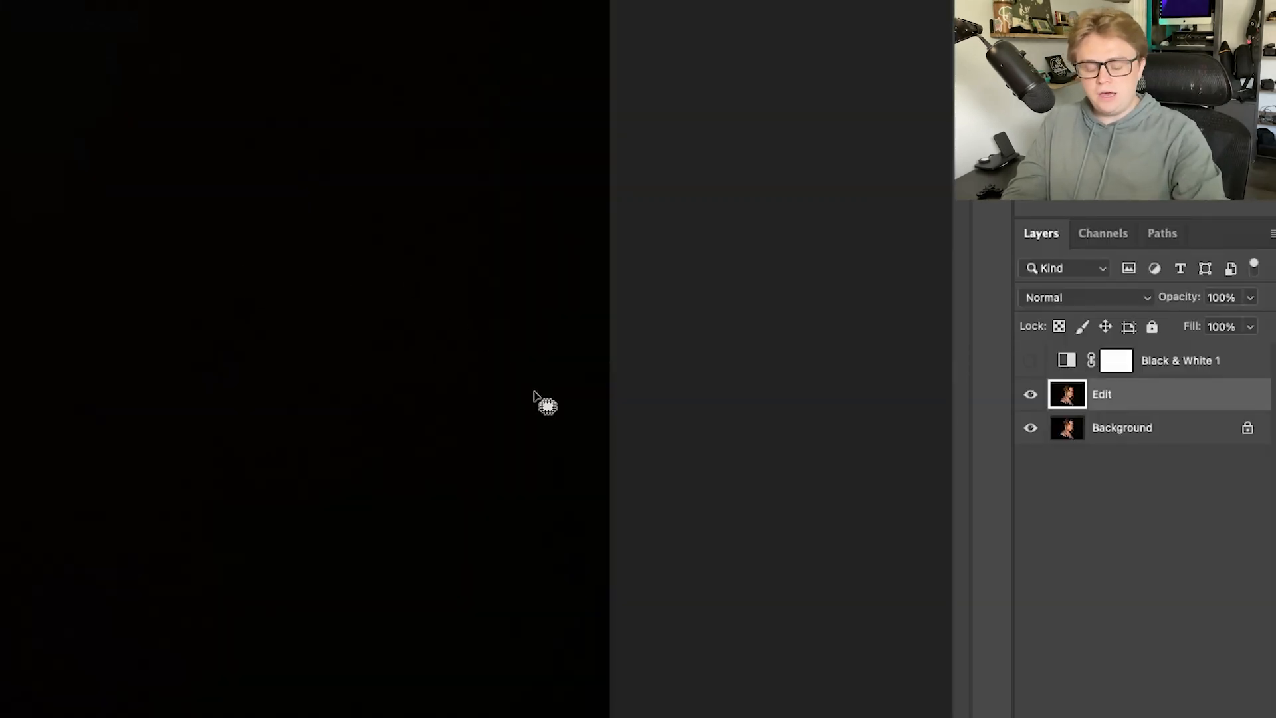
Step: Delete the Black & White 1 adjustment layer and duplicate the Edit layer twice
left_click_drag(1179, 373, 1249, 717)
left_click(1087, 415)
left_click(1109, 365)
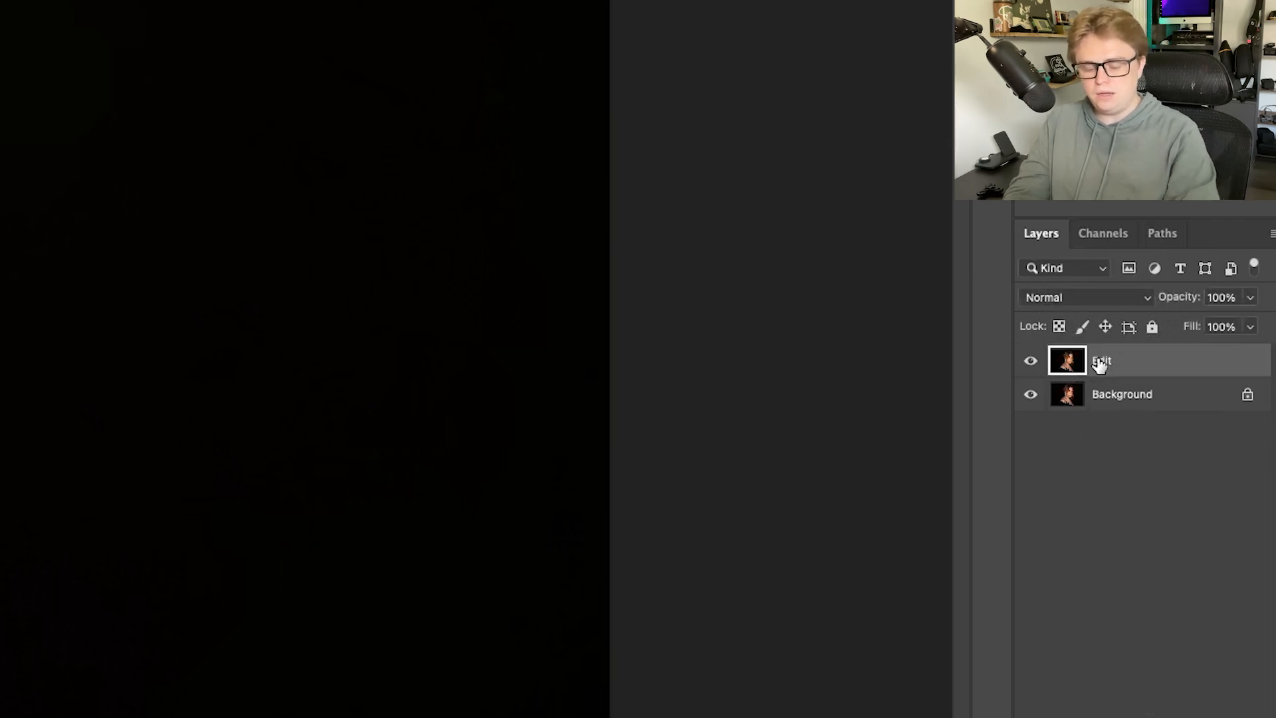
key("ctrl+j")
key("ctrl+j")
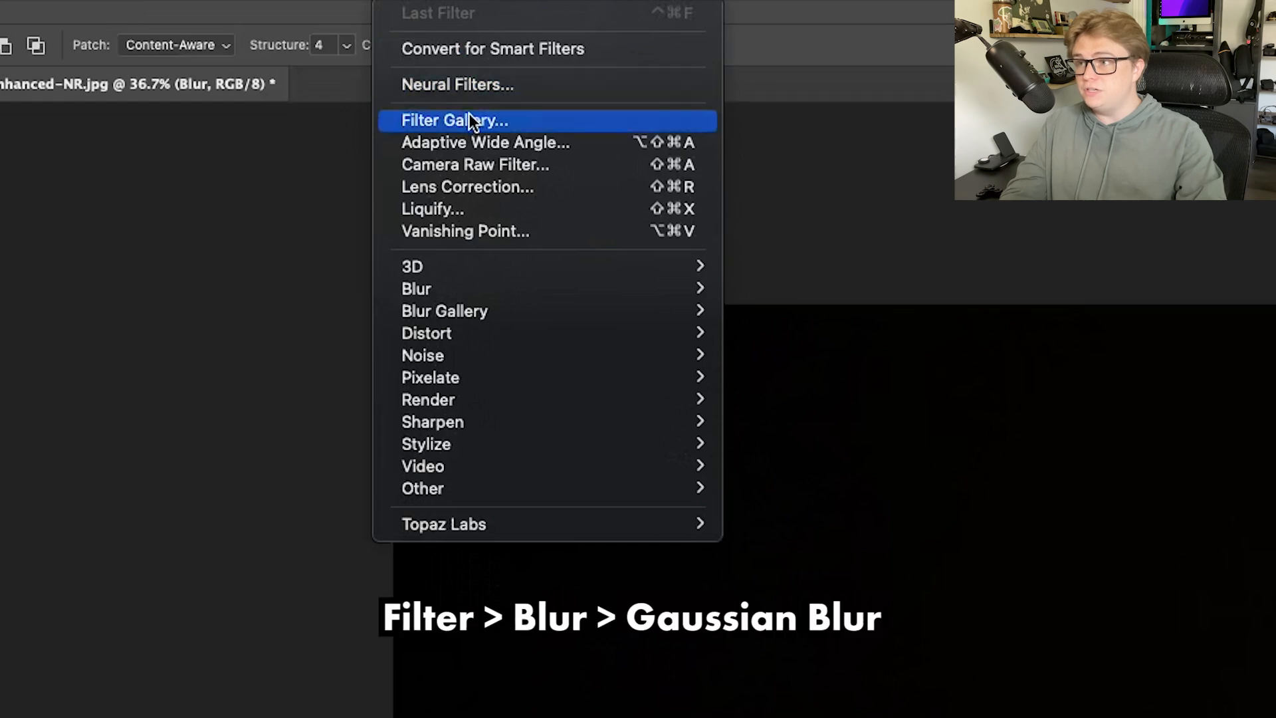
Step: Apply a Gaussian Blur to the Blur layer, increasing the radius to soften the skin detail
mouse_move(459, 290)
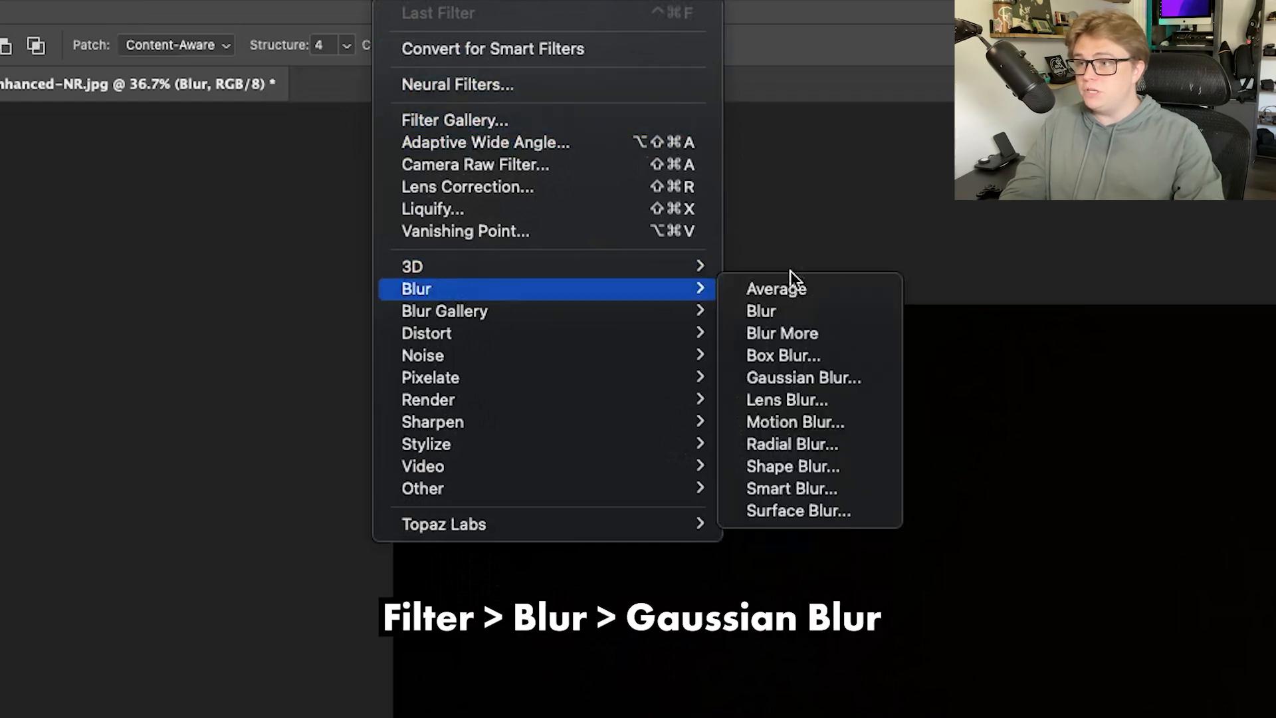
left_click(836, 379)
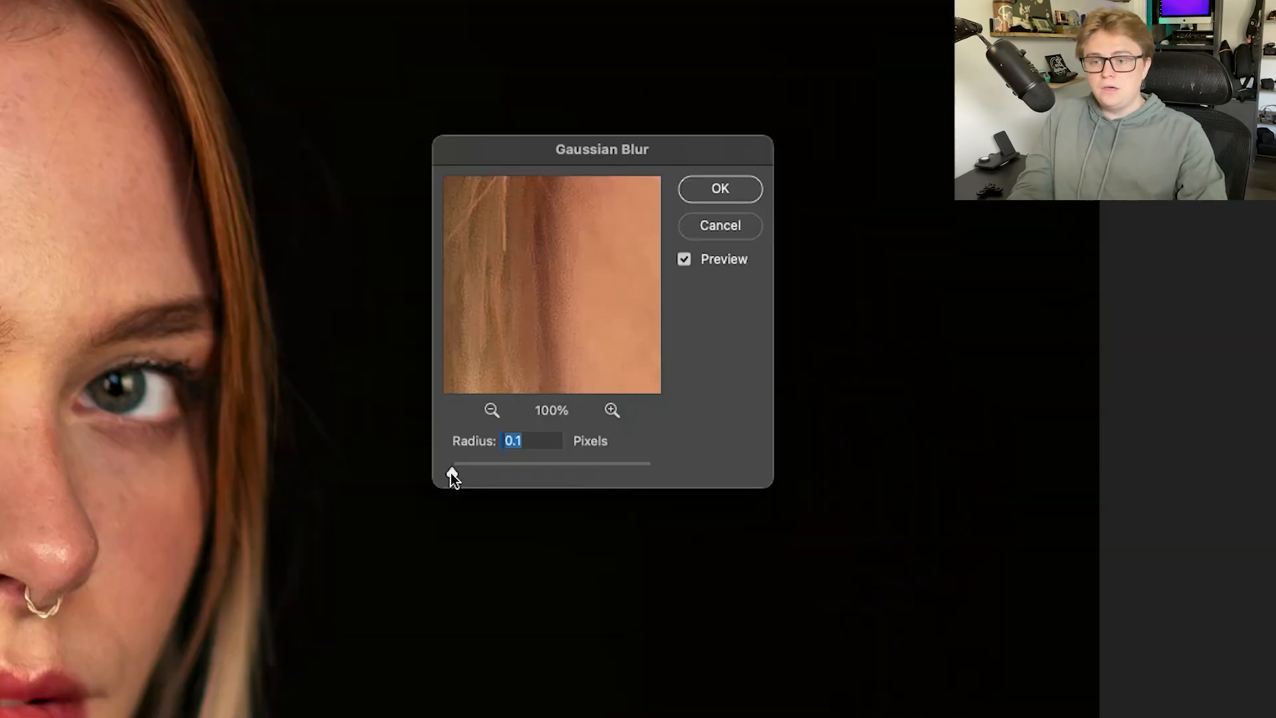
left_click_drag(452, 473, 489, 466)
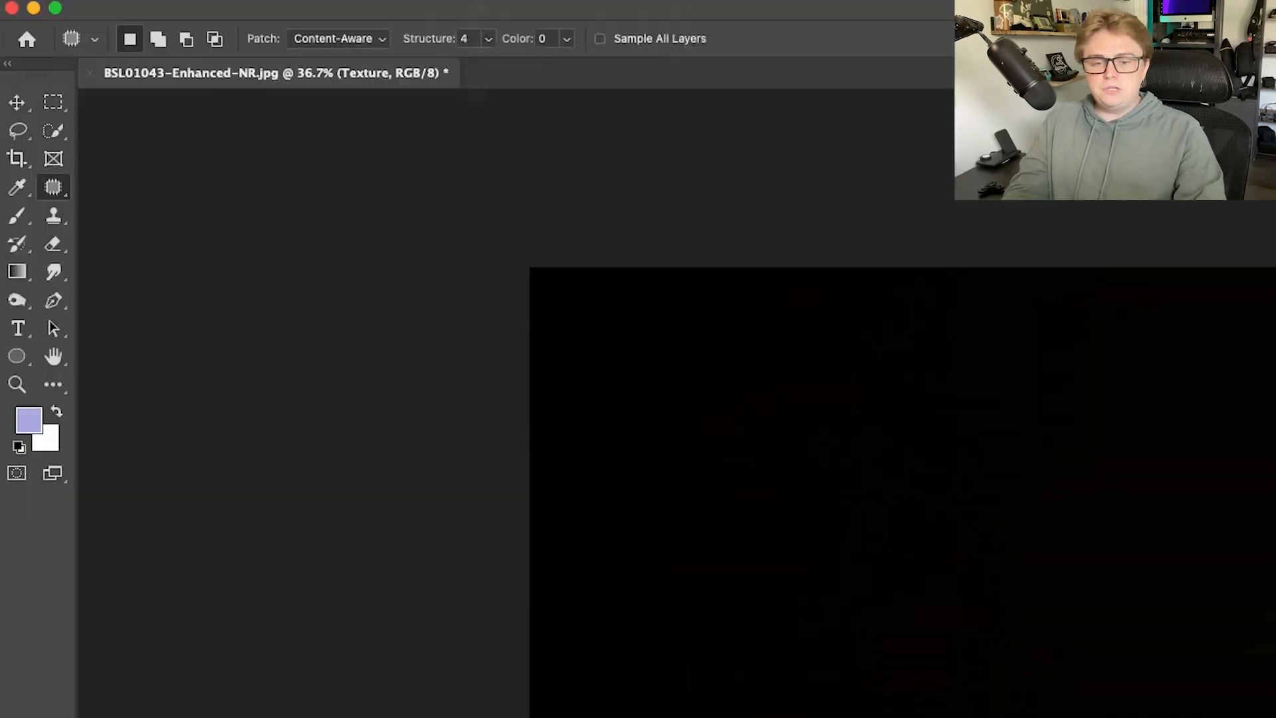
Step: Open Apply Image for the Texture layer, with the Blur layer as source and Subtract as blending
left_click(302, 2)
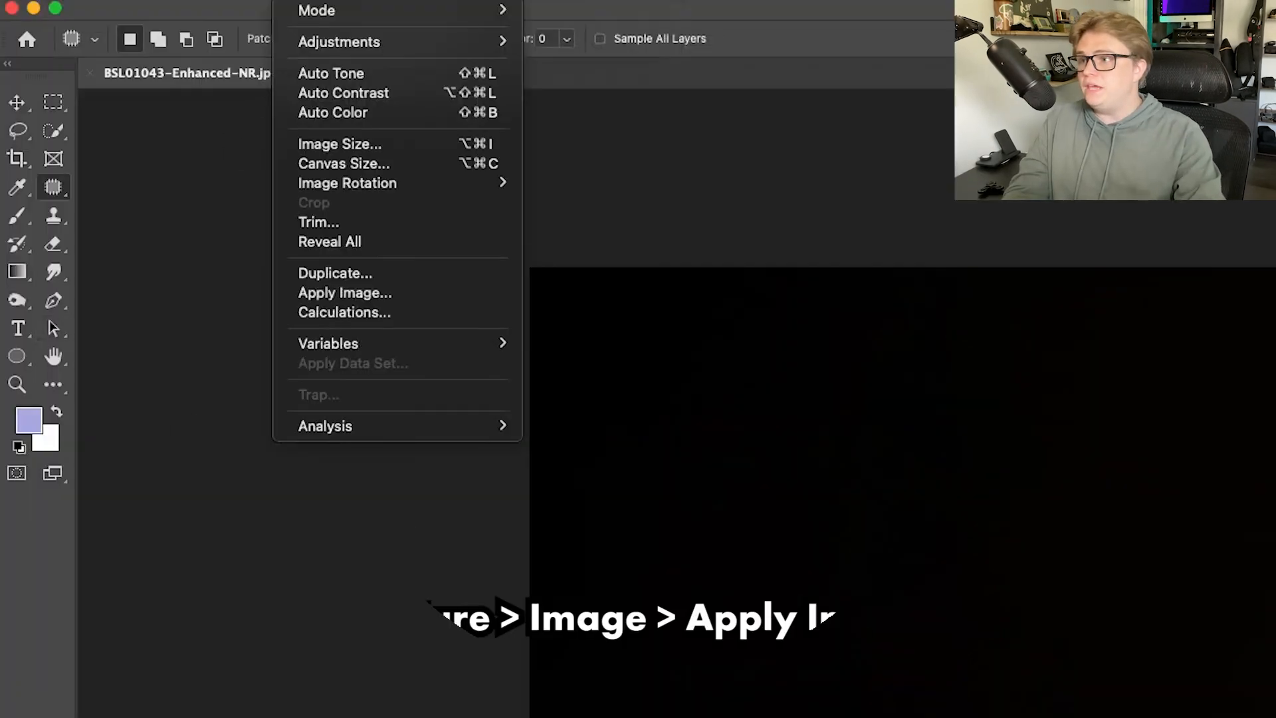
left_click(410, 294)
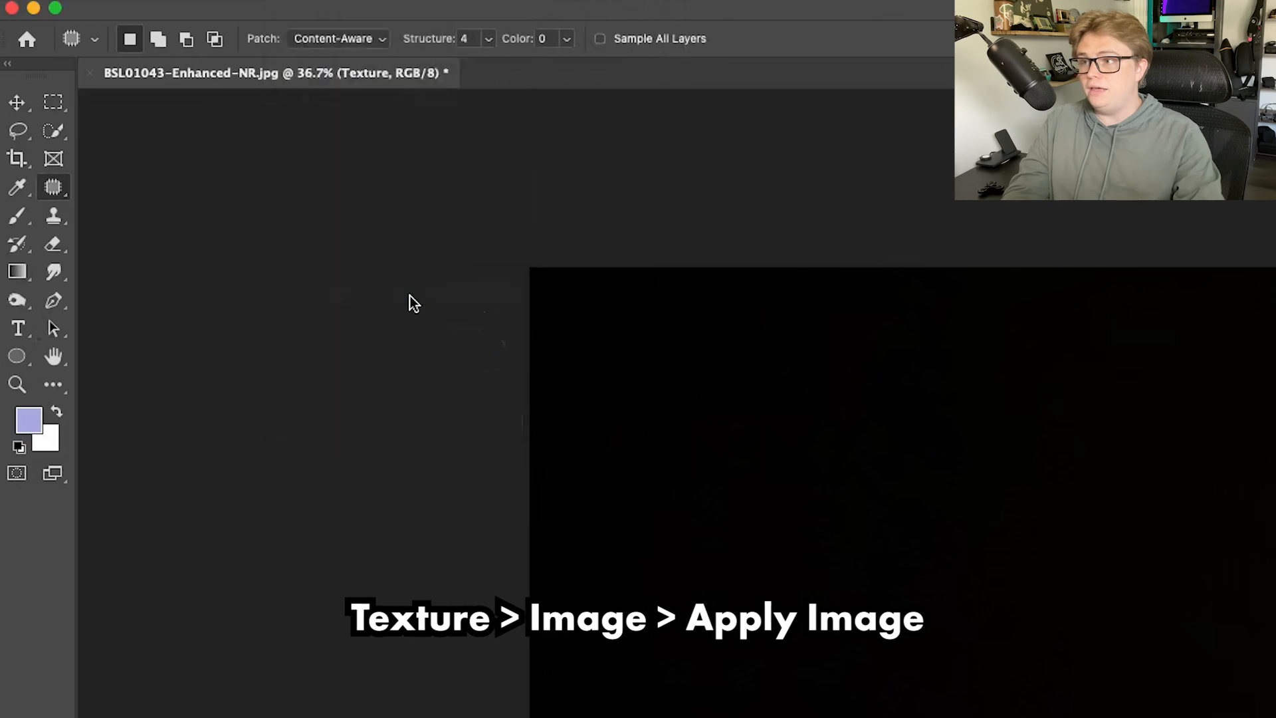
key("space")
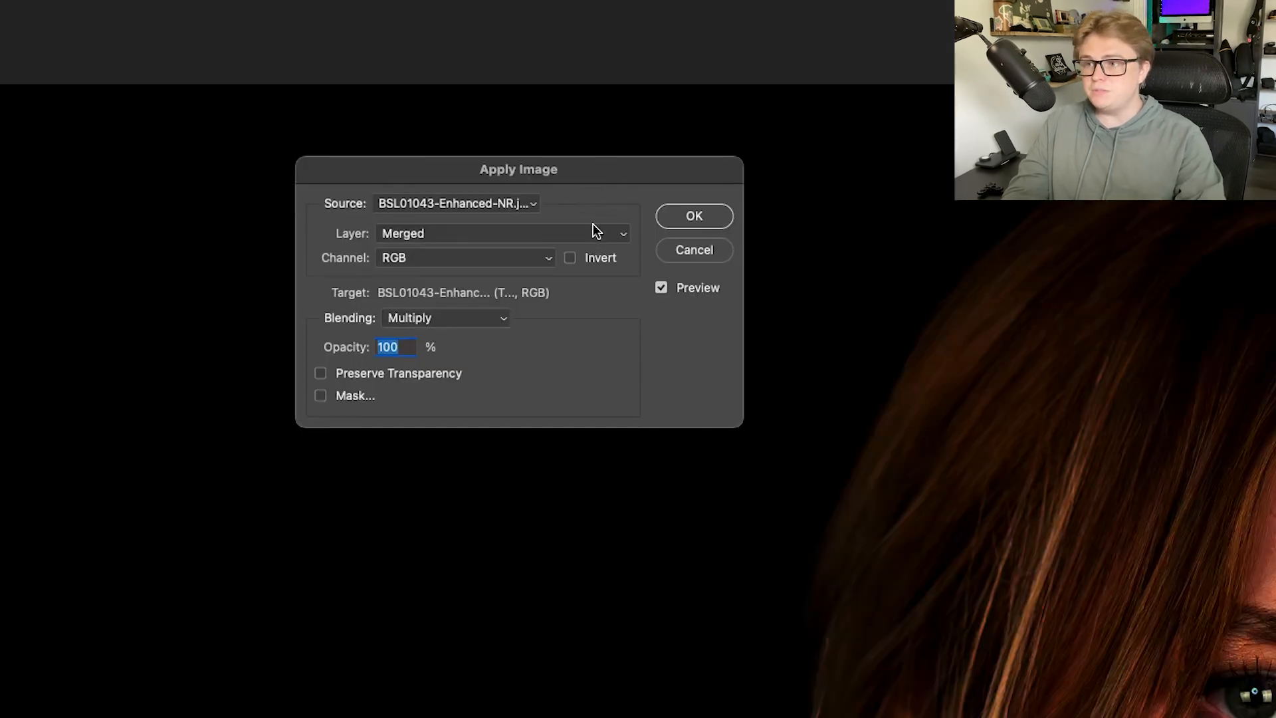
left_click(599, 235)
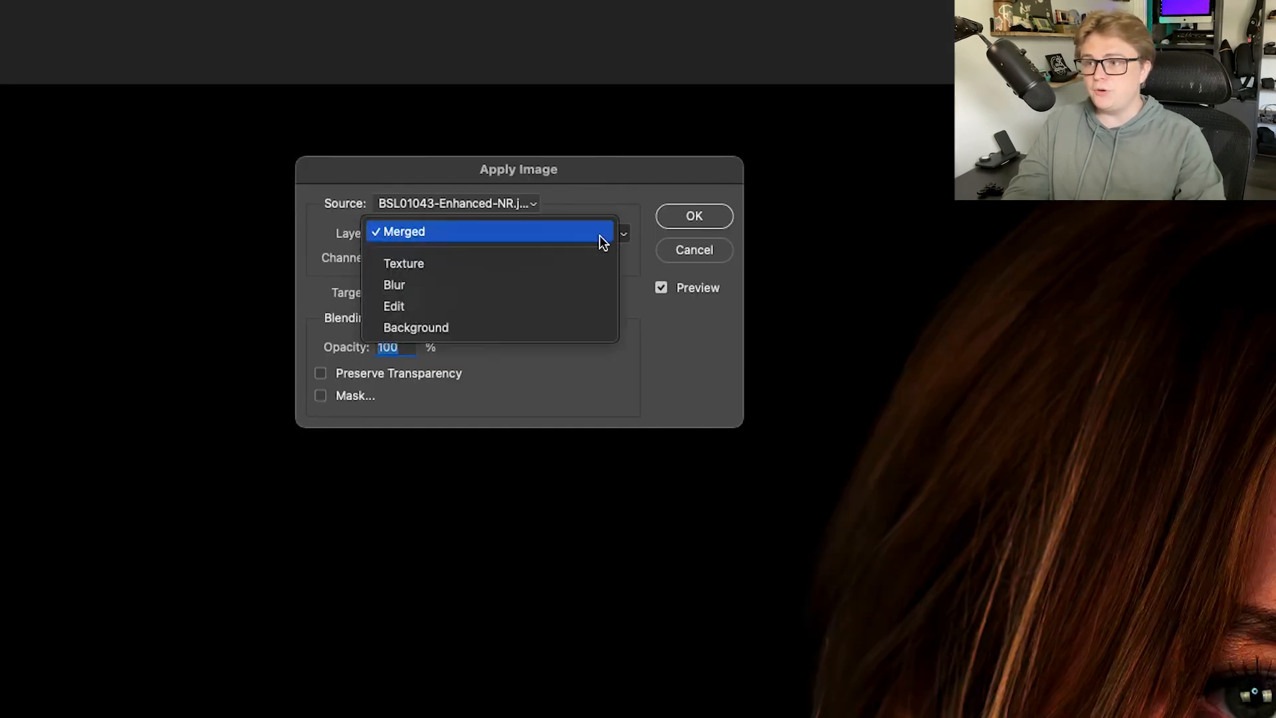
left_click(523, 283)
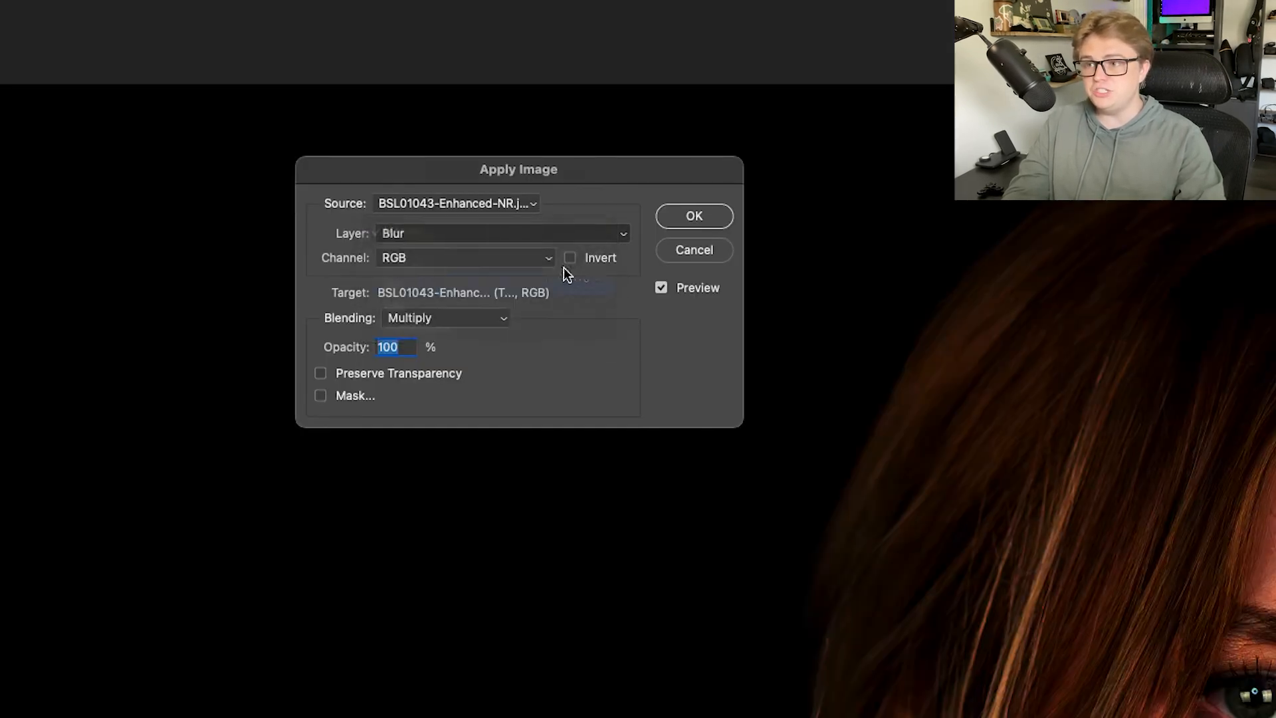
left_click(491, 322)
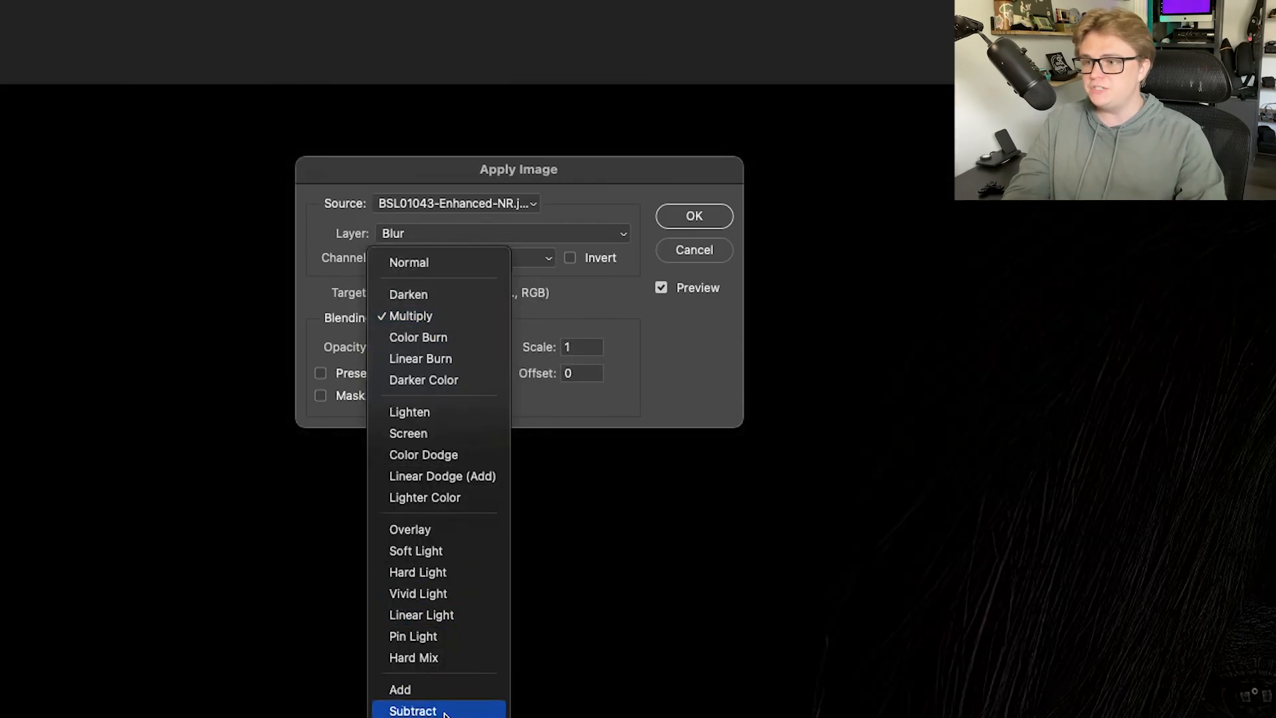
left_click(447, 711)
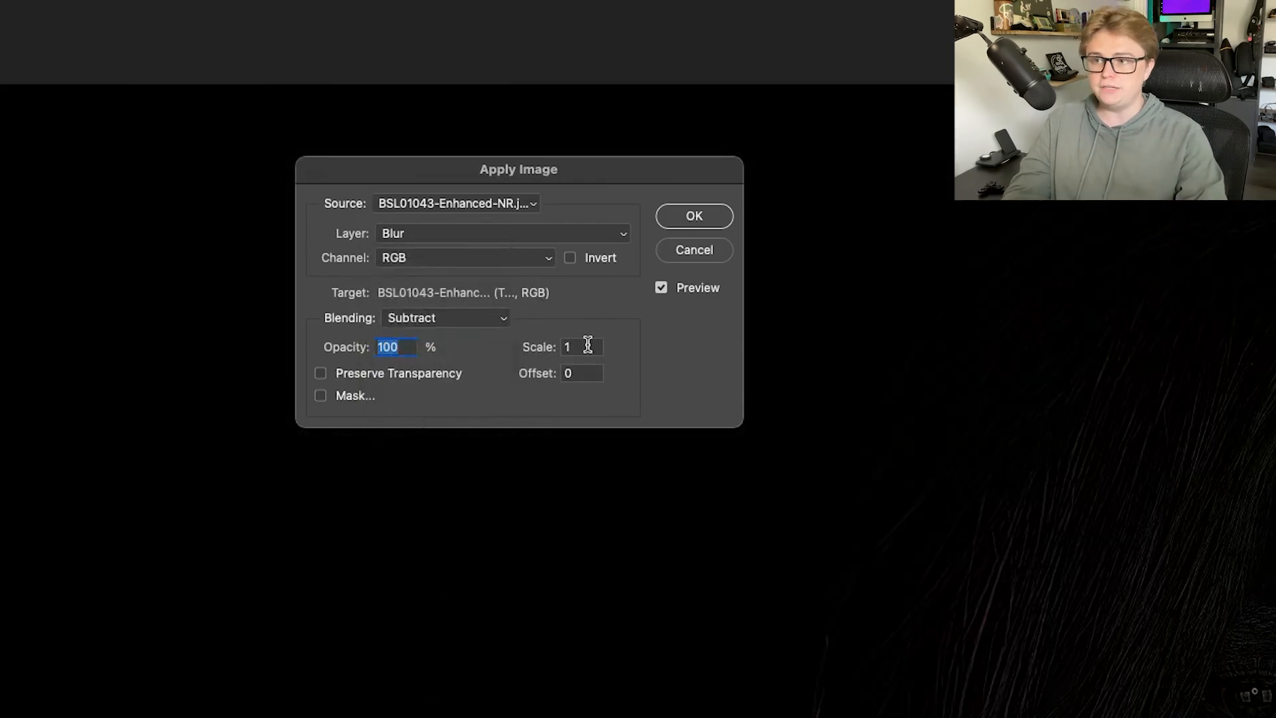
Step: Run Apply Image with scale 2 and offset 128, and set the Texture layer's blend mode to Linear Light
left_click(589, 345)
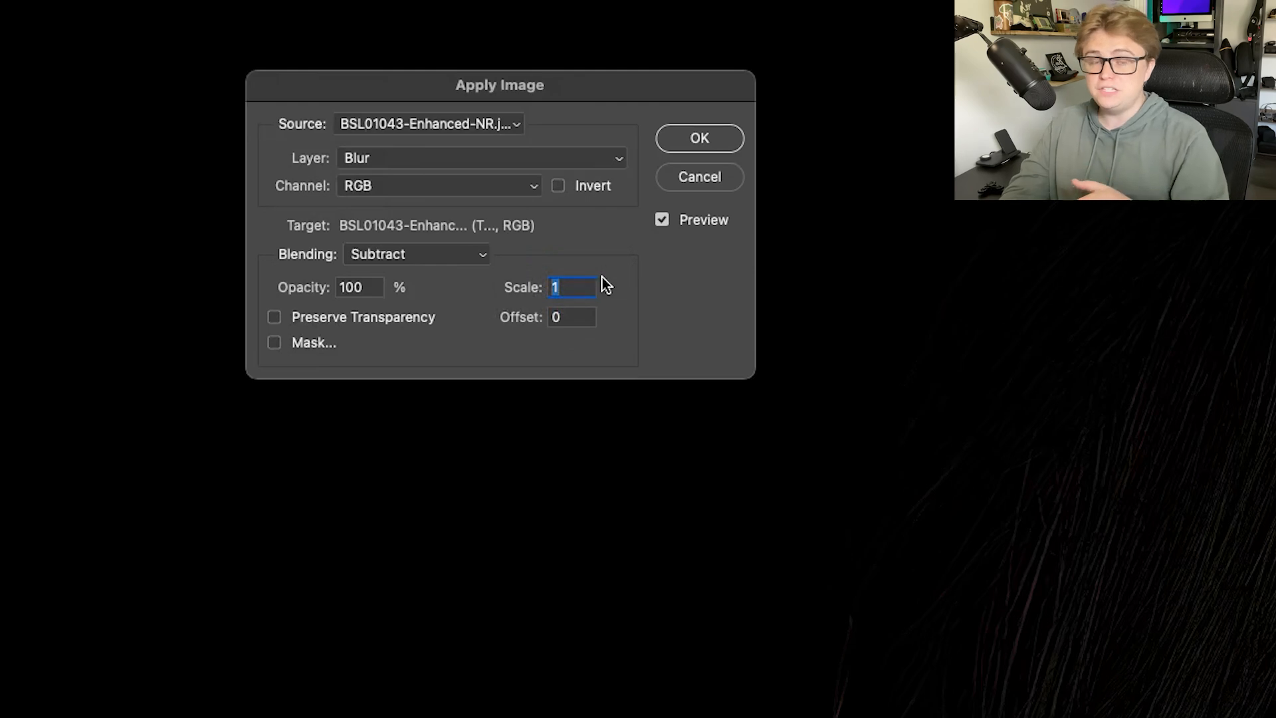
type("2")
key("Tab")
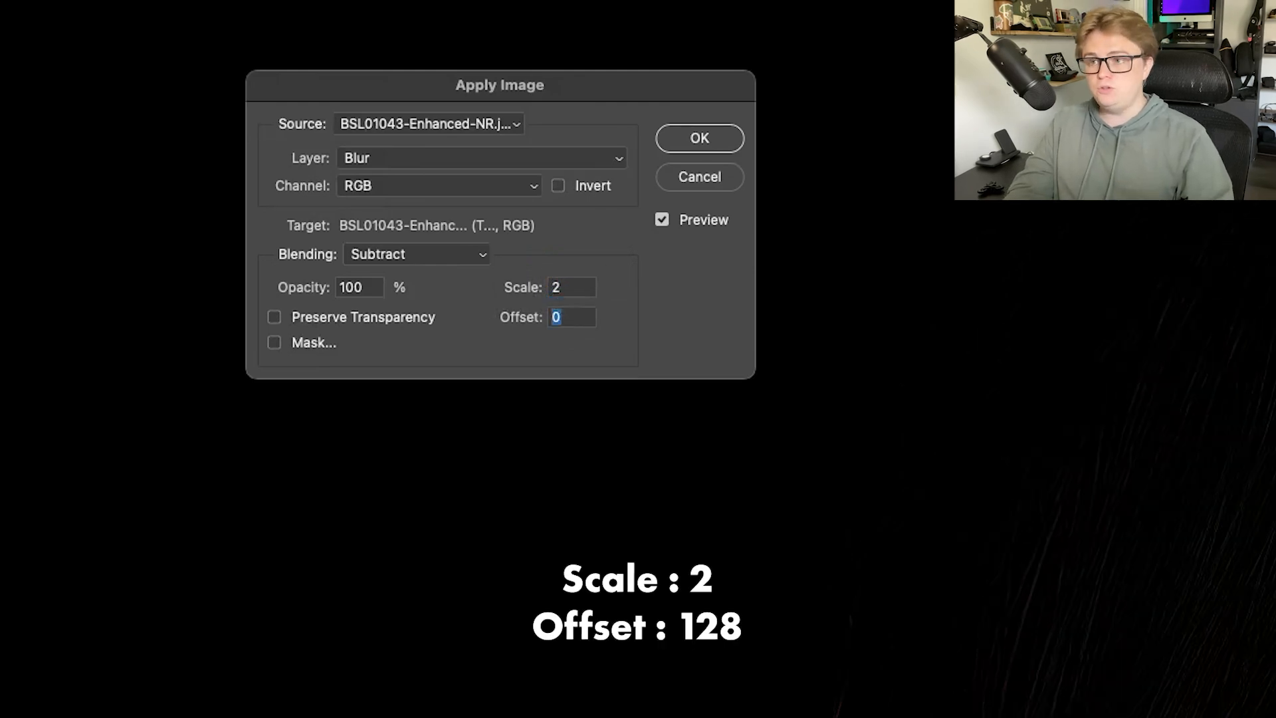
type("128")
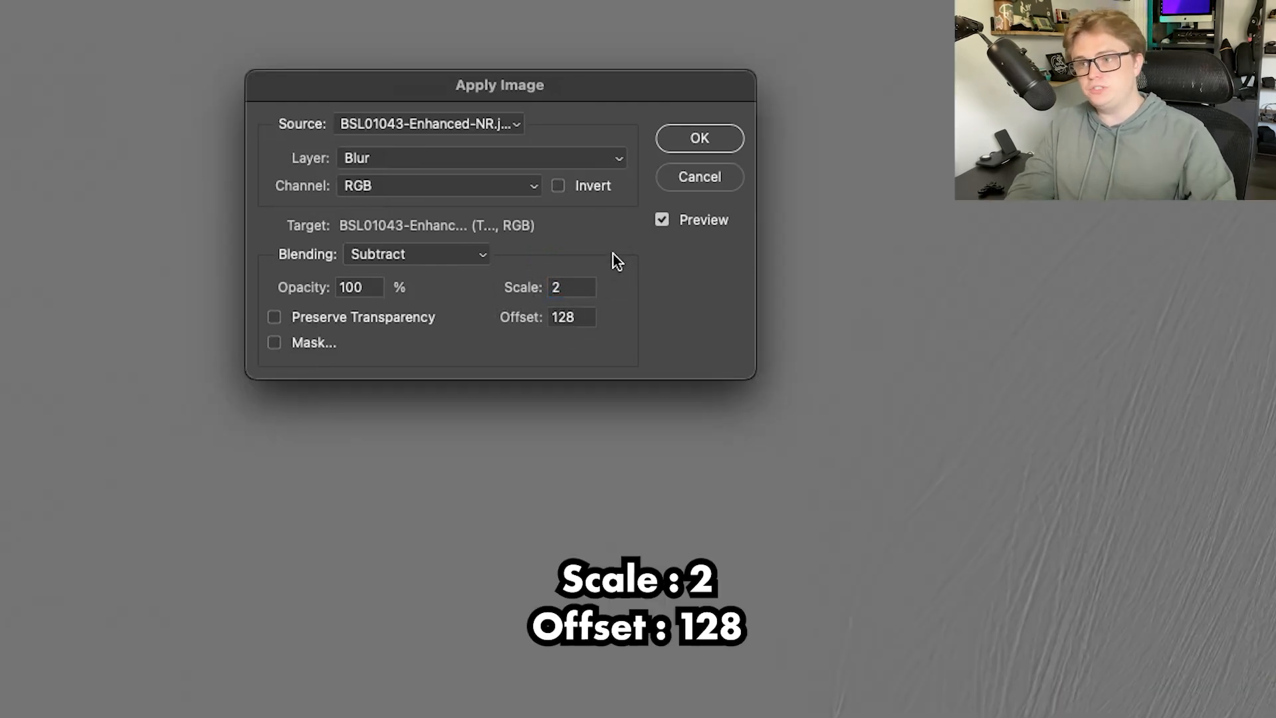
left_click(592, 286)
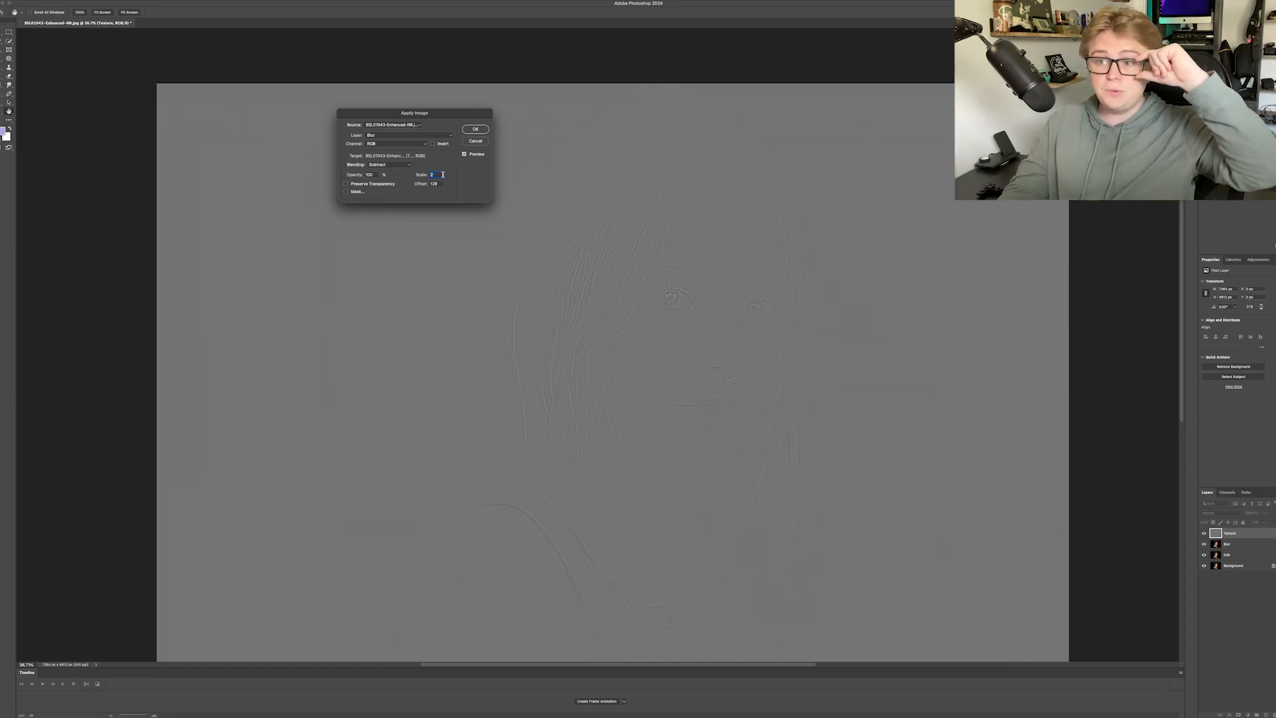
key("Return")
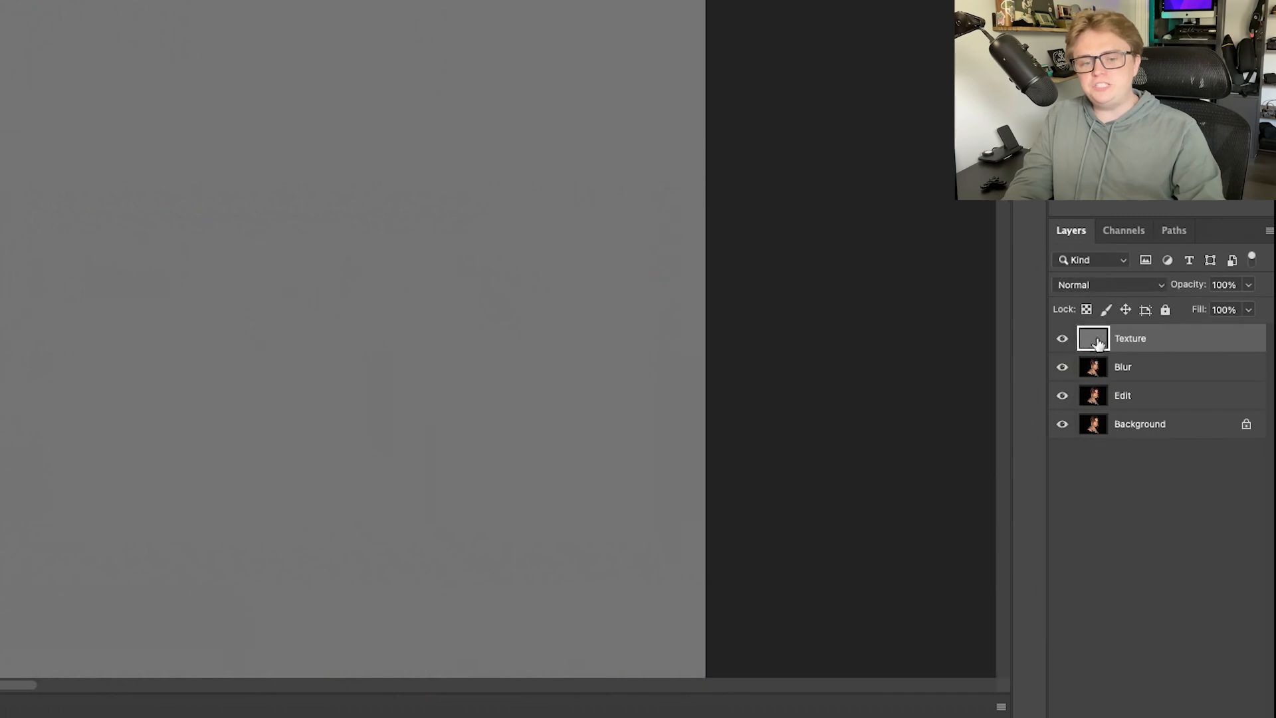
left_click(1212, 512)
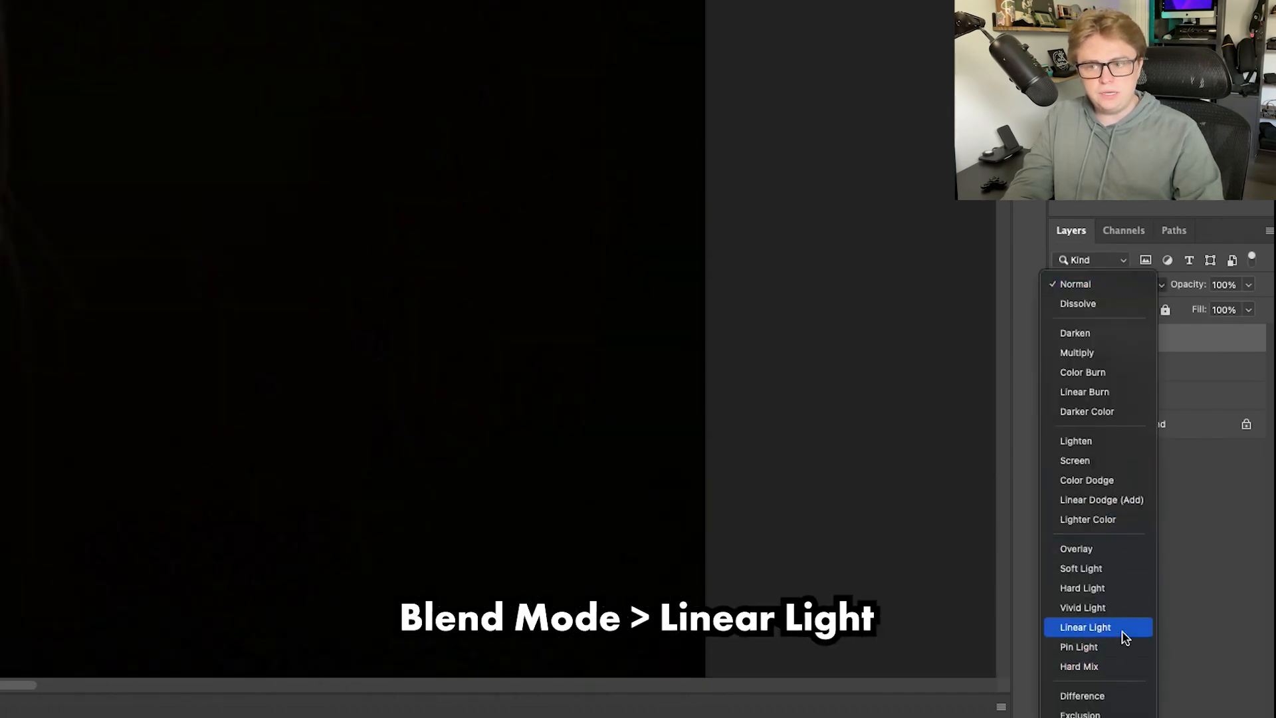
left_click(1122, 632)
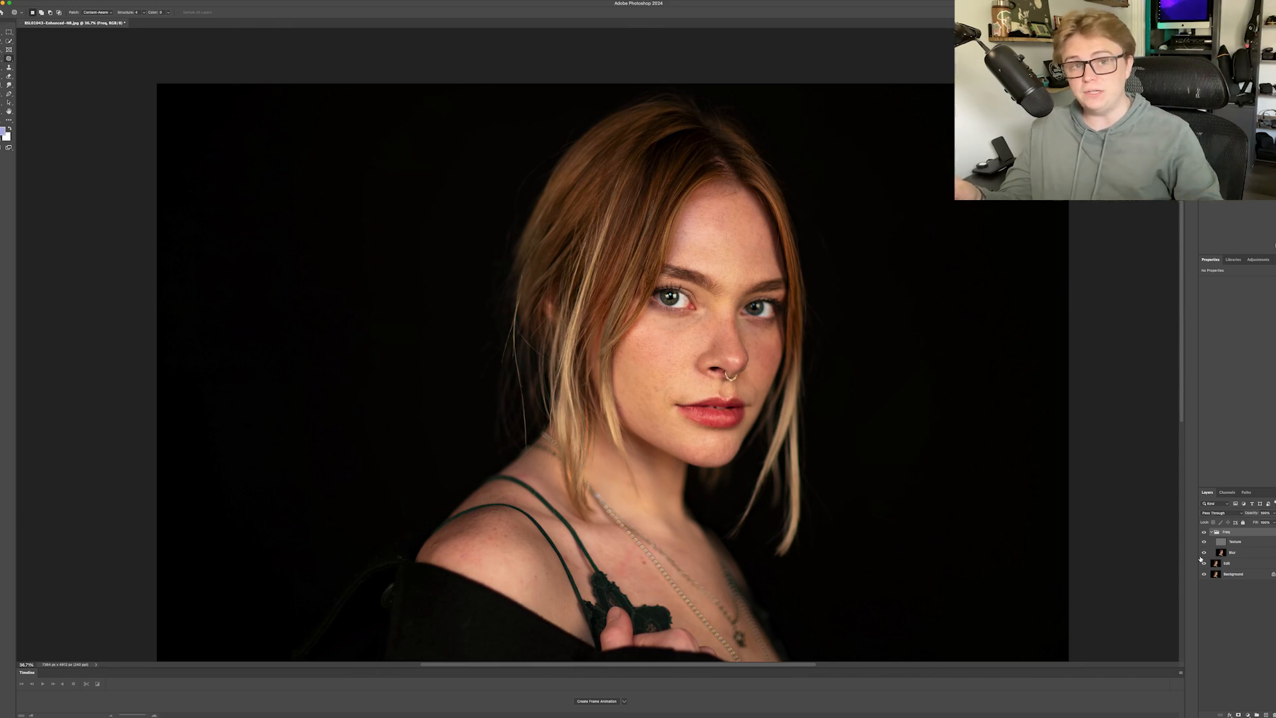
Step: Hide the Texture layer in the Freq group and make the Blur layer active
left_click(1227, 552)
left_click(1242, 542)
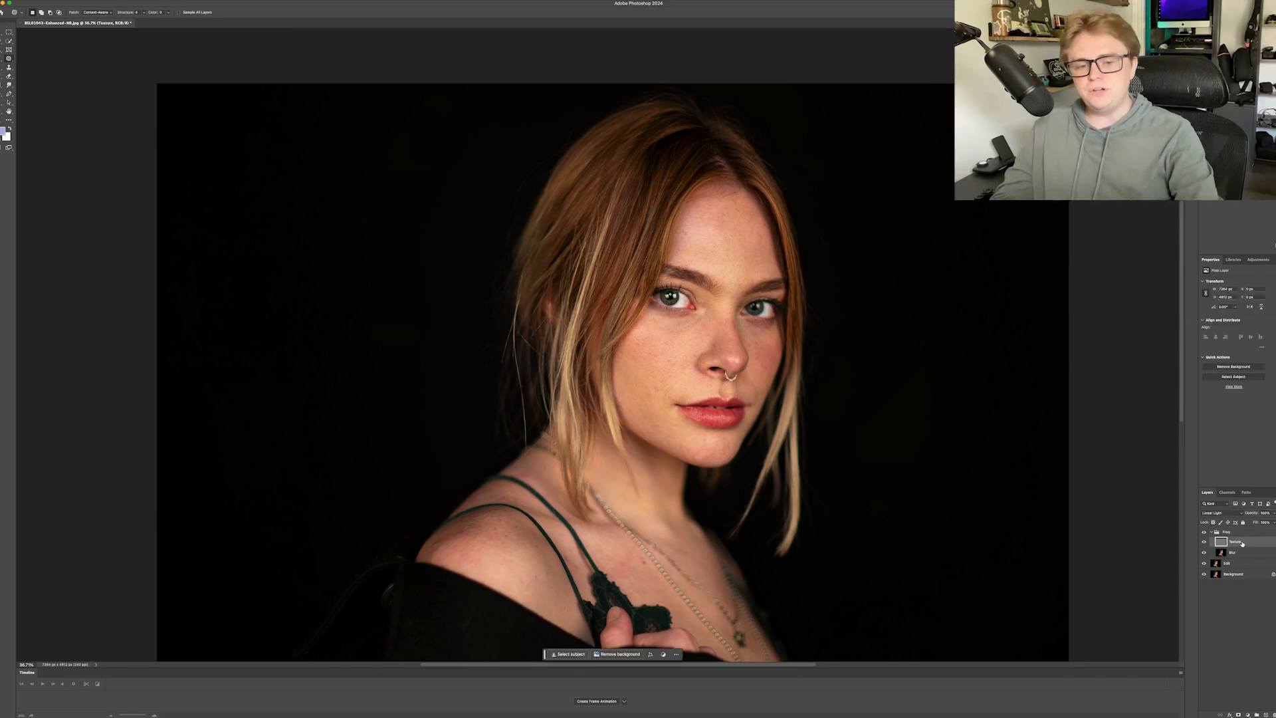
left_click(1205, 543)
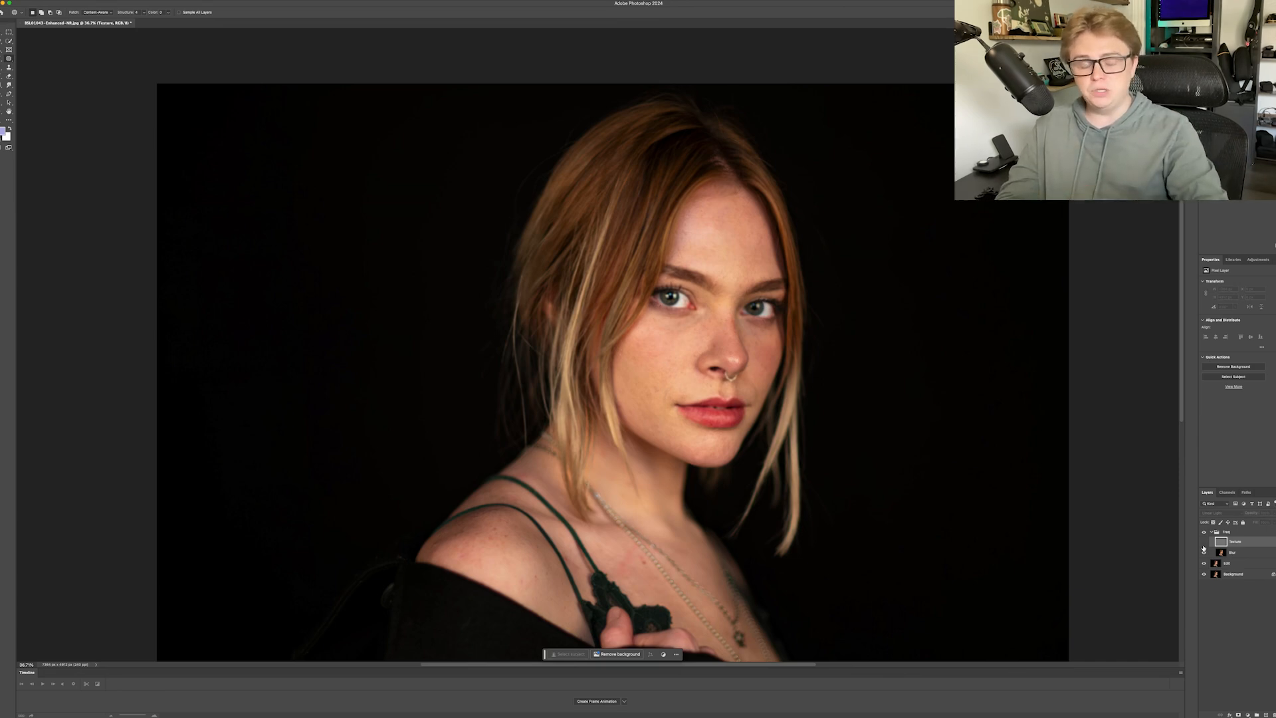
left_click(1226, 553)
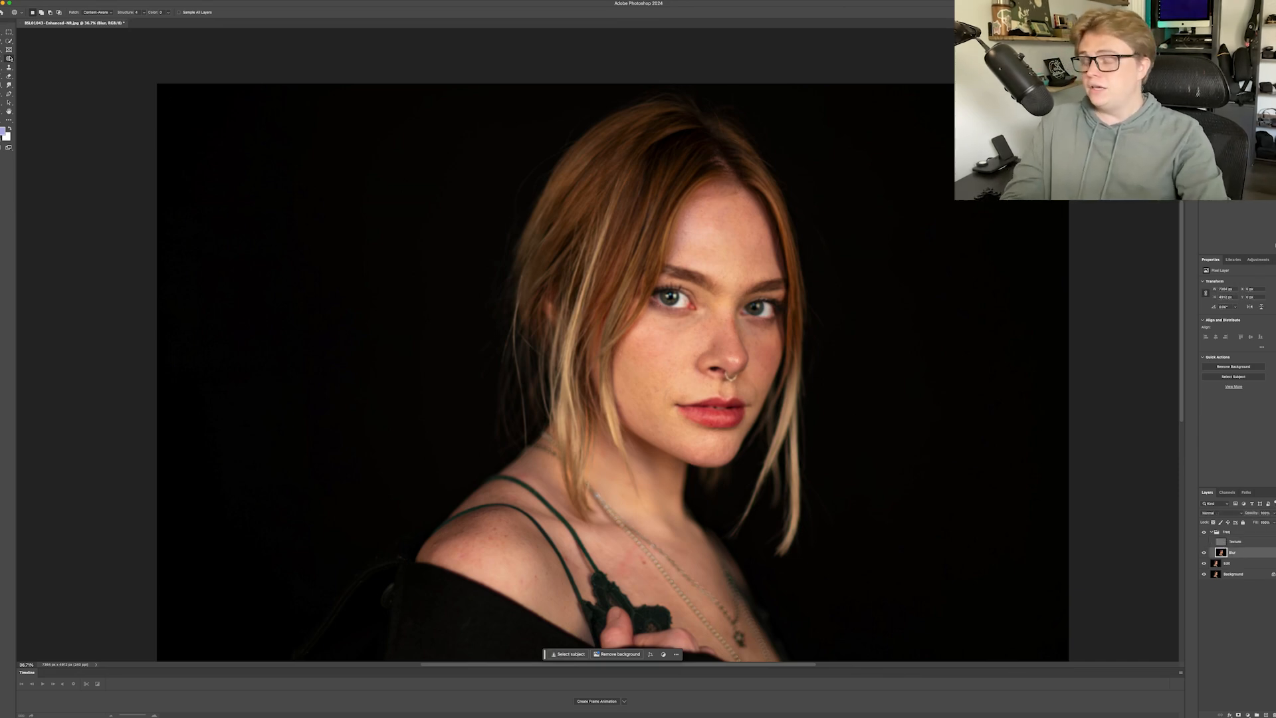
Step: Paint sampled cheek skin tone over the cheek below the eye, using an enlarged Brush with reduced flow
left_click(9, 68)
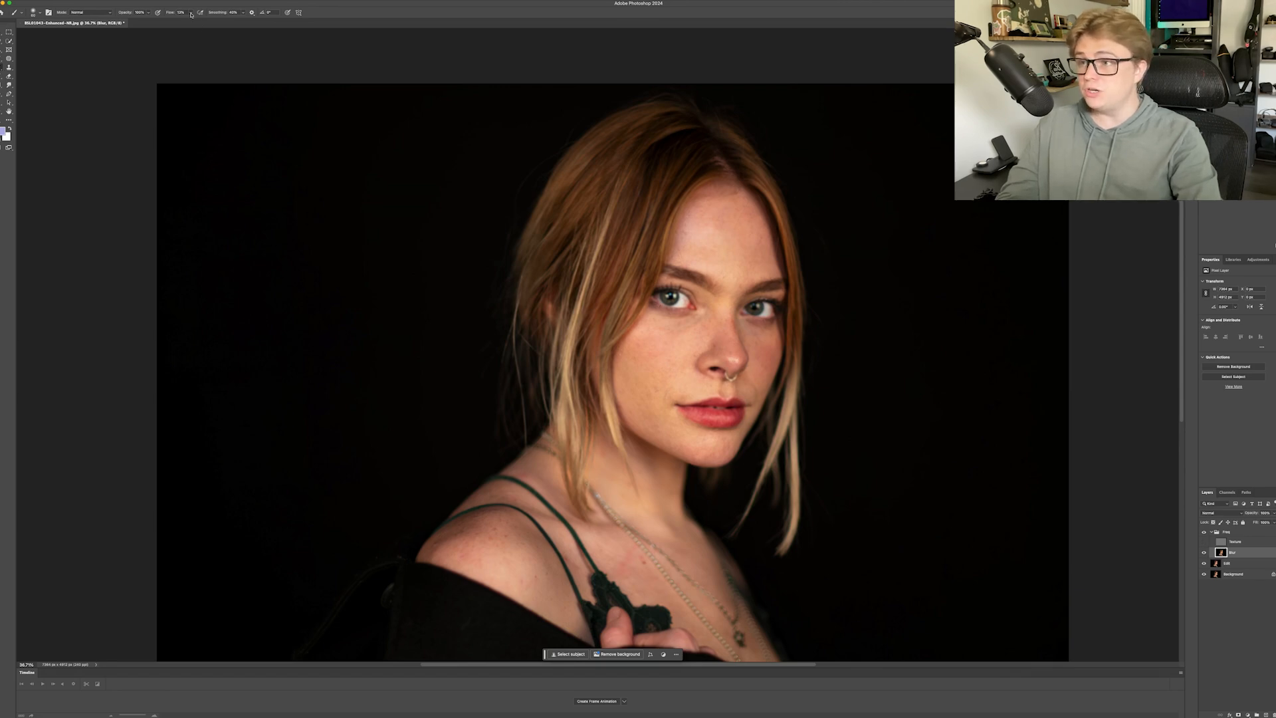
left_click_drag(191, 15, 189, 22)
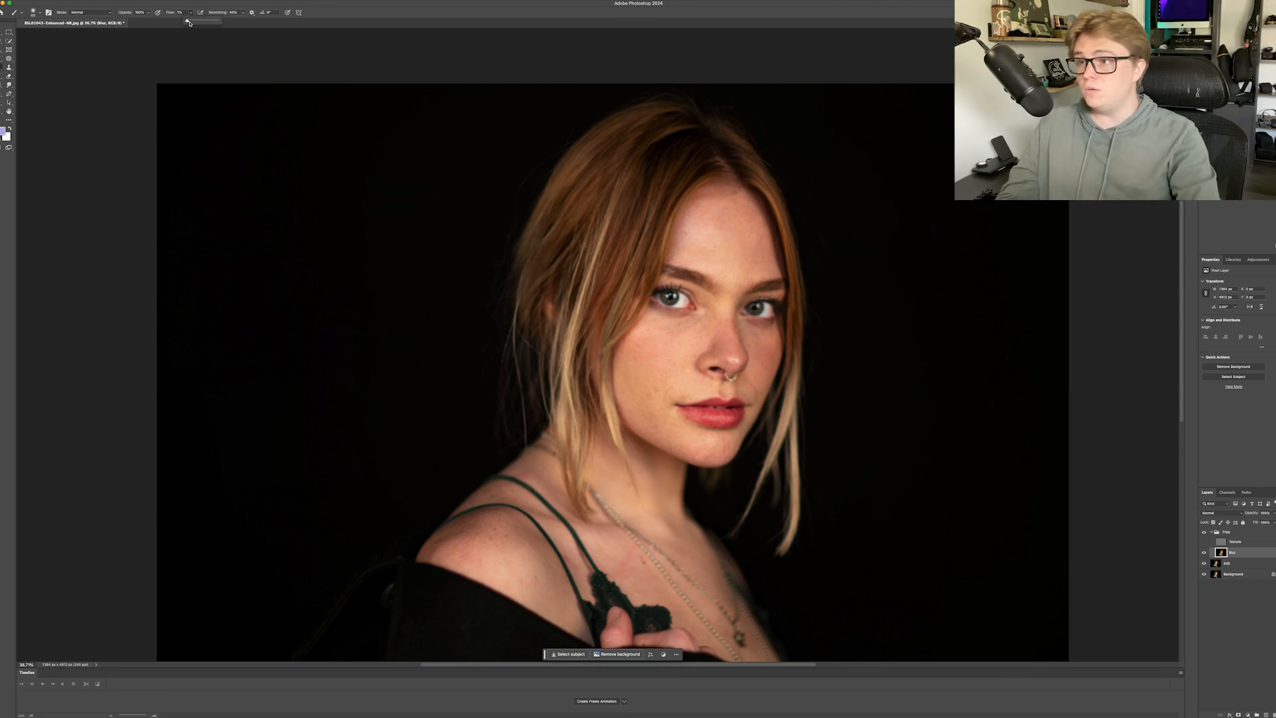
scroll(701, 312, "up", 5)
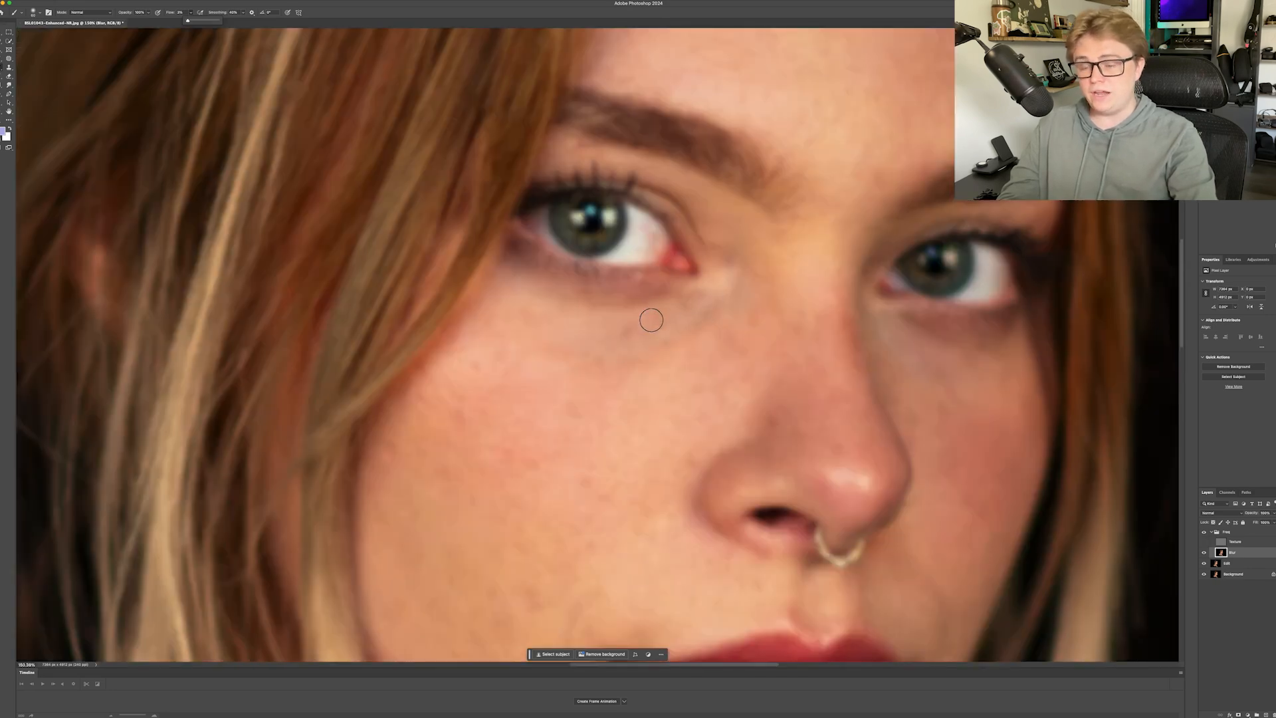
left_click(579, 388, "alt")
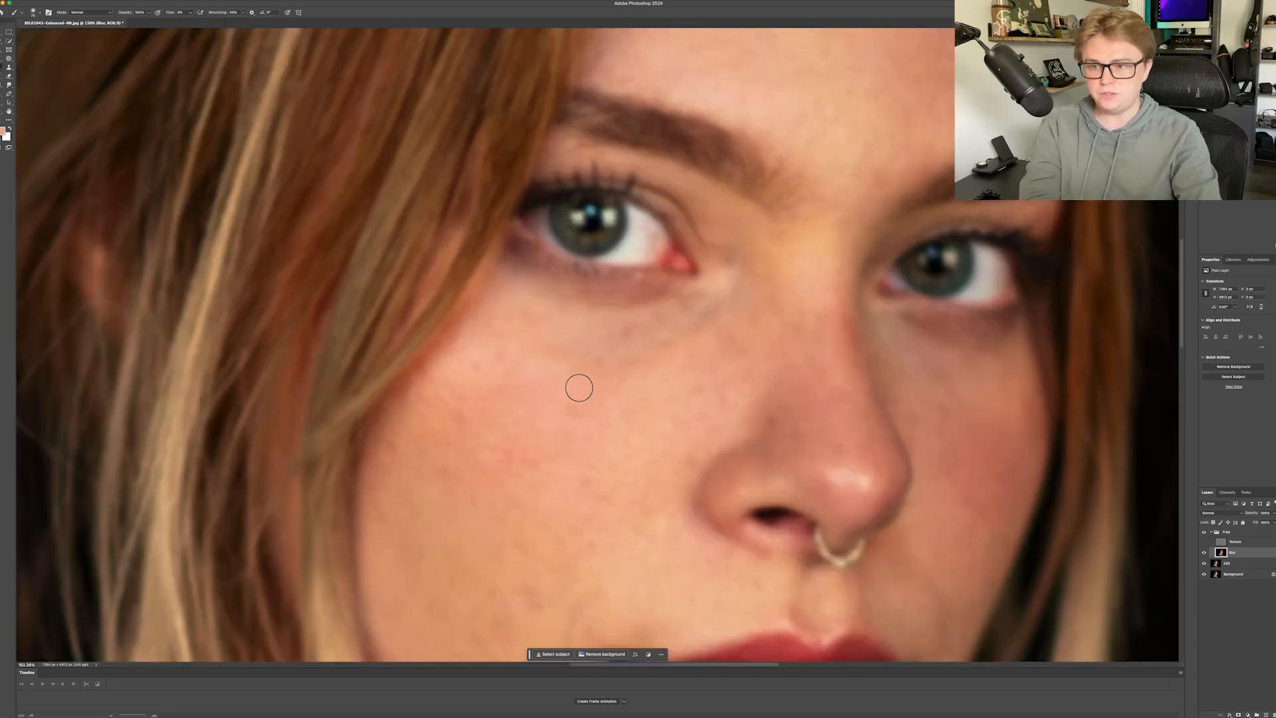
key("bracketright")
key("bracketright")
key("bracketright")
key("bracketright")
mouse_move(567, 373)
left_mouse_down()
mouse_move(654, 360)
mouse_move(558, 356)
mouse_move(696, 342)
mouse_move(684, 344)
mouse_move(700, 330)
mouse_move(651, 354)
mouse_move(644, 404)
mouse_move(691, 333)
mouse_move(667, 350)
mouse_move(729, 336)
mouse_move(741, 309)
mouse_move(563, 342)
mouse_move(719, 361)
mouse_move(635, 385)
left_mouse_up()
left_click(642, 406, "alt")
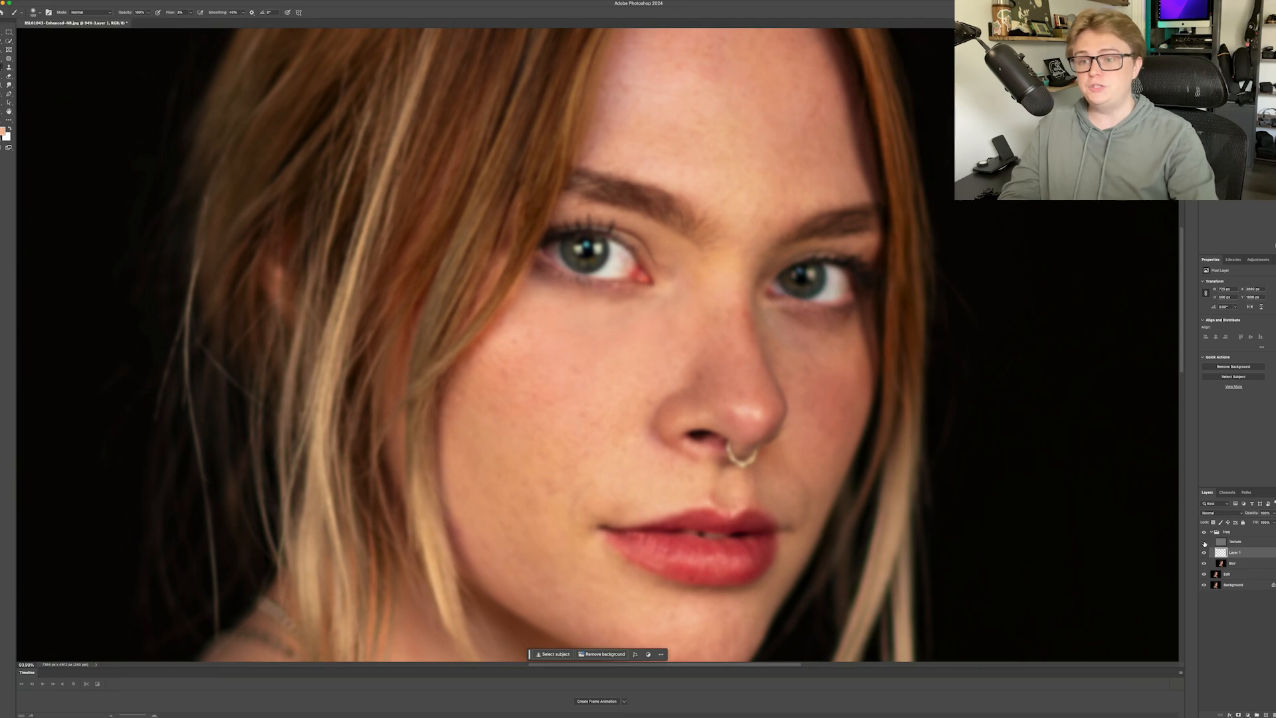
Step: Show the Texture layer and toggle the Freq group's visibility to compare the skin before and after the painting
left_click(1205, 542)
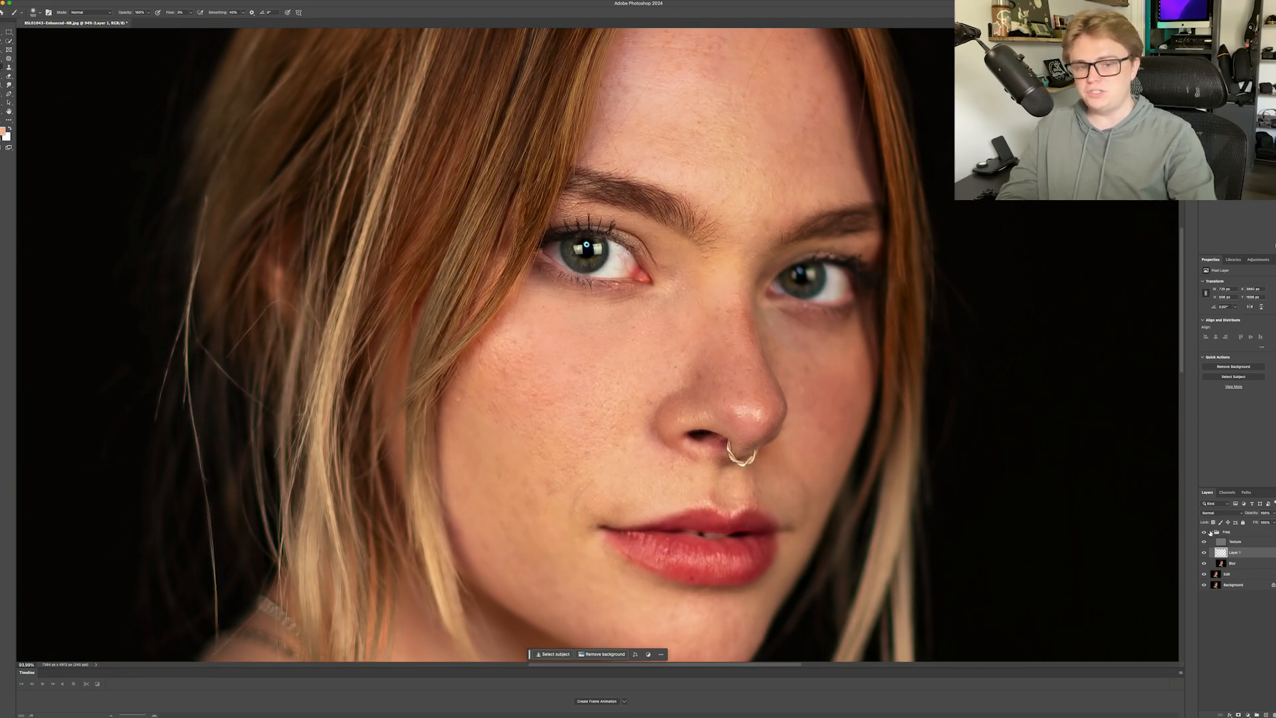
left_click(1205, 532)
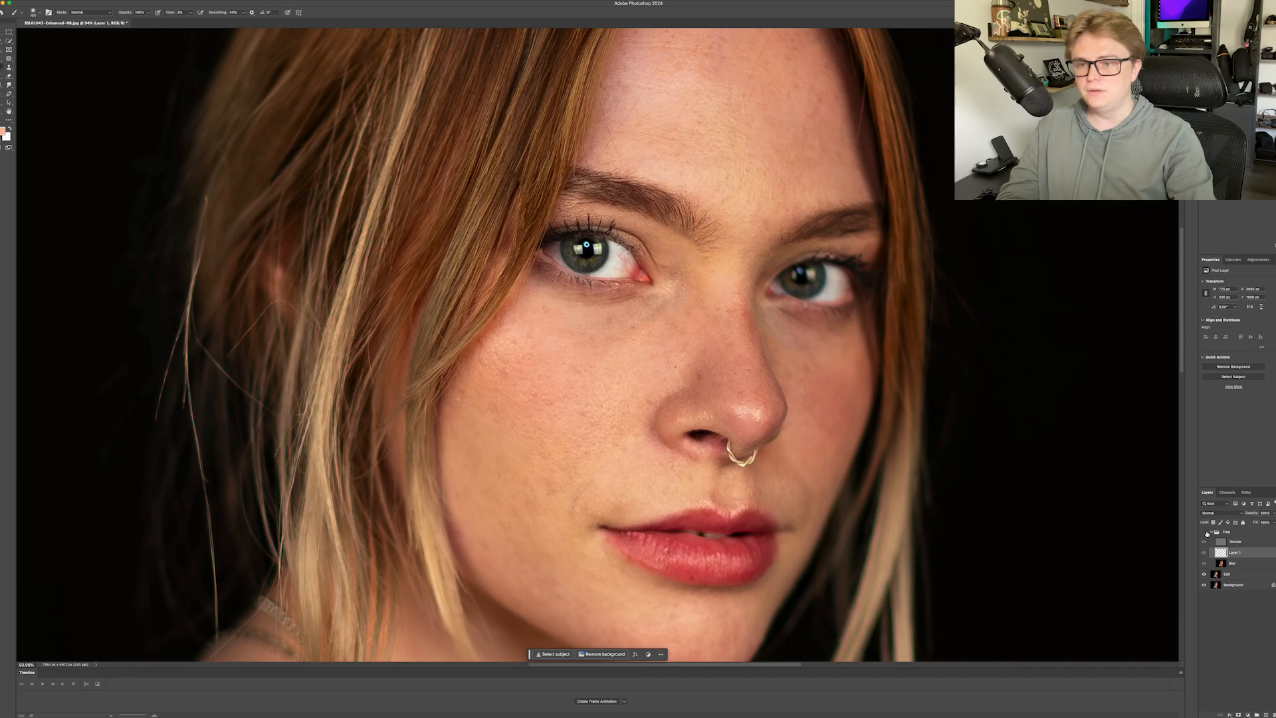
left_click(1206, 533)
left_click(1206, 532)
left_click(1206, 533)
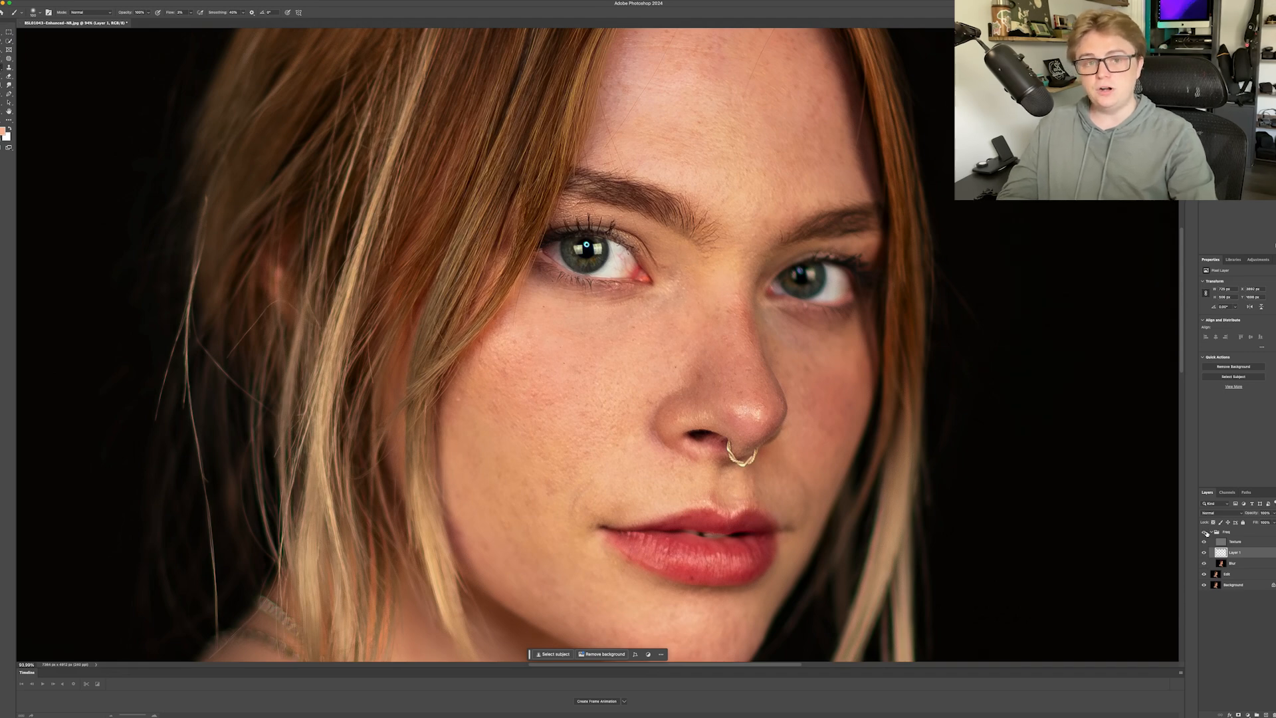
left_click(1206, 532)
left_click(1206, 533)
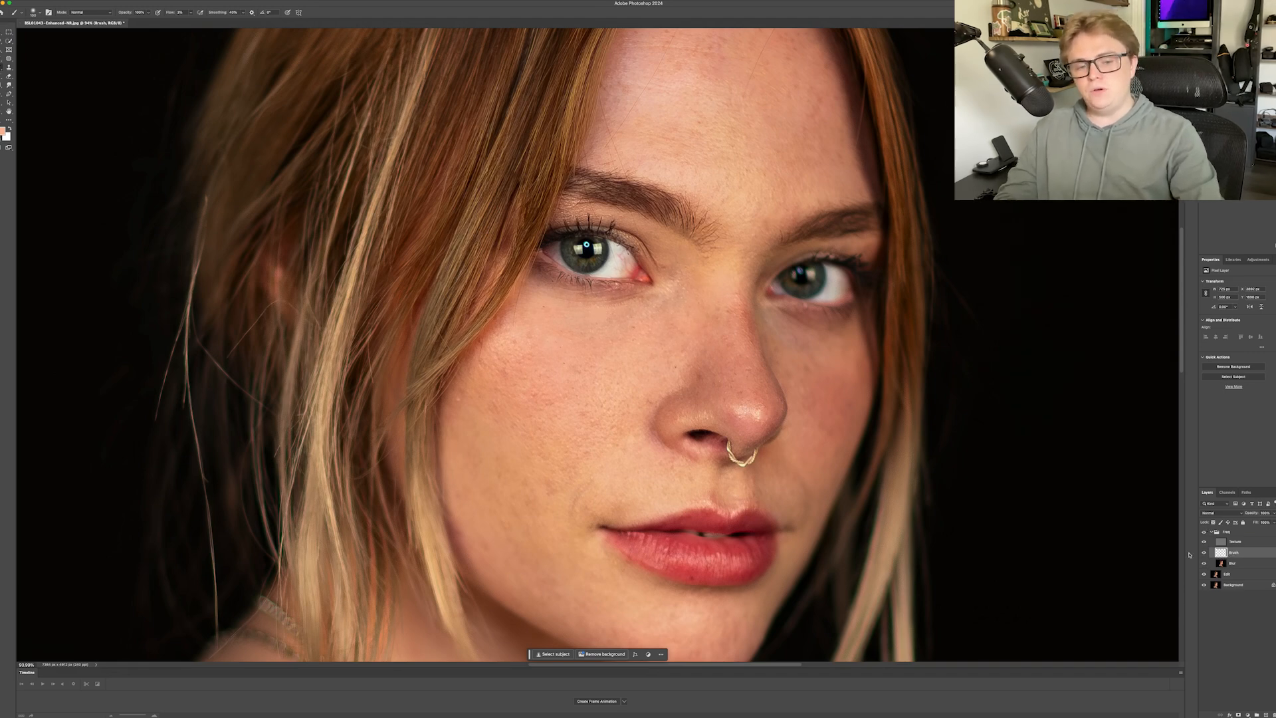
Step: Hide the Brush layer and duplicate the Blur layer
left_click(1203, 553)
left_click(1219, 563)
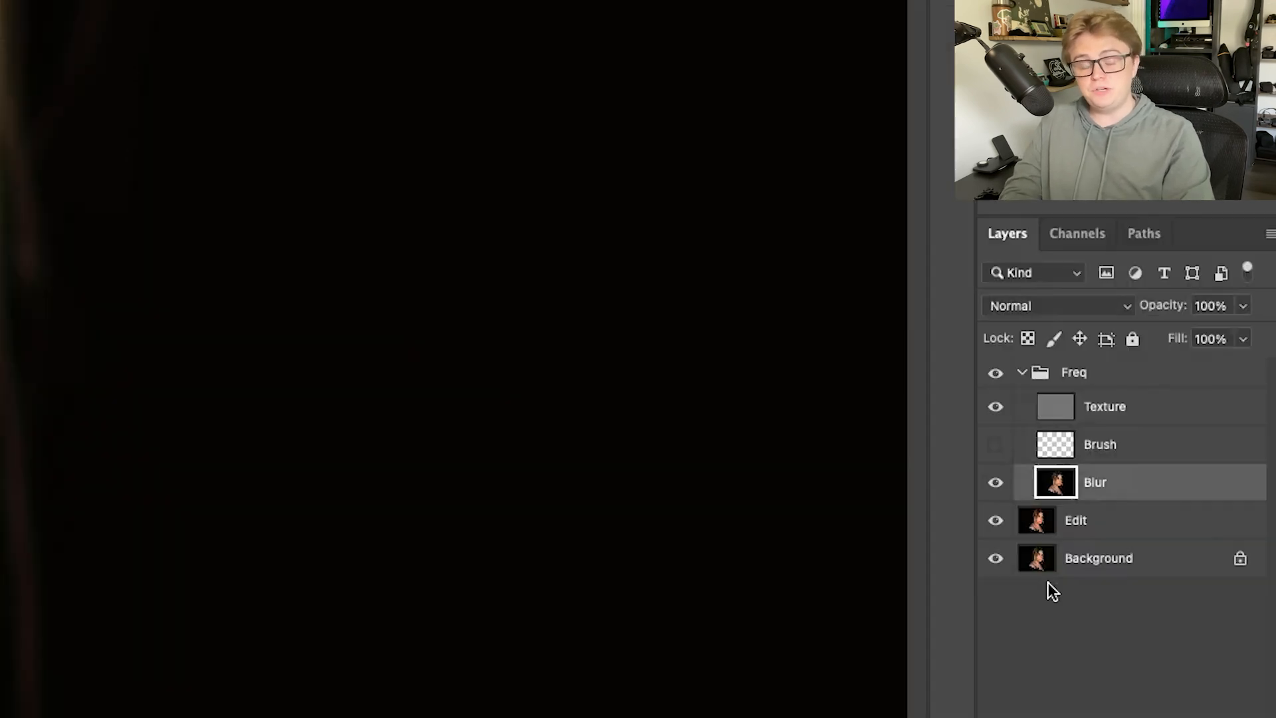
key("ctrl+j")
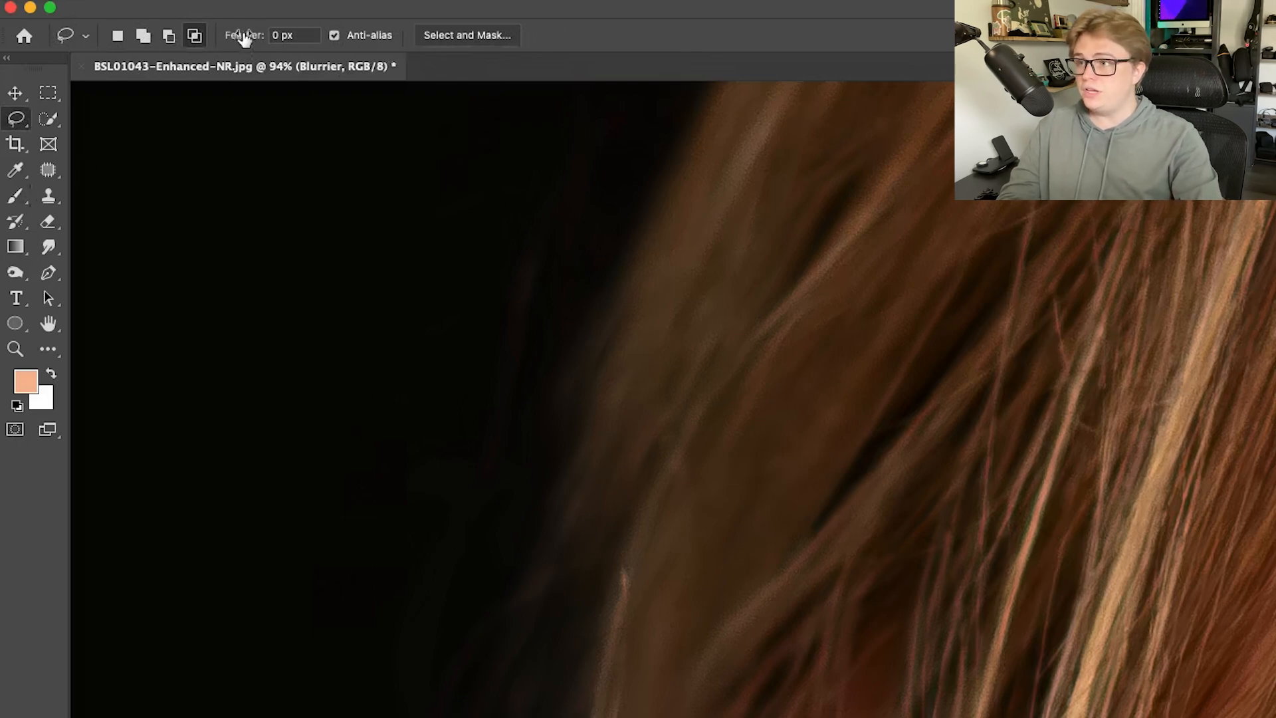
Step: Set the Lasso feather to 30.1 px and select the skin beneath the eye beside the nose on the Blurrier layer
left_click_drag(243, 38, 321, 48)
left_click_drag(694, 279, 553, 343)
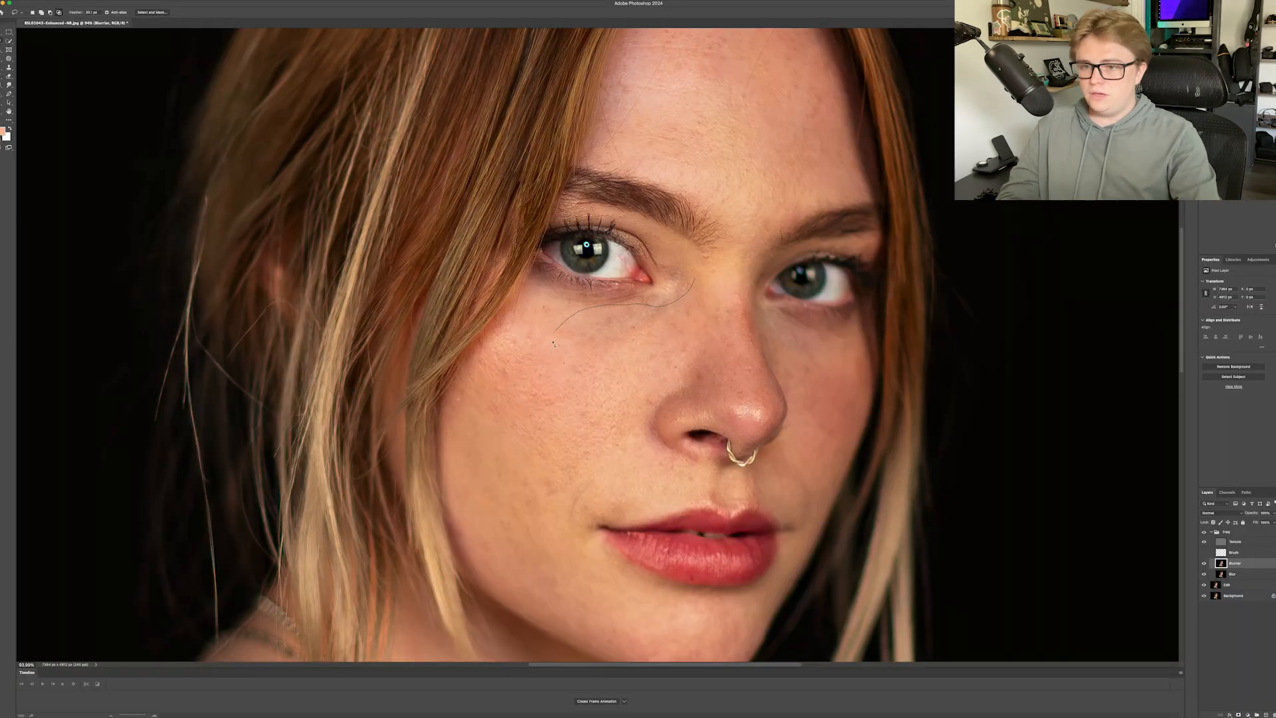
left_click_drag(705, 285, 683, 303)
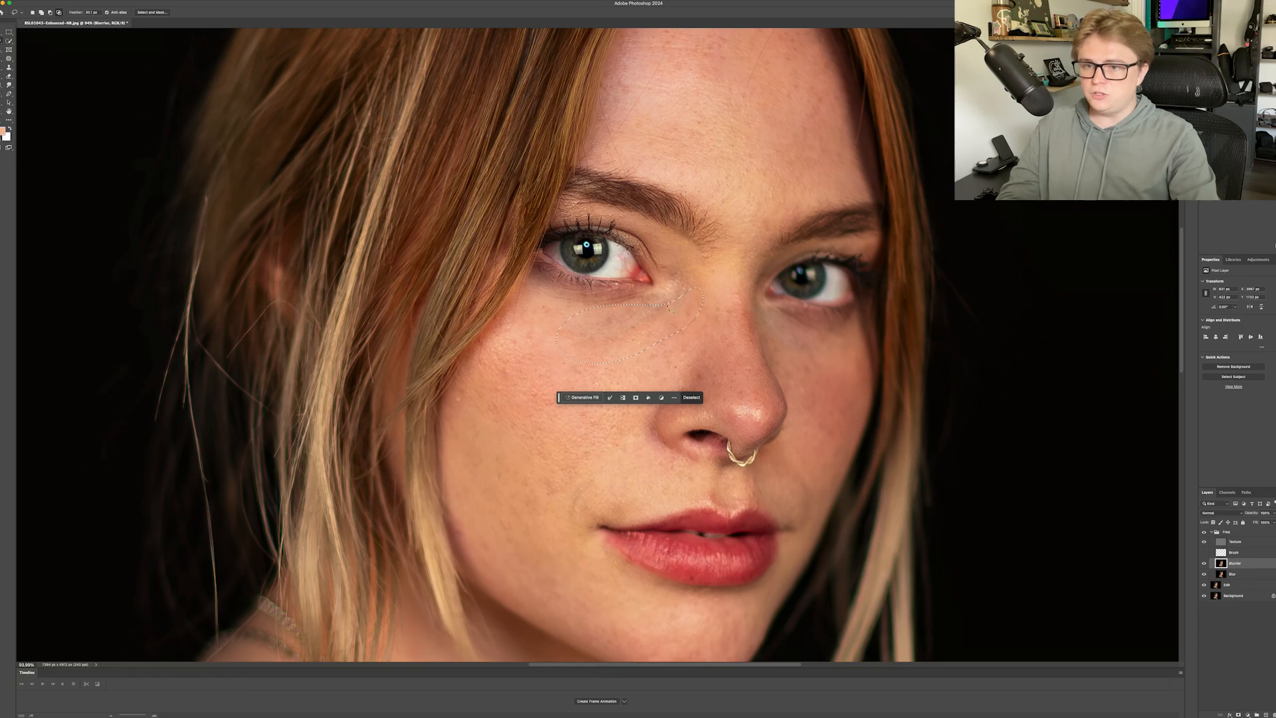
Step: Apply a Gaussian Blur to the selected under-eye skin, adjusting the radius to even out the tones
left_click(157, 1)
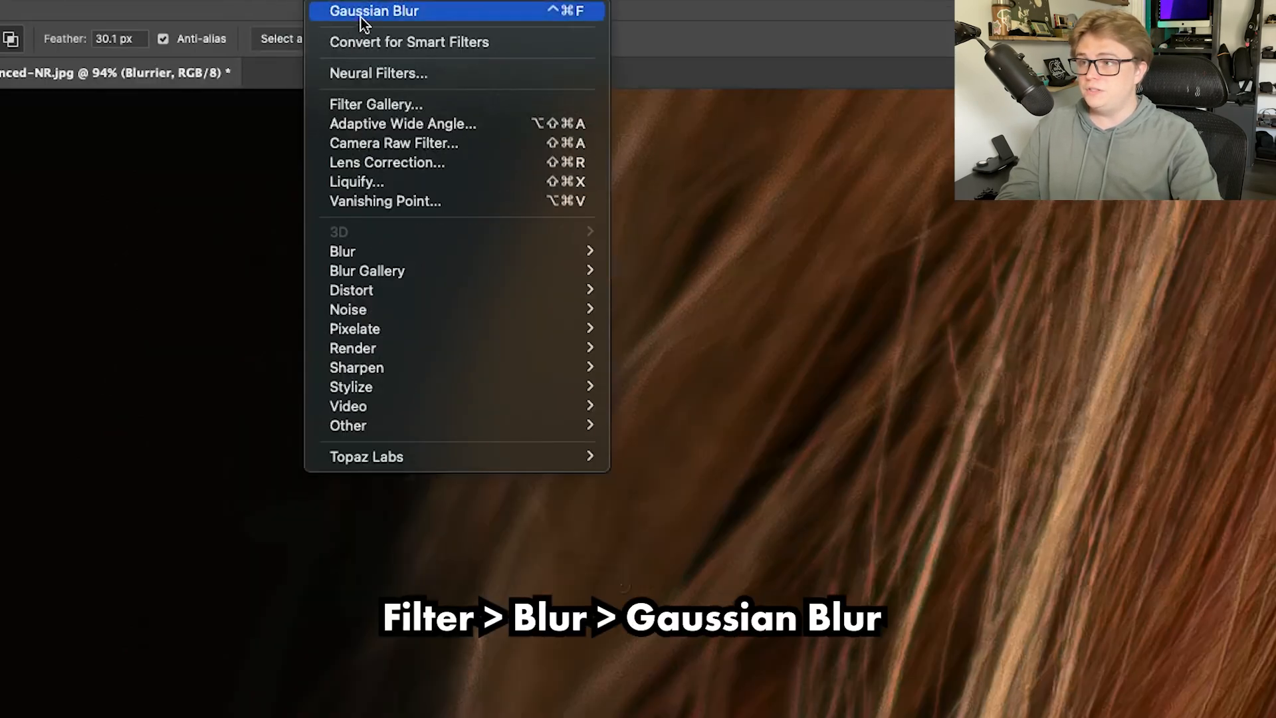
mouse_move(373, 251)
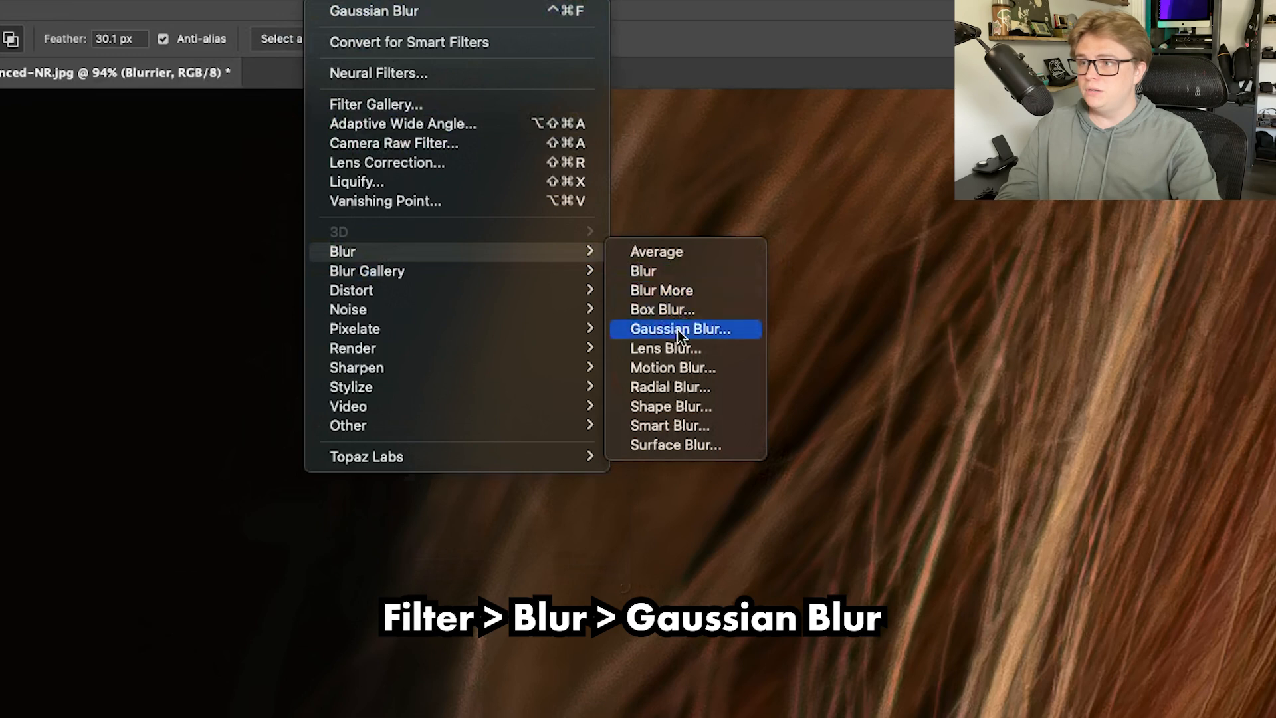
left_click(649, 329)
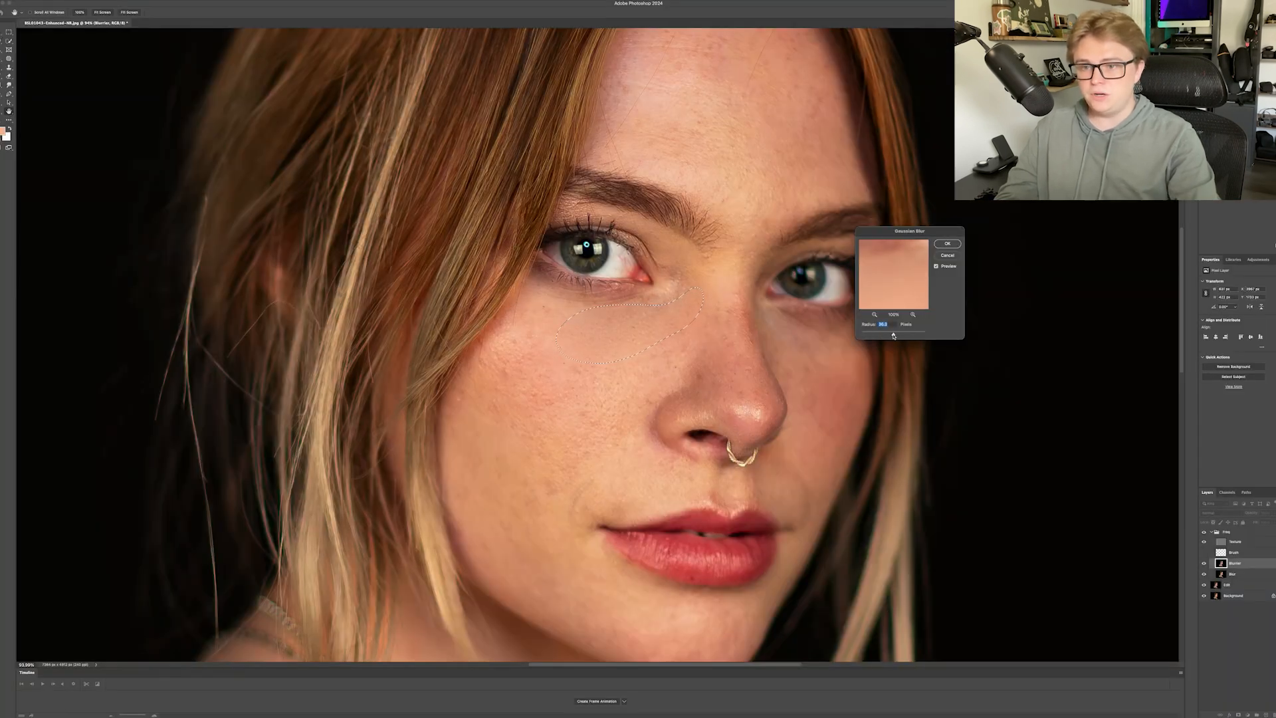
left_click_drag(896, 336, 899, 336)
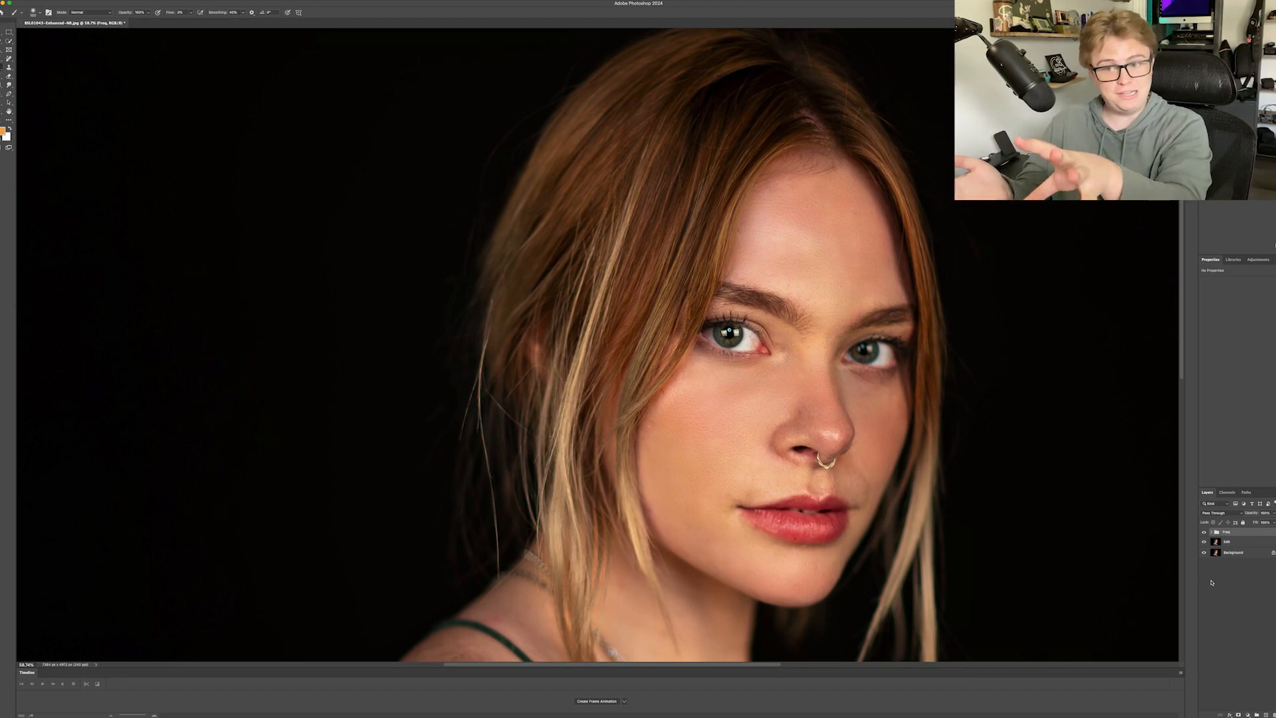
Step: Lower the Freq group's opacity to 37% and toggle its visibility to compare the skin before and after the smoothing
left_click(1272, 514)
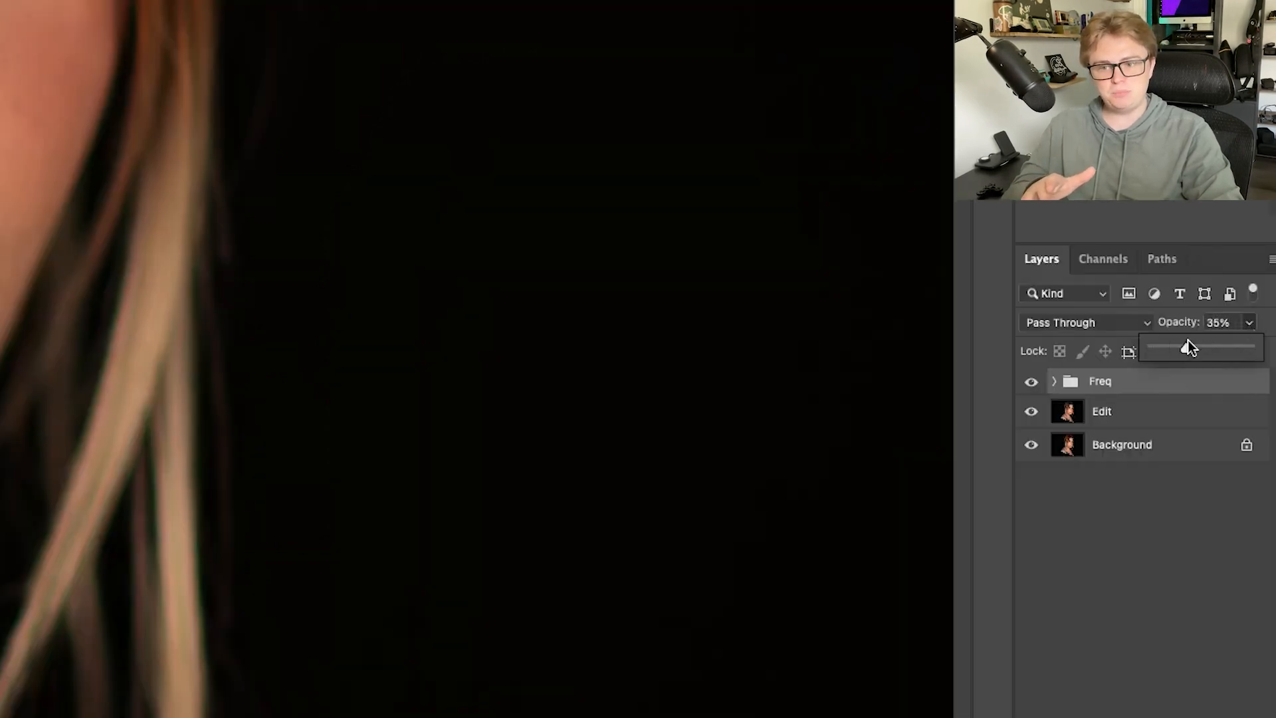
left_click_drag(1199, 341, 1187, 343)
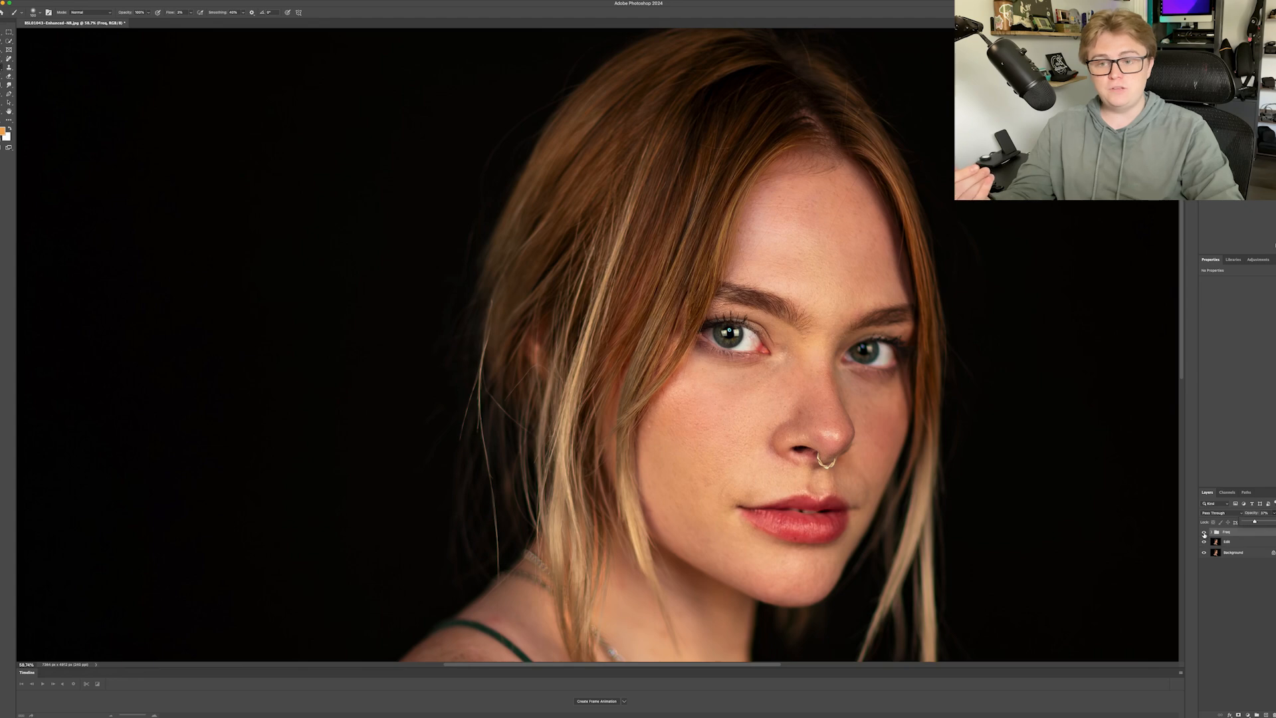
left_click(1204, 533)
left_click(1203, 533)
left_click(1204, 533)
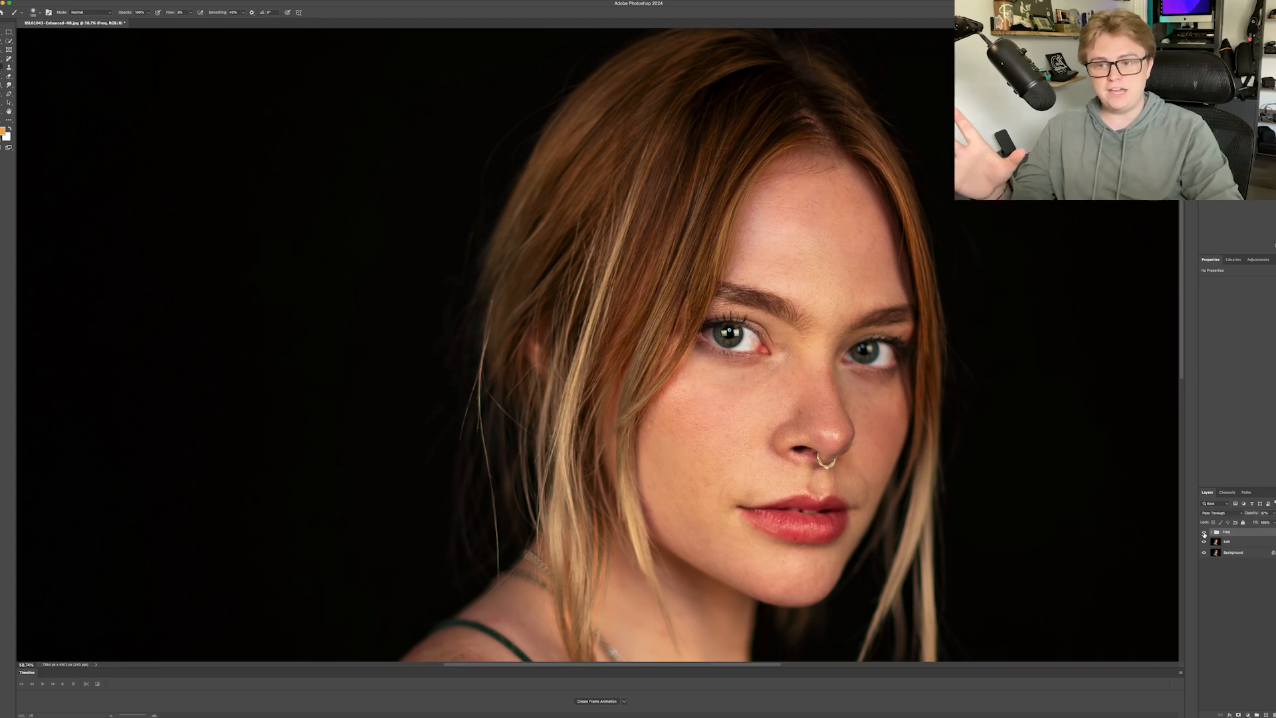
left_click(1203, 533)
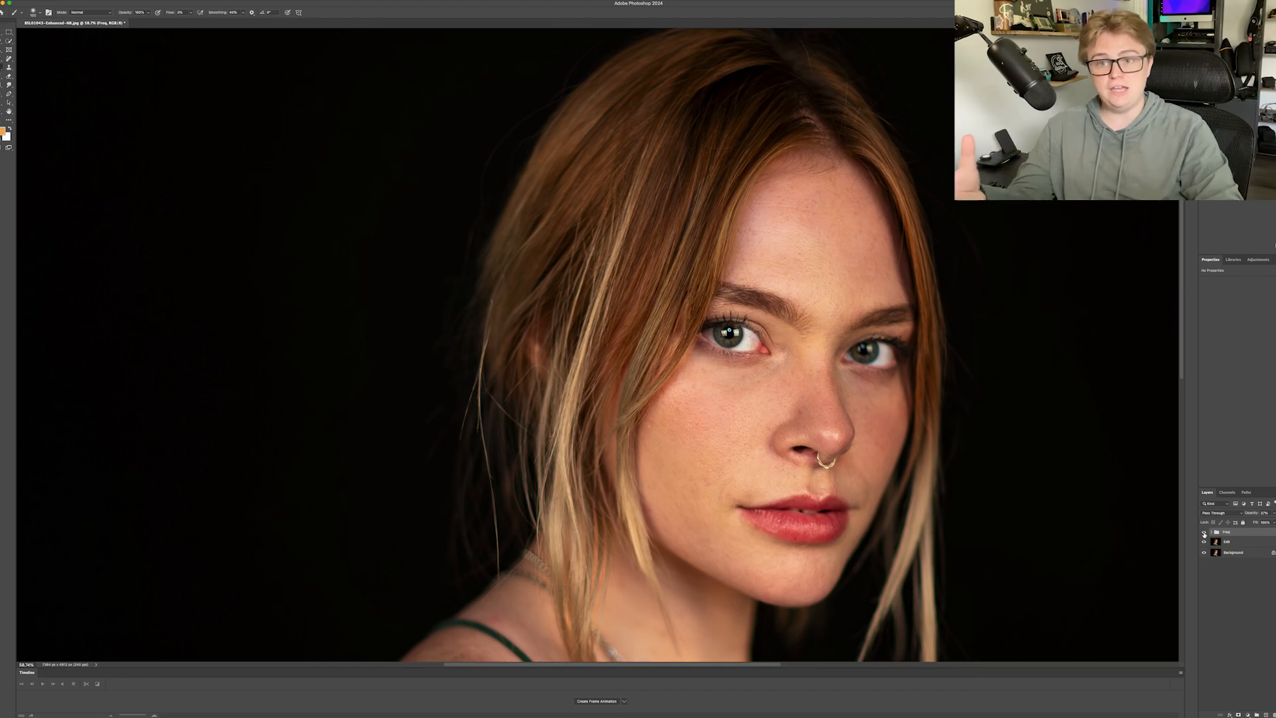
left_click(1204, 533)
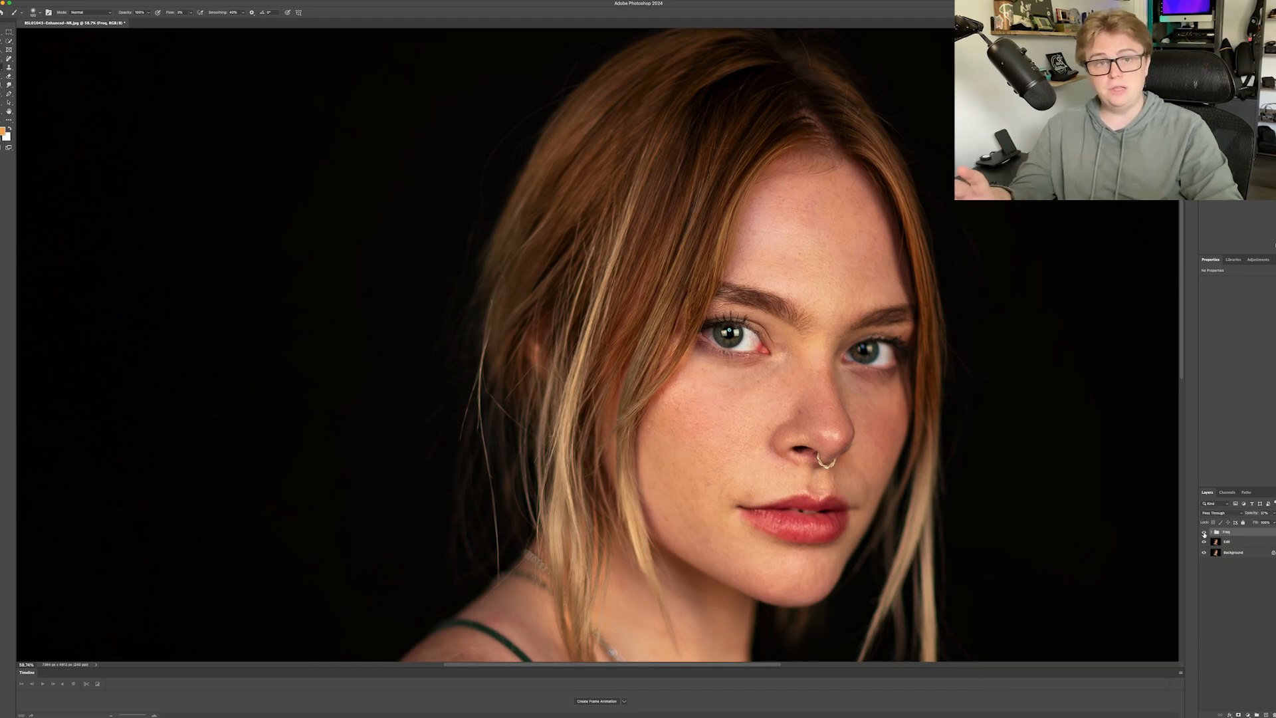
Step: Add an empty layer above Remove Tool in the Freq group and delete the hidden layers from Curves 1 up to Layer 1
left_click(1211, 532)
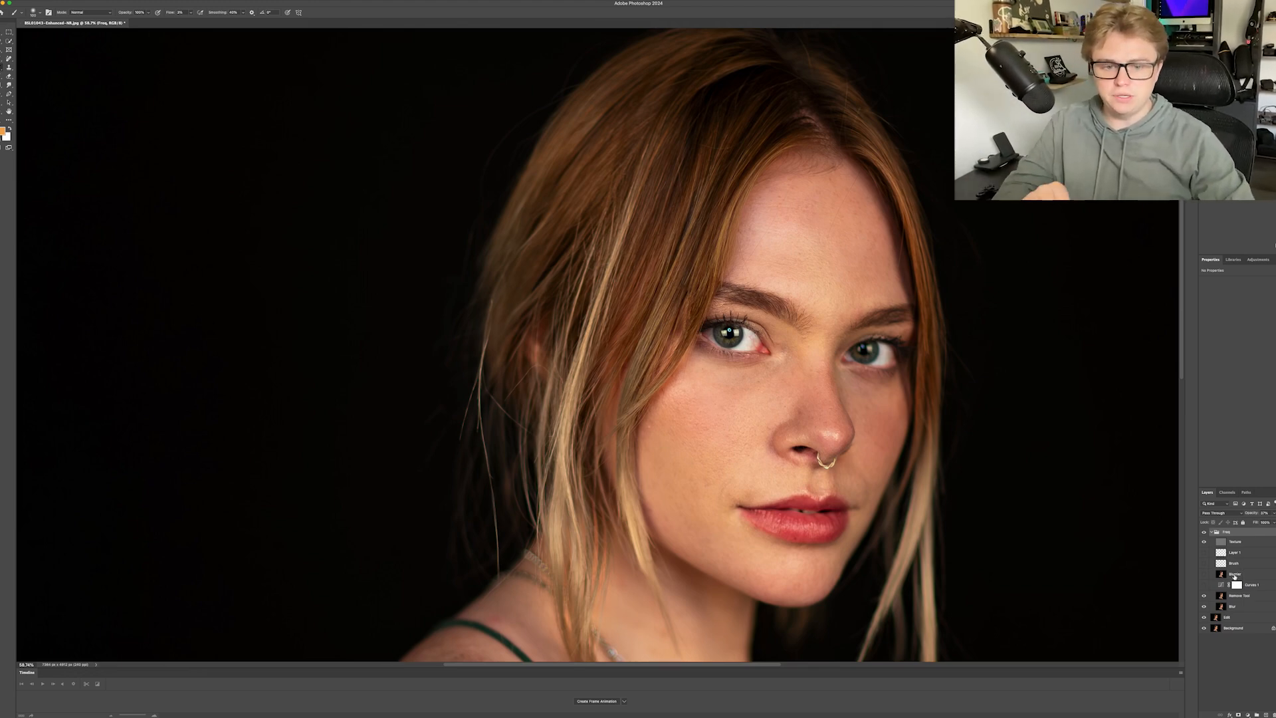
left_click(1241, 596)
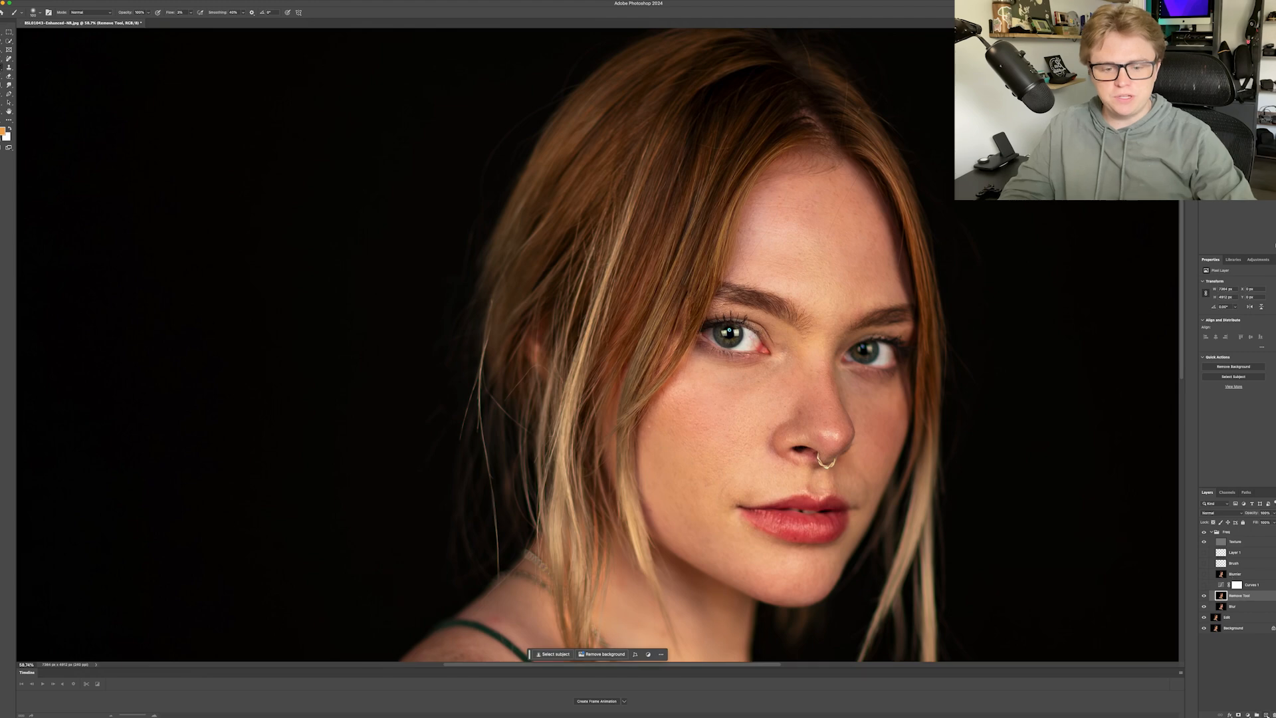
left_click(1266, 716)
left_click(1251, 584)
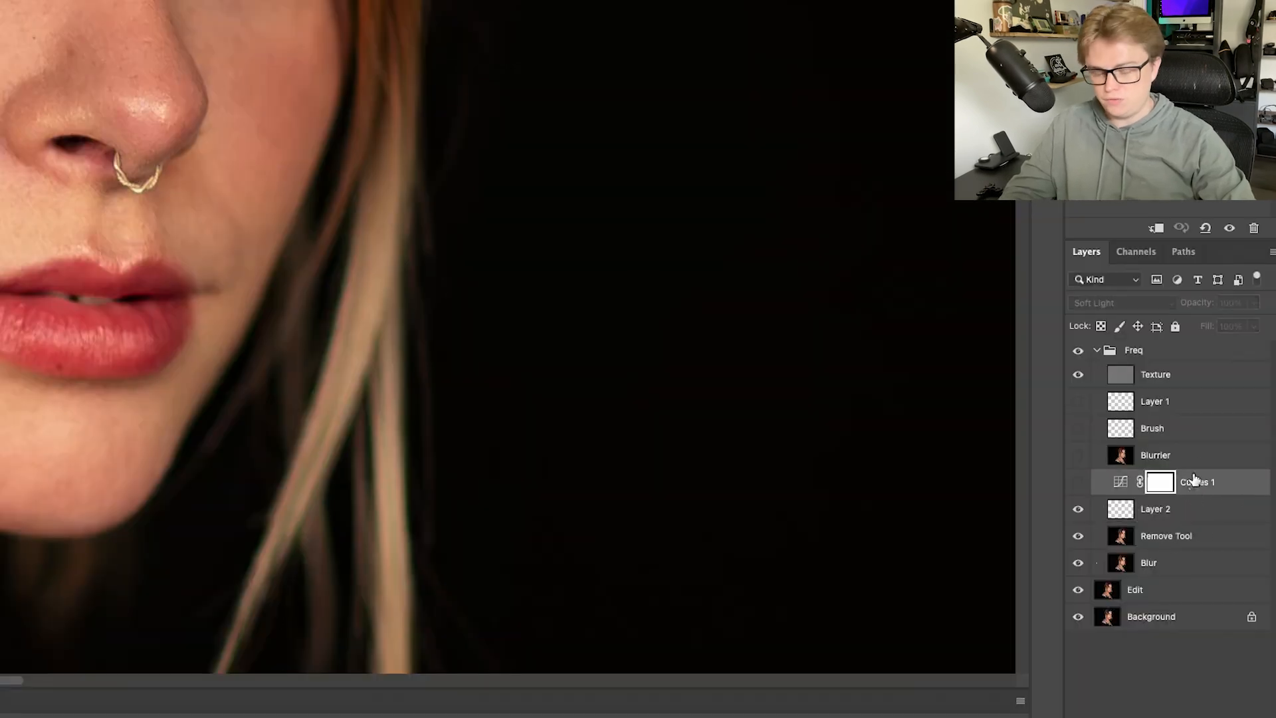
left_click(1190, 409, "shift")
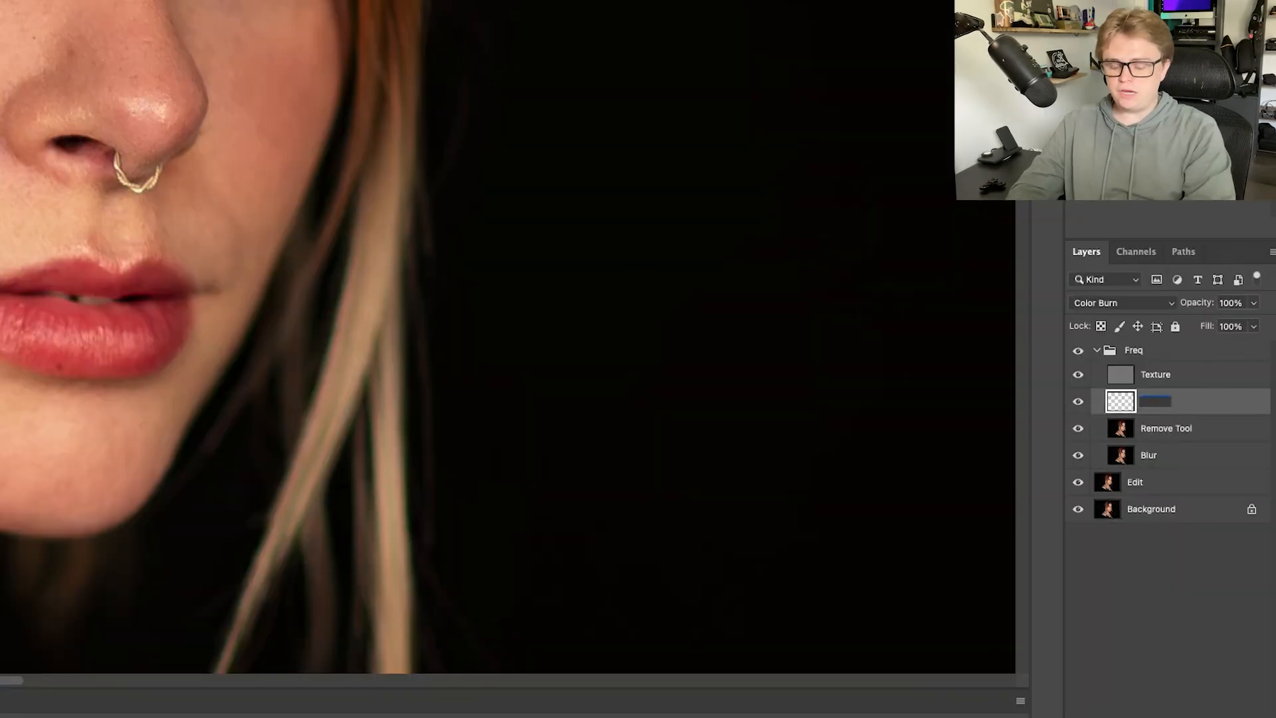
Step: Rename the new layer as Shadows and set its blend mode to Color Burn
type("Sho")
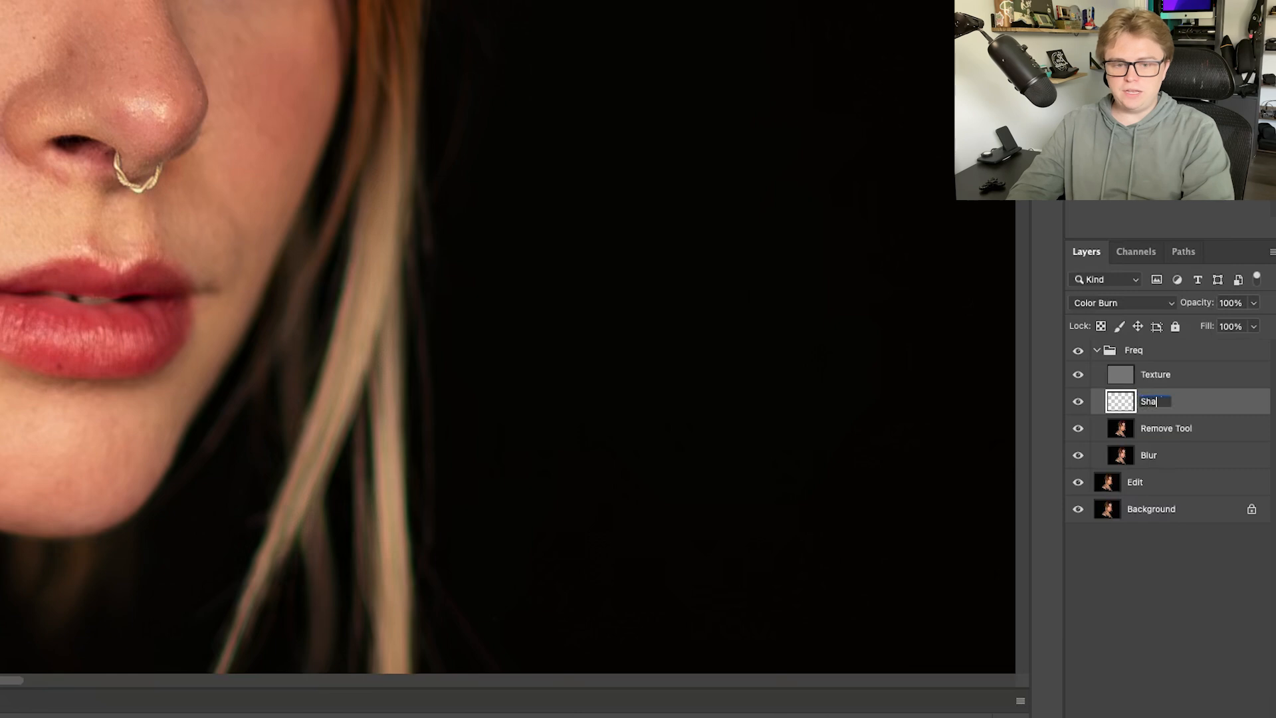
type("dows")
key("Return")
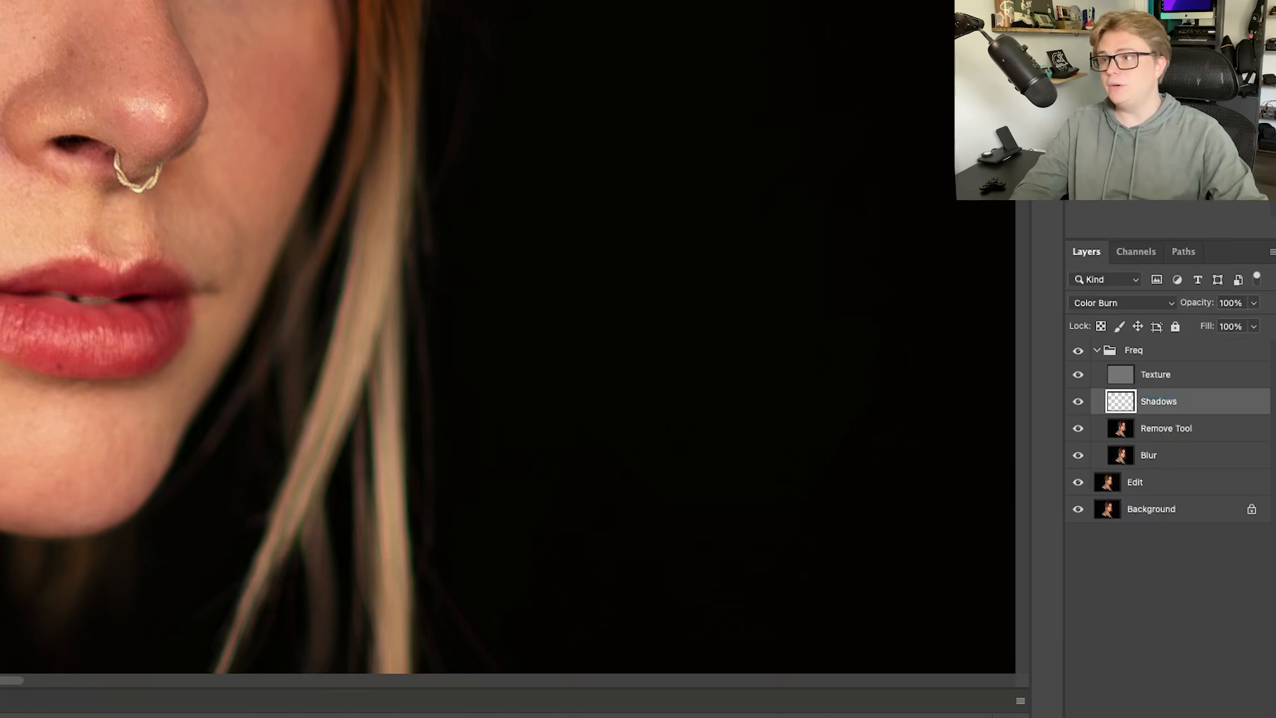
left_click(1128, 304)
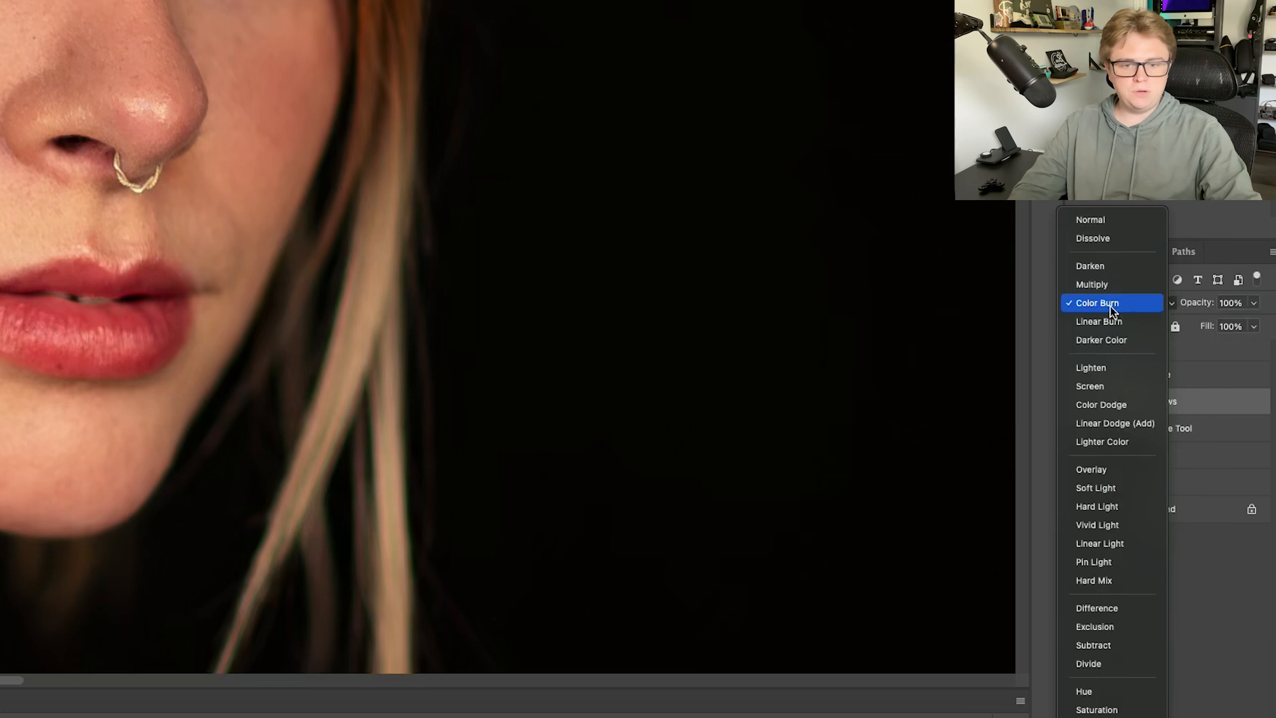
left_click(1110, 306)
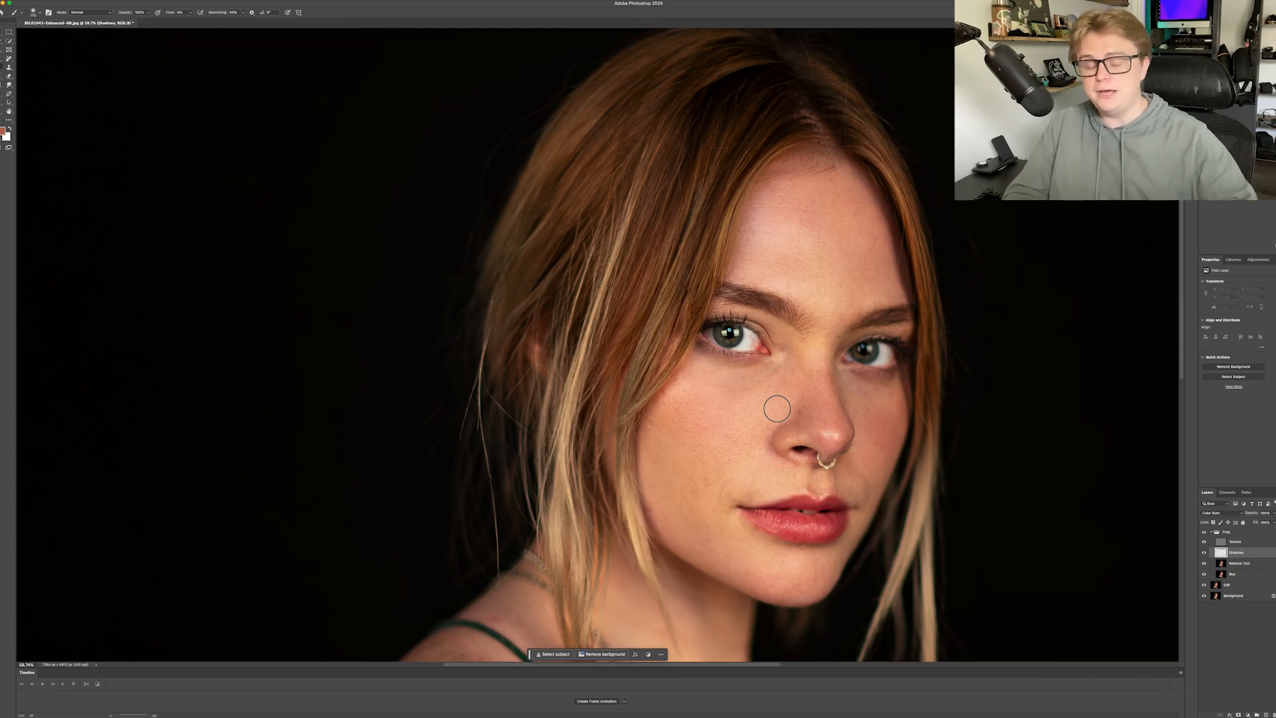
Step: Paint contour shadows on the Shadows layer along the side of the nose, cheek and jawline, using sampled skin tones and an adjusted brush size
left_click(801, 453, "alt")
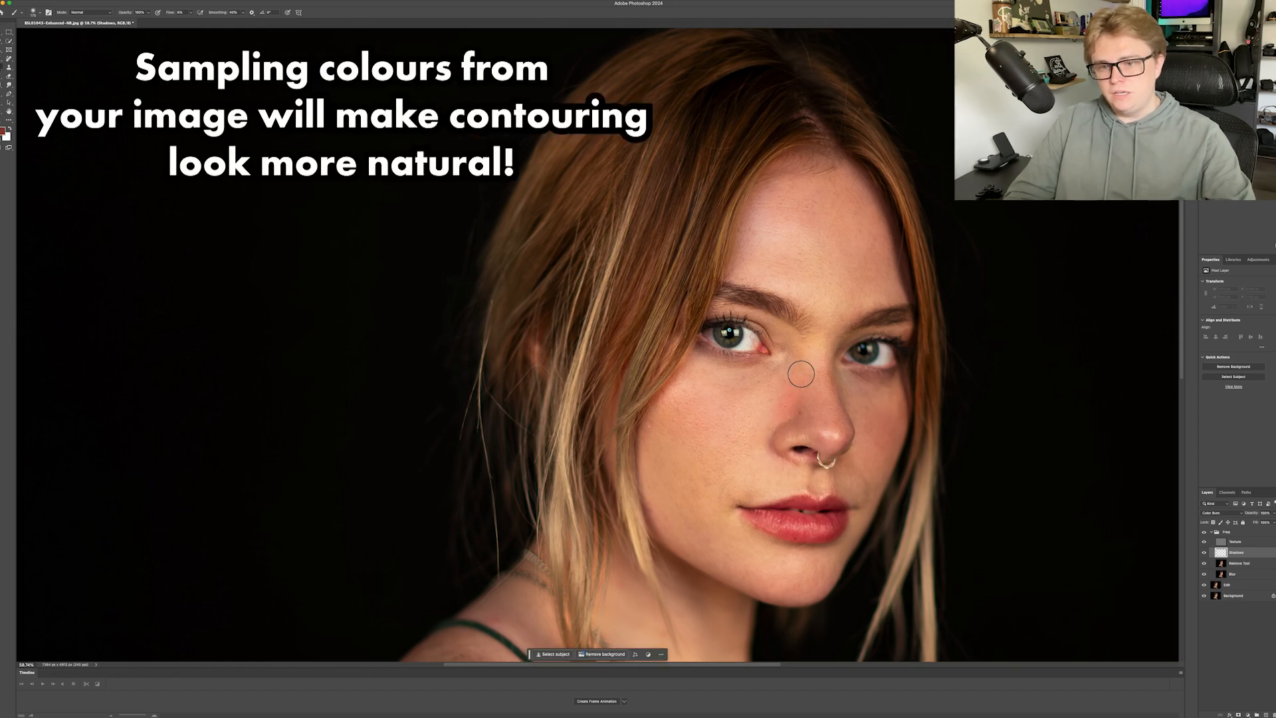
mouse_move(801, 373)
left_mouse_down()
mouse_move(752, 429)
mouse_move(830, 406)
mouse_move(805, 409)
mouse_move(800, 347)
mouse_move(779, 427)
mouse_move(743, 444)
left_mouse_up()
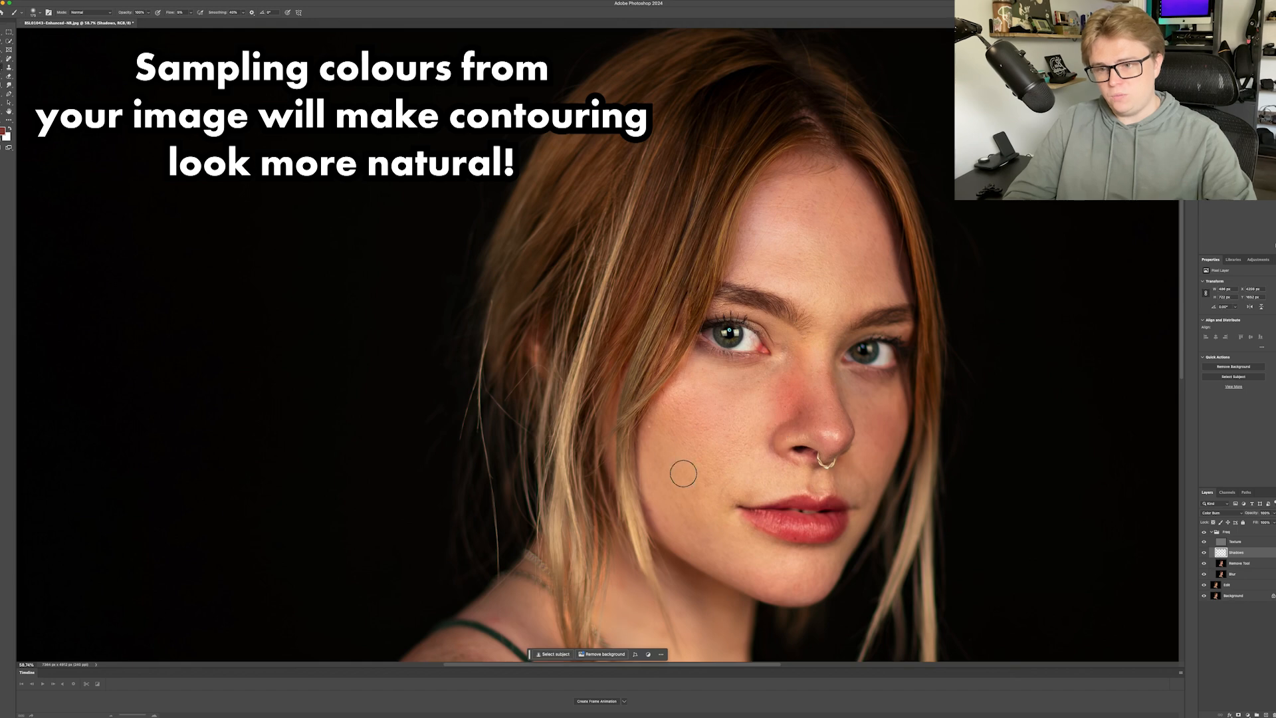
mouse_move(683, 473)
left_mouse_down()
mouse_move(662, 506)
mouse_move(674, 543)
mouse_move(691, 542)
mouse_move(646, 458)
left_mouse_up()
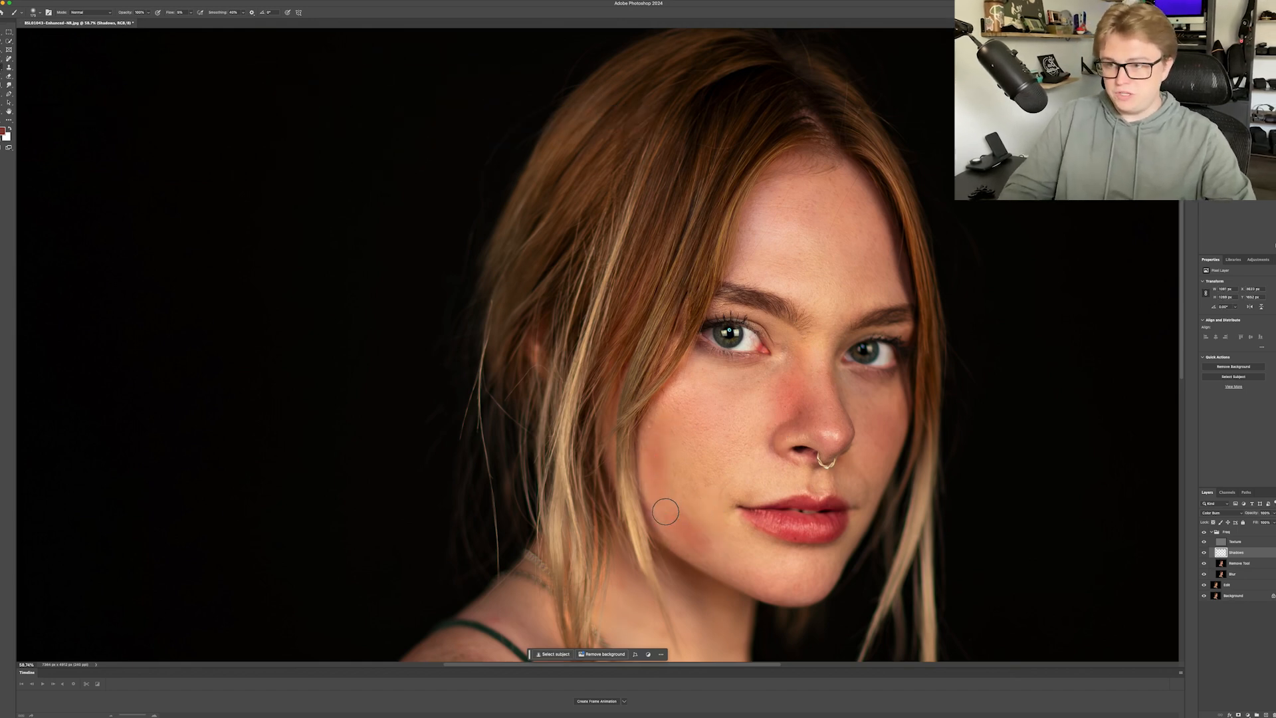
left_click_drag(673, 515, 681, 514, "ctrl+alt")
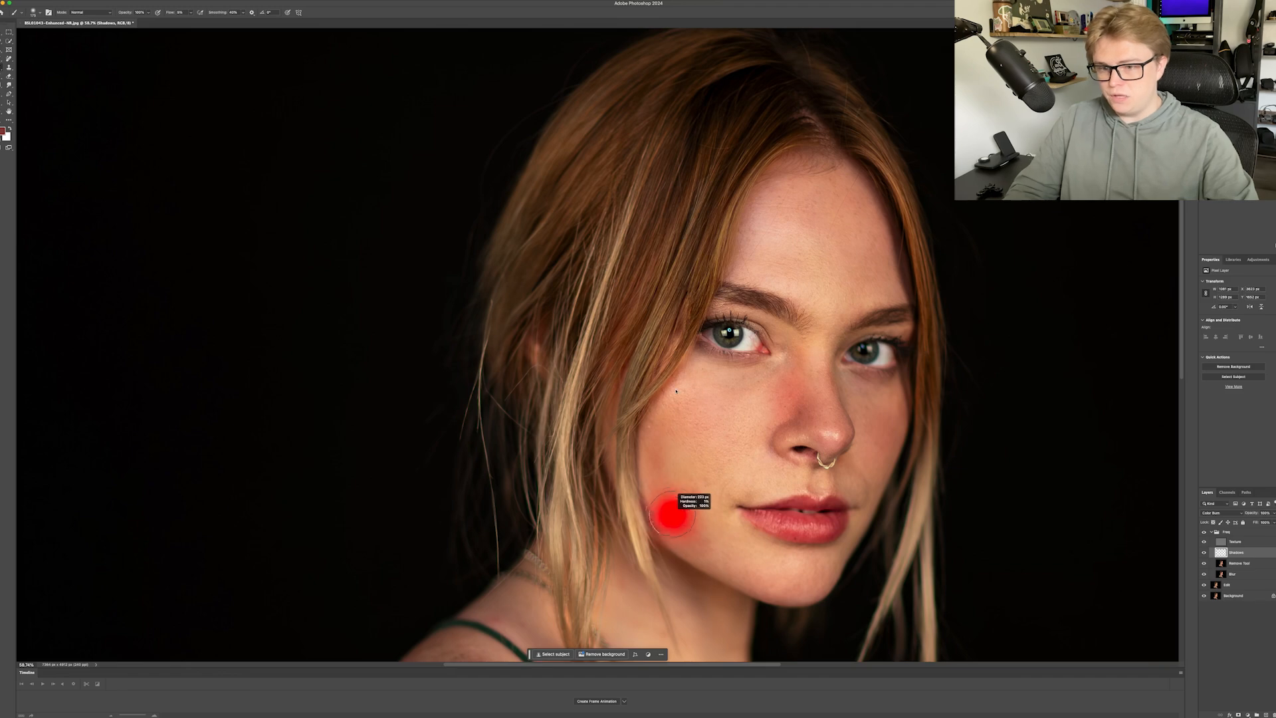
left_click_drag(676, 391, 680, 392, "ctrl+alt")
mouse_move(664, 452)
left_mouse_down()
mouse_move(699, 521)
mouse_move(664, 474)
mouse_move(730, 572)
mouse_move(697, 538)
mouse_move(756, 581)
left_mouse_up()
left_click(746, 548, "alt")
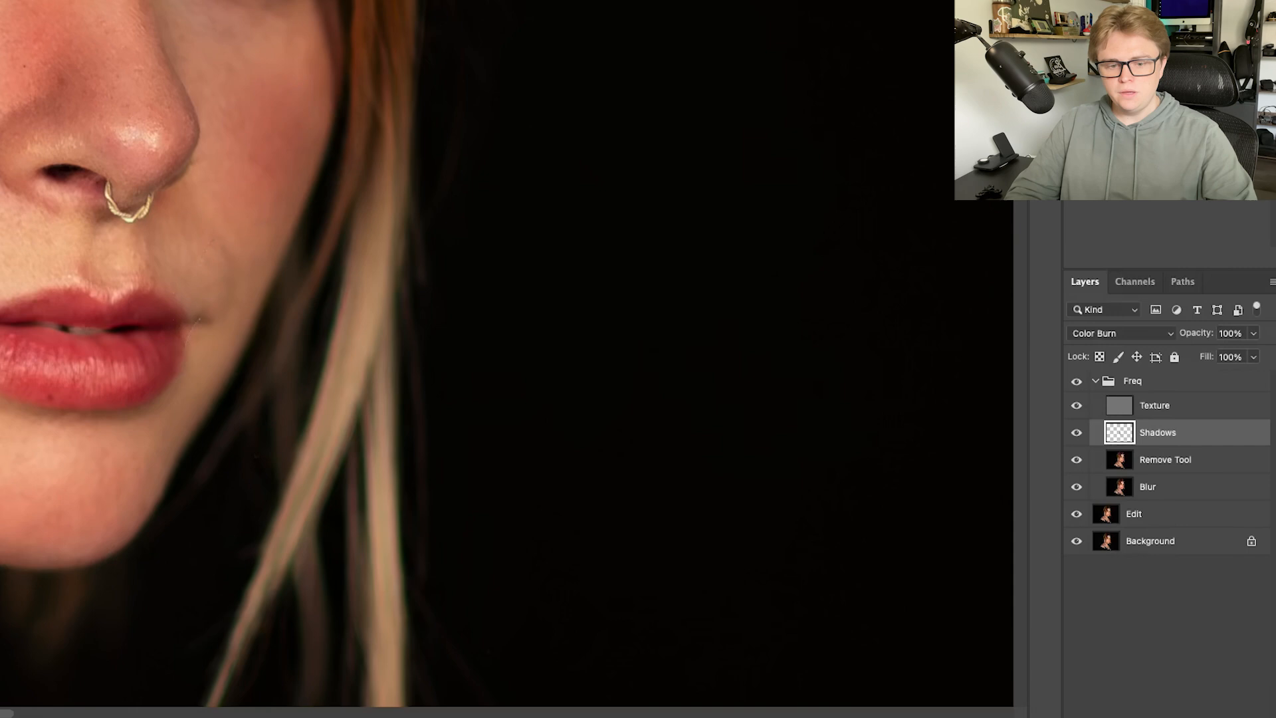
Step: Add a layer above Shadows, name it Highlights and set its blend mode to Color Dodge
key("ctrl+shift+alt+n")
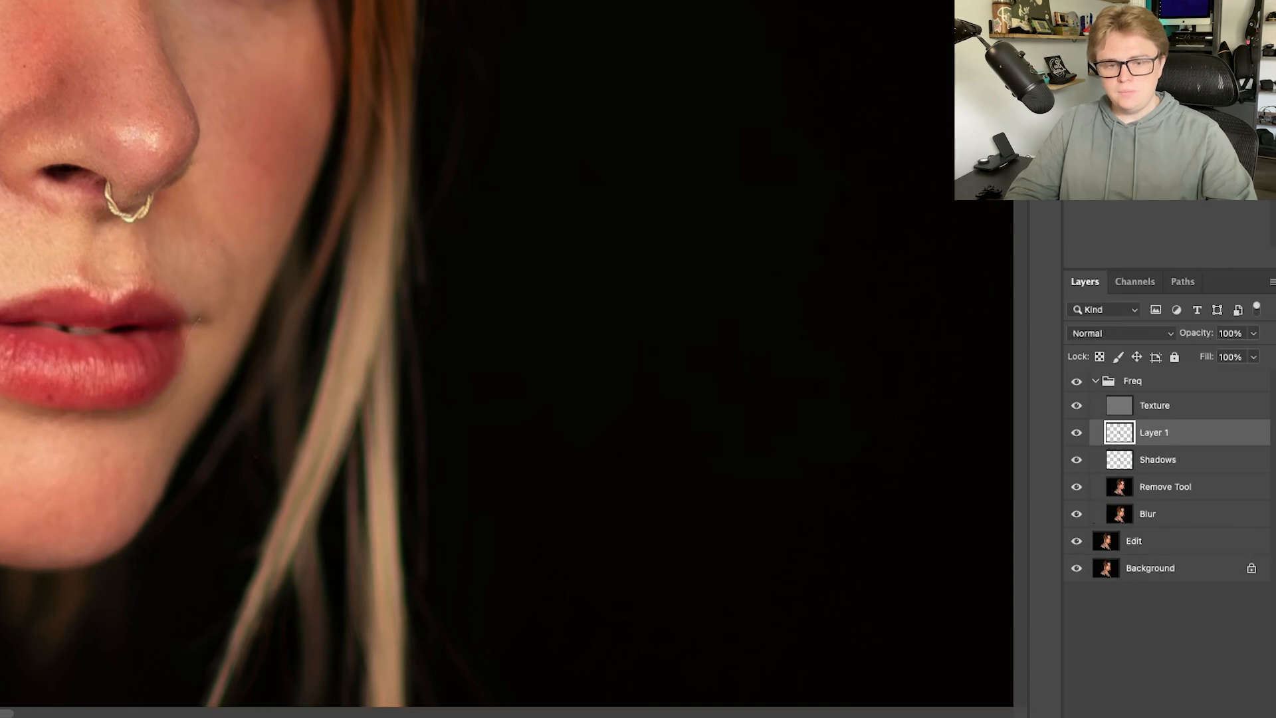
double_click(1155, 433)
type("H")
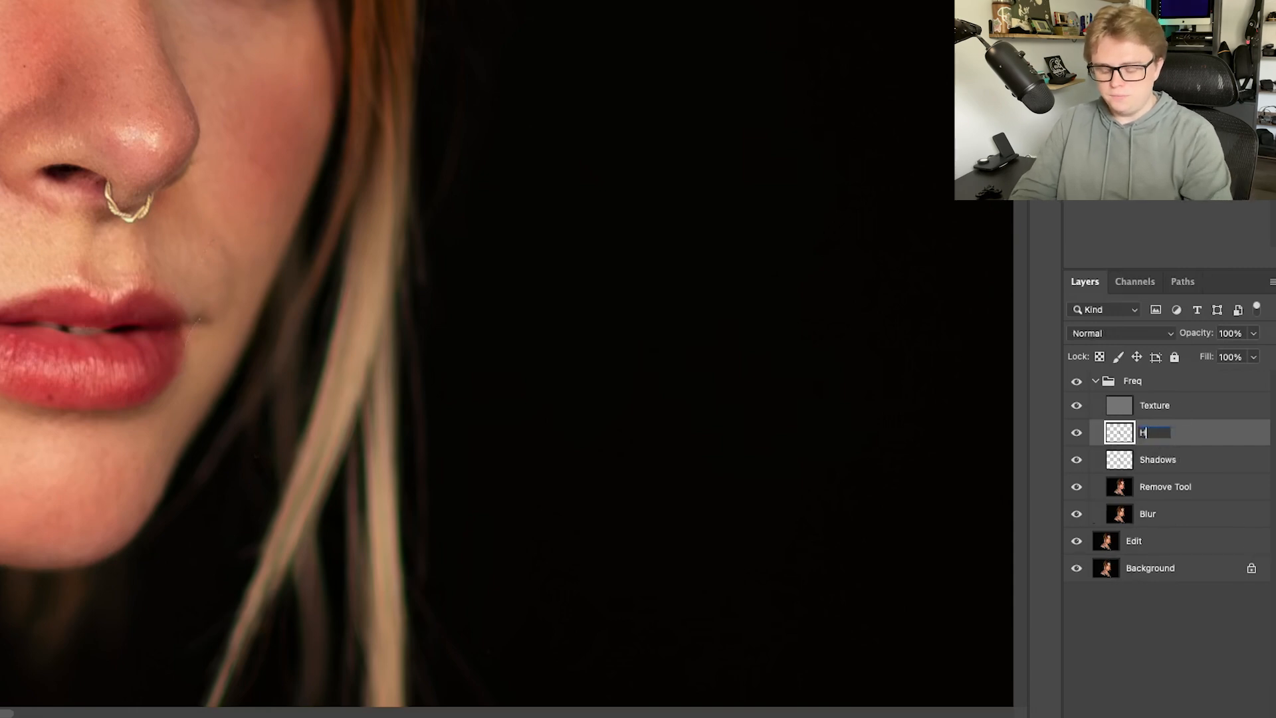
type("ighlights")
key("Return")
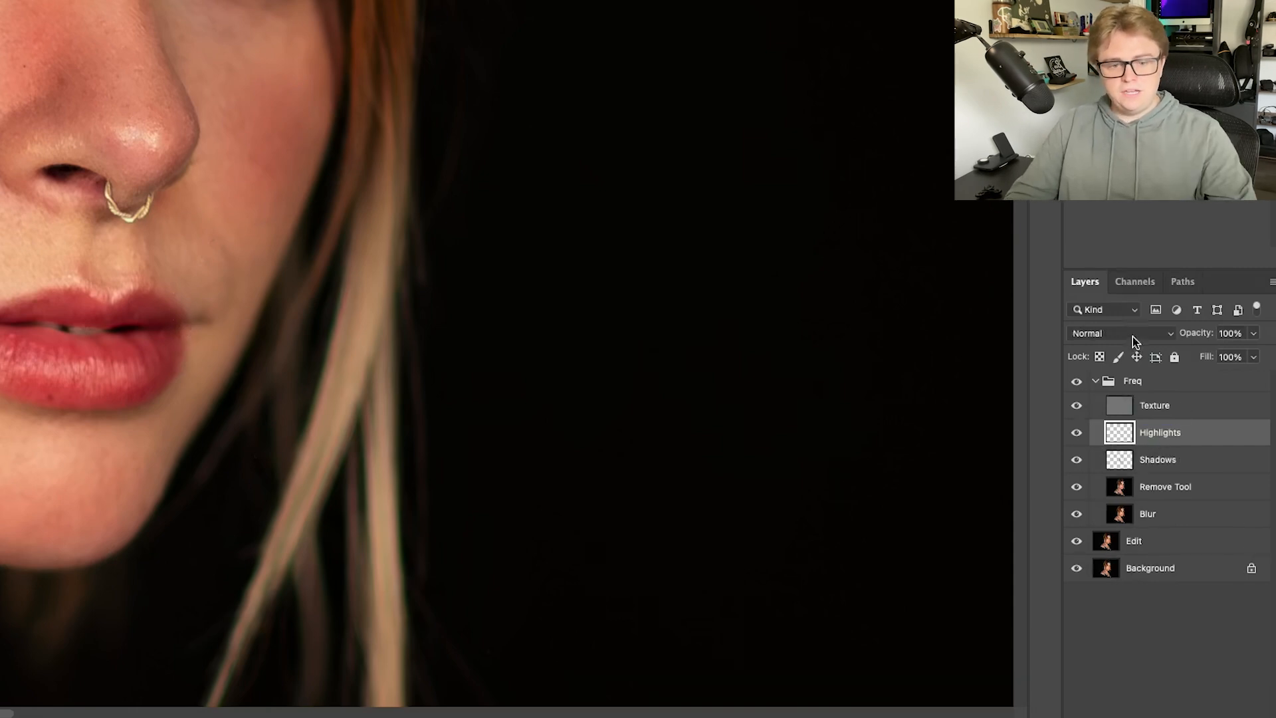
left_click(1134, 339)
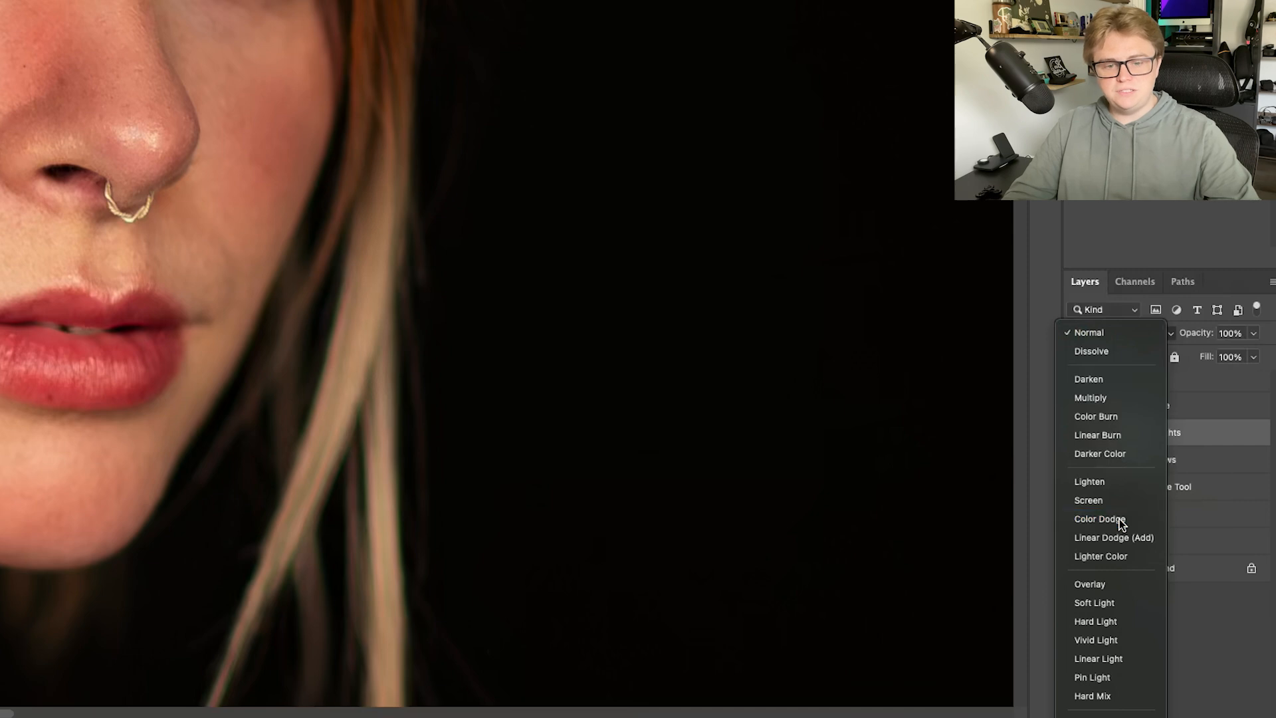
left_click(1100, 519)
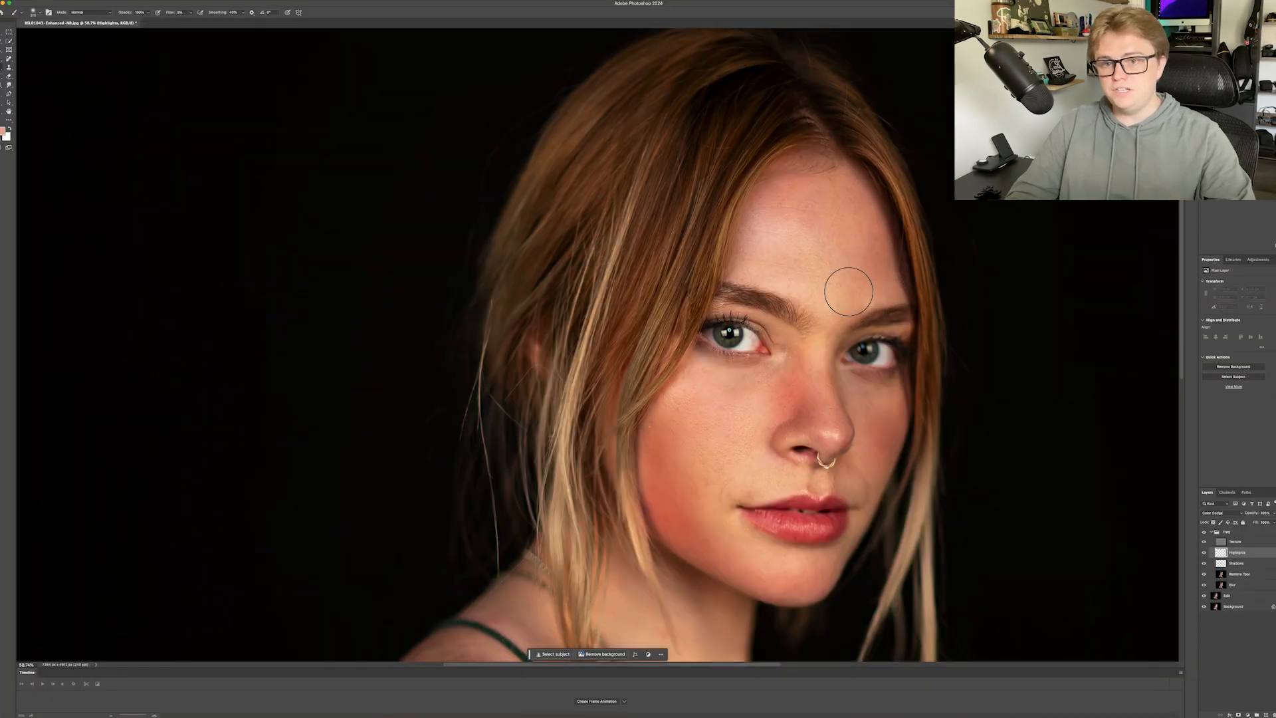
Step: Paint highlights on the forehead and down the bridge of the nose on the Highlights layer, reducing the brush size for the nose
mouse_move(843, 290)
left_mouse_down()
mouse_move(818, 208)
mouse_move(801, 240)
mouse_move(800, 211)
mouse_move(849, 252)
left_mouse_up()
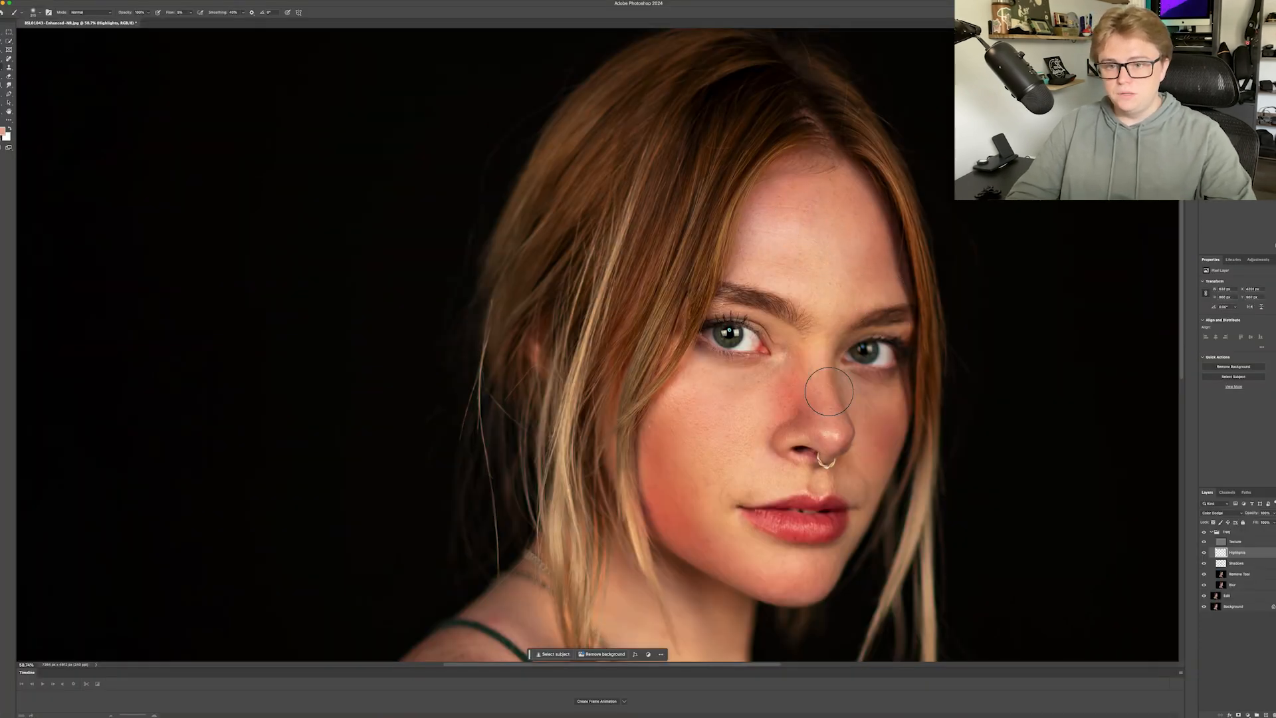
key("[")
key("[")
key("[")
left_click_drag(846, 379, 833, 422)
key("[")
key("[")
left_click(703, 433, "alt")
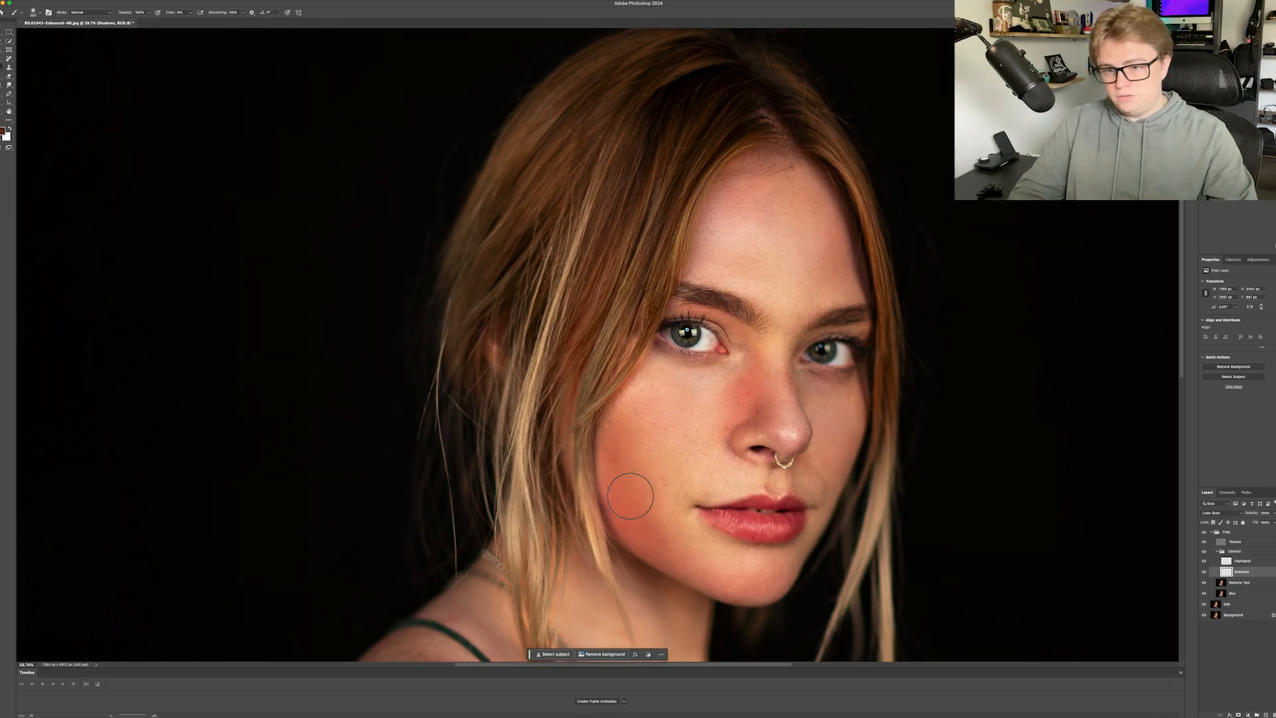
scroll(824, 408, "down", 5)
scroll(824, 409, "up", 5)
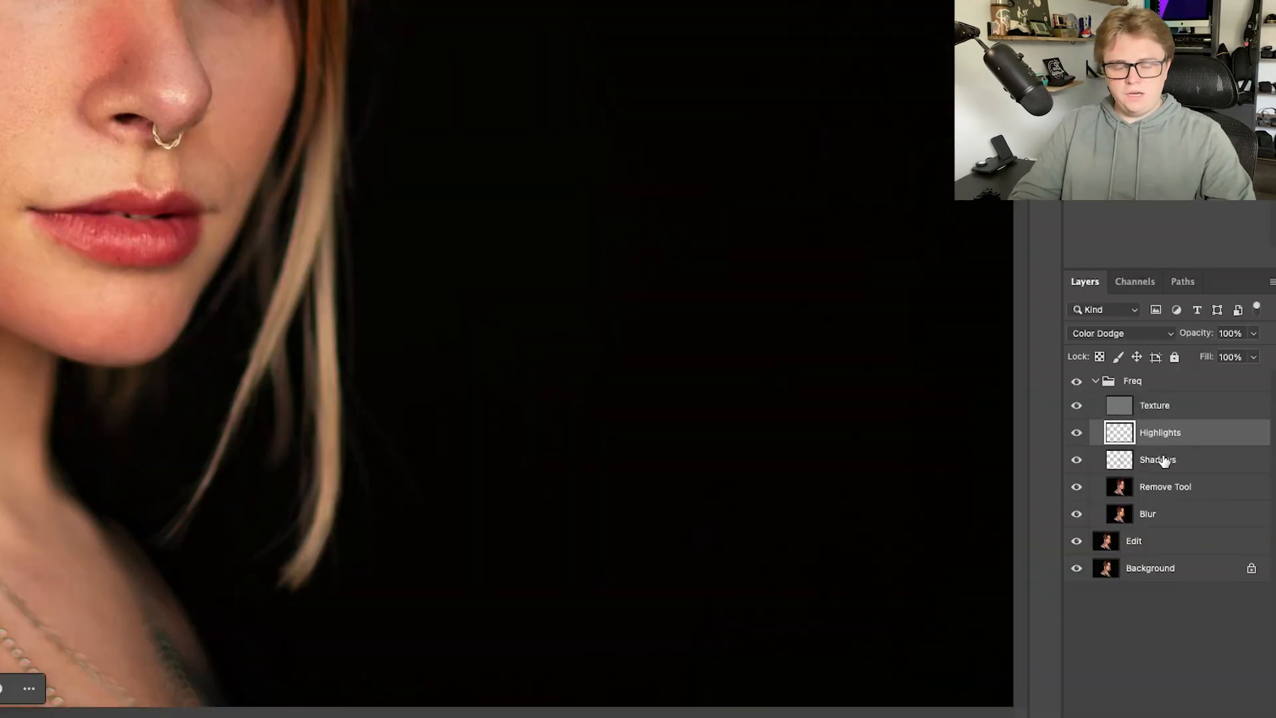
Step: Group the Highlights and Shadows layers and rename the group as Contour
left_click(1238, 571, "shift")
key("super+g")
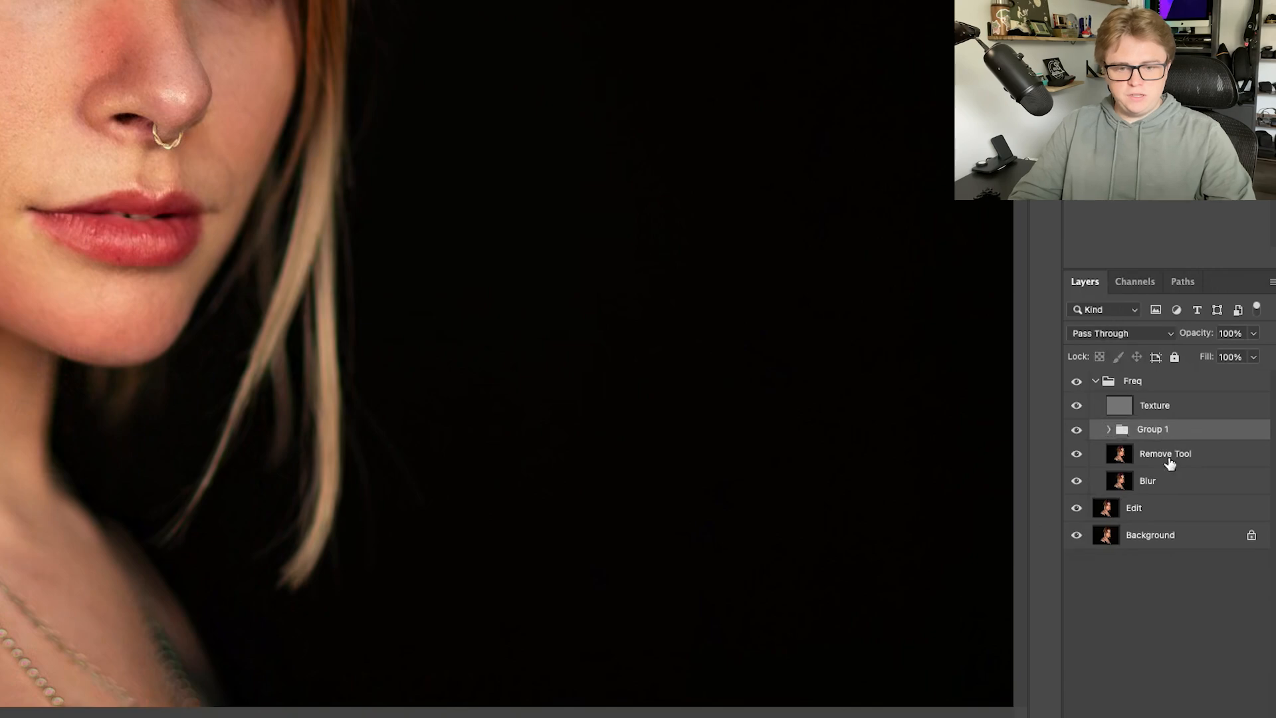
double_click(1157, 432)
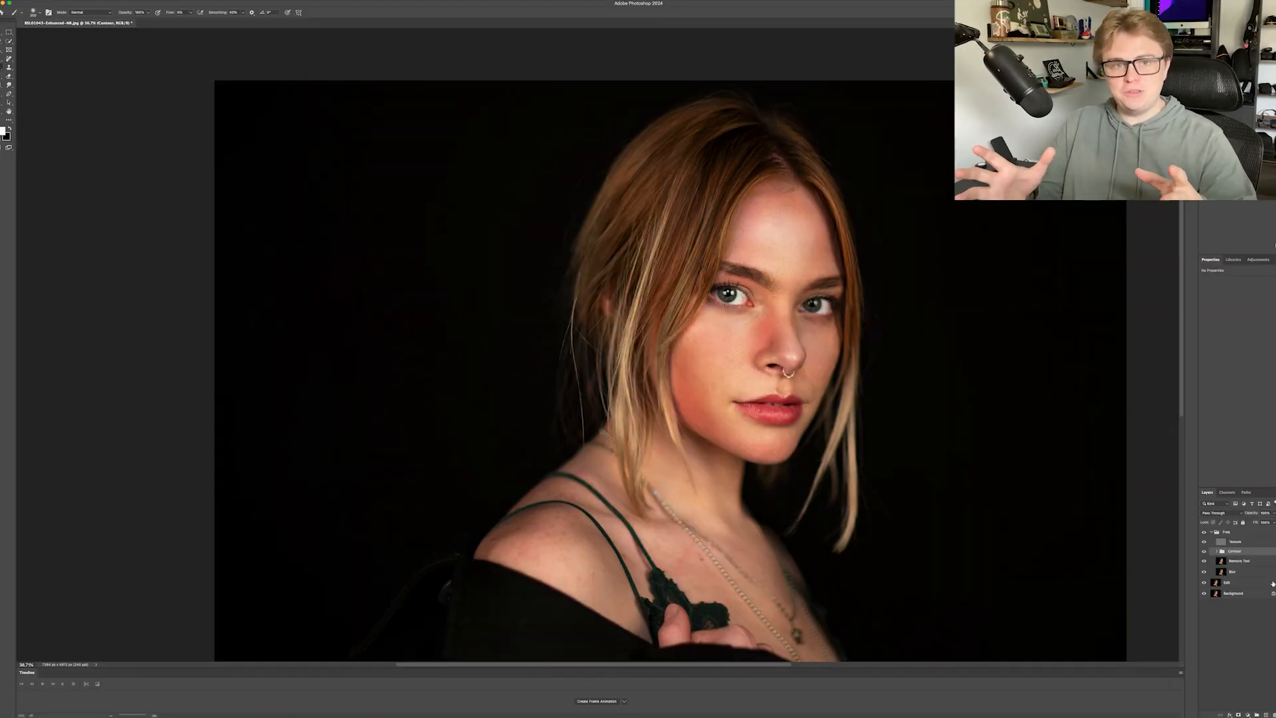
Step: Lower the Contour group's opacity to soften the contouring and toggle its visibility to compare the face before and after
left_click(1210, 532)
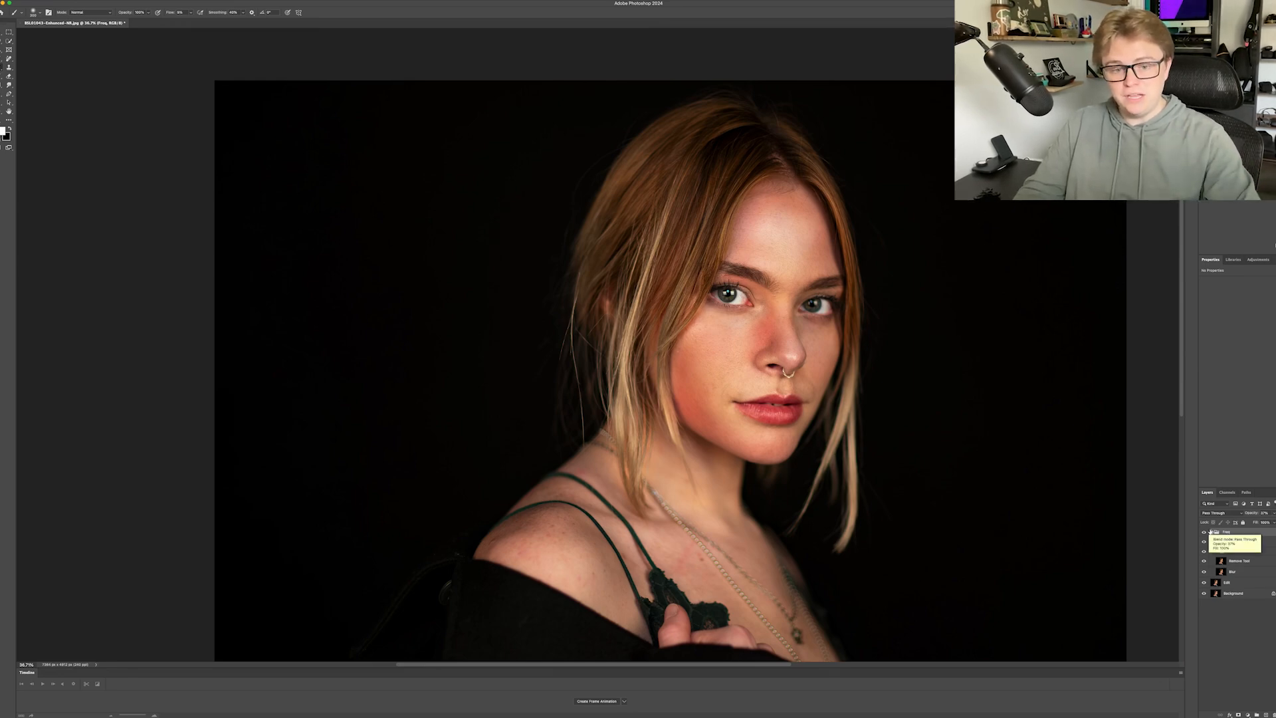
left_click(1231, 551)
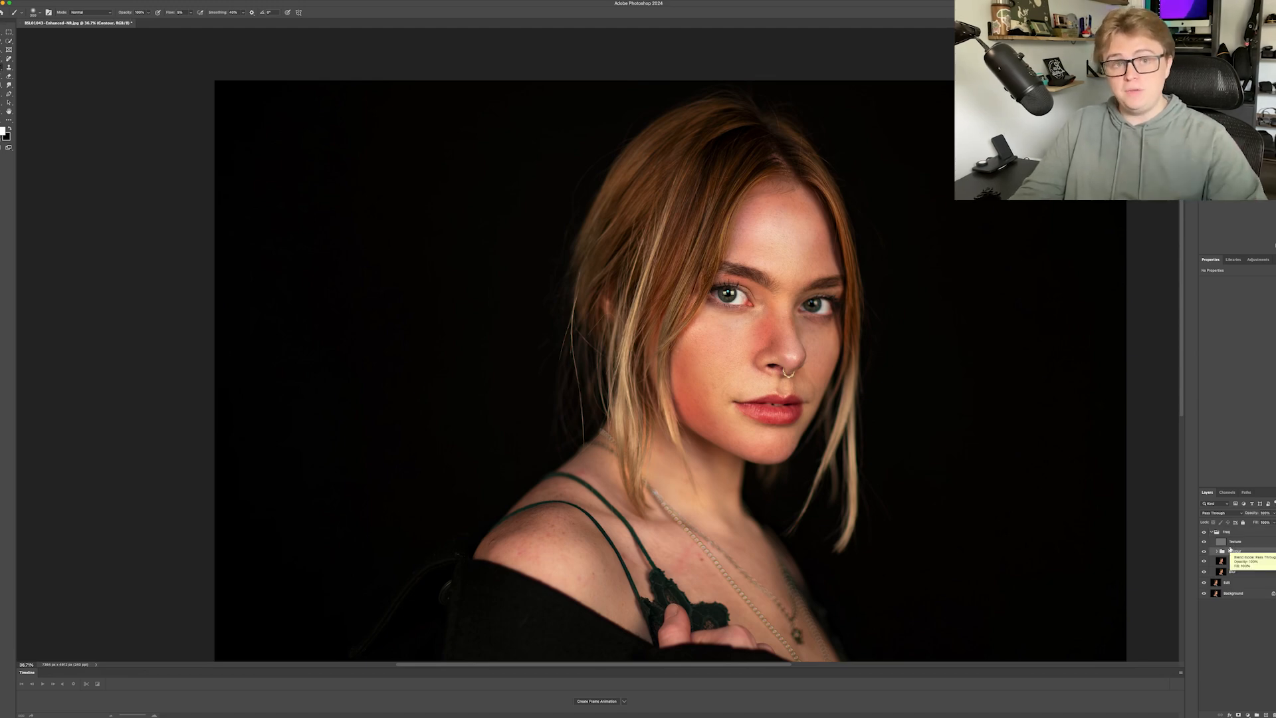
left_click(1232, 533)
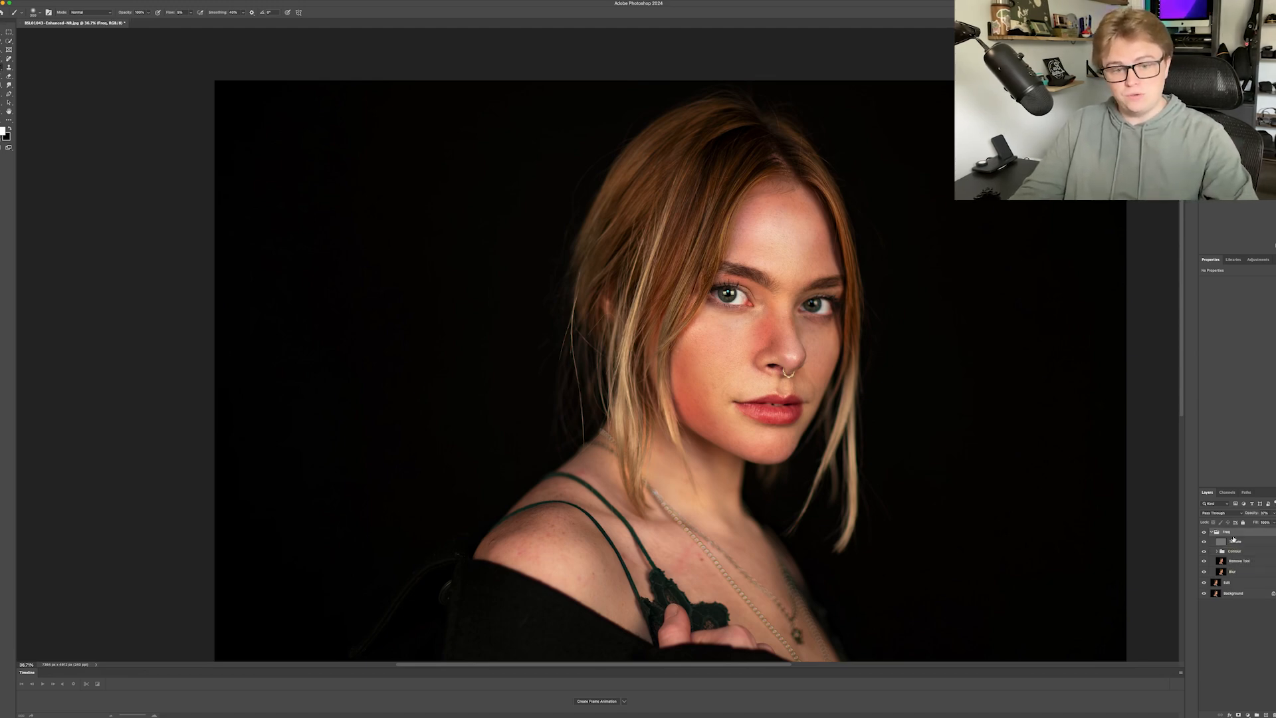
left_click(1234, 552)
left_click(1272, 513)
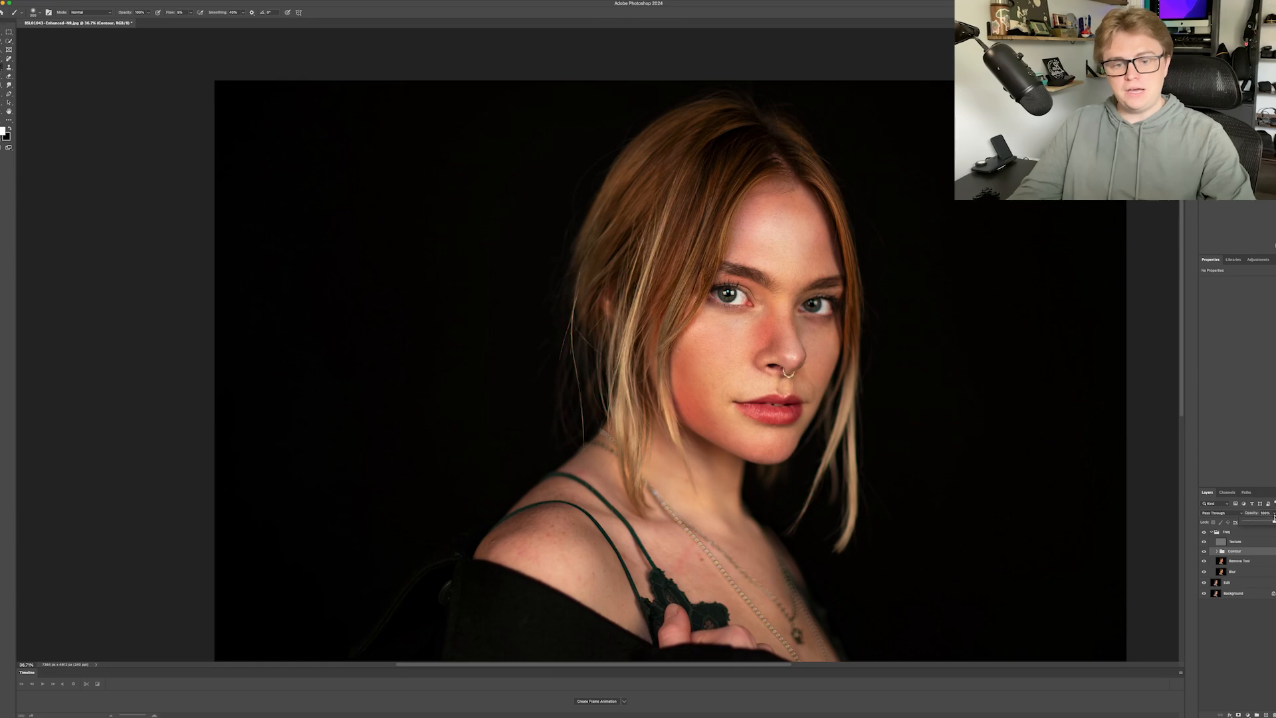
left_click(1235, 552, "ctrl")
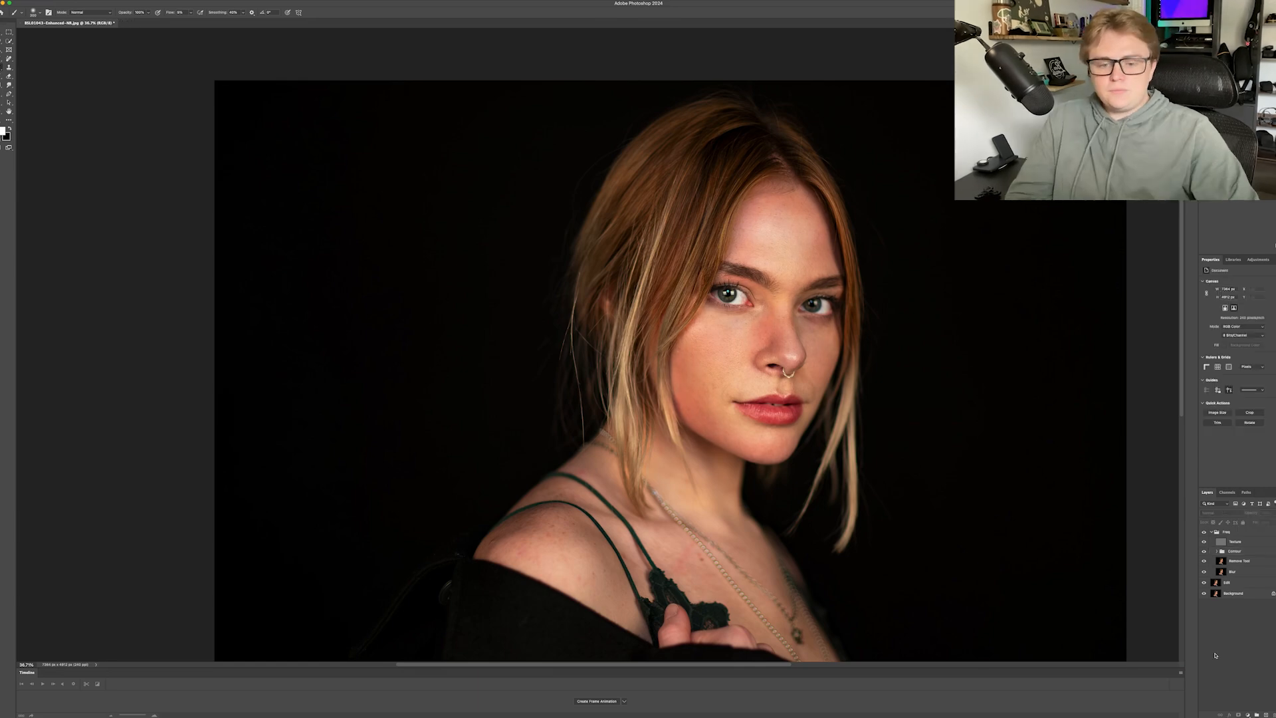
left_click(1235, 551)
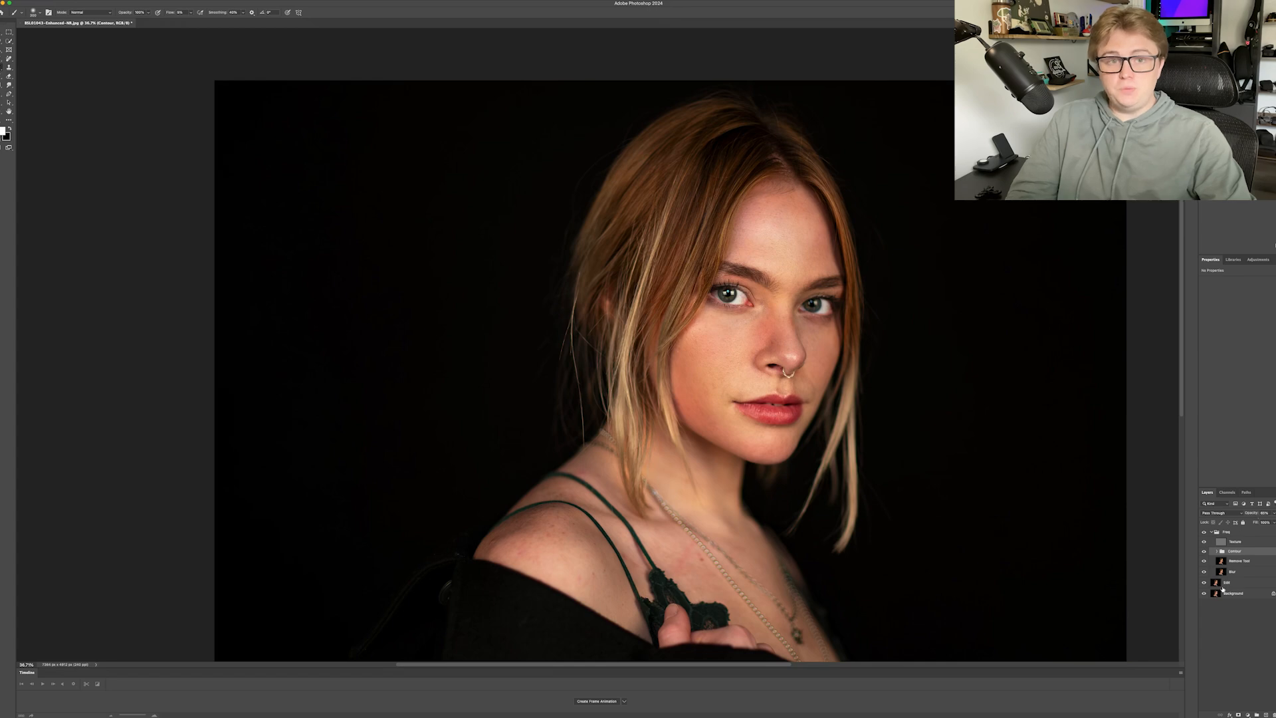
left_click(1204, 552)
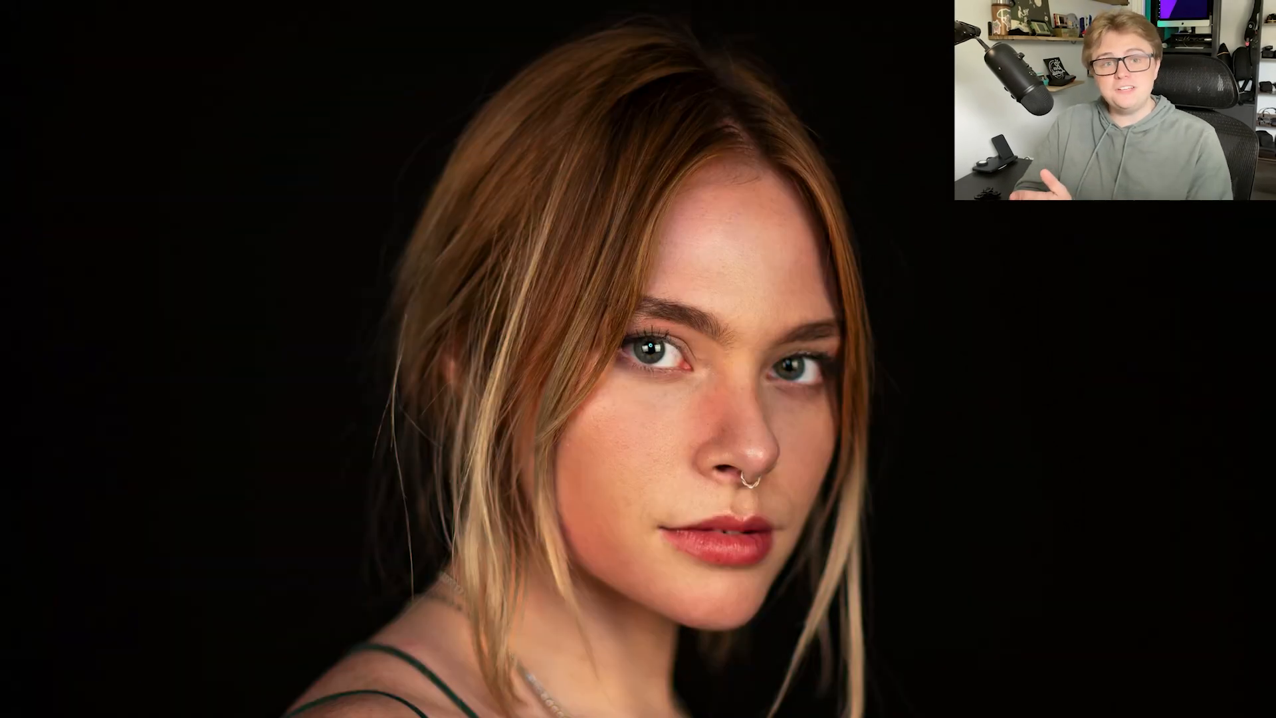